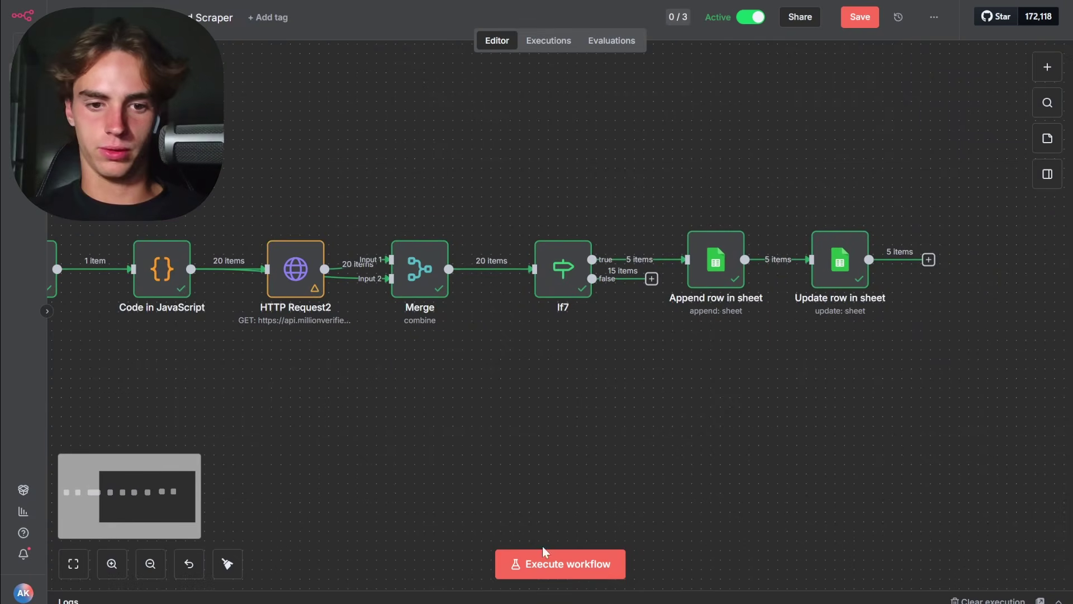
# Step: Look over the whole scraper workflow, from the Schedule Trigger to the final Update row in sheet node
pyautogui.click(151, 563)
pyautogui.click(151, 563)
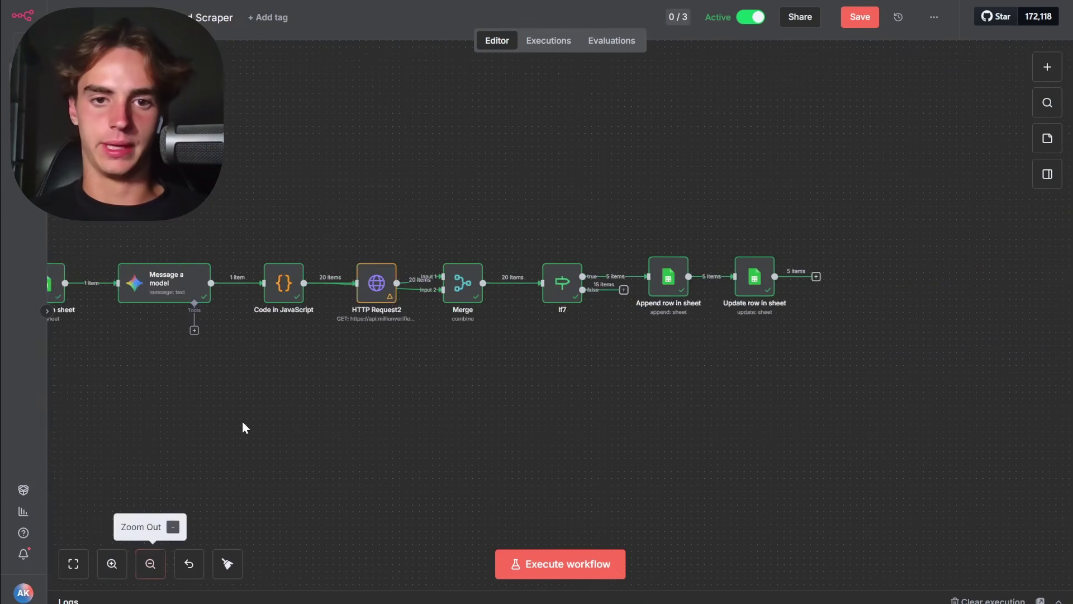
pyautogui.hscroll(-3, 242, 427)
pyautogui.hscroll(2, 243, 427)
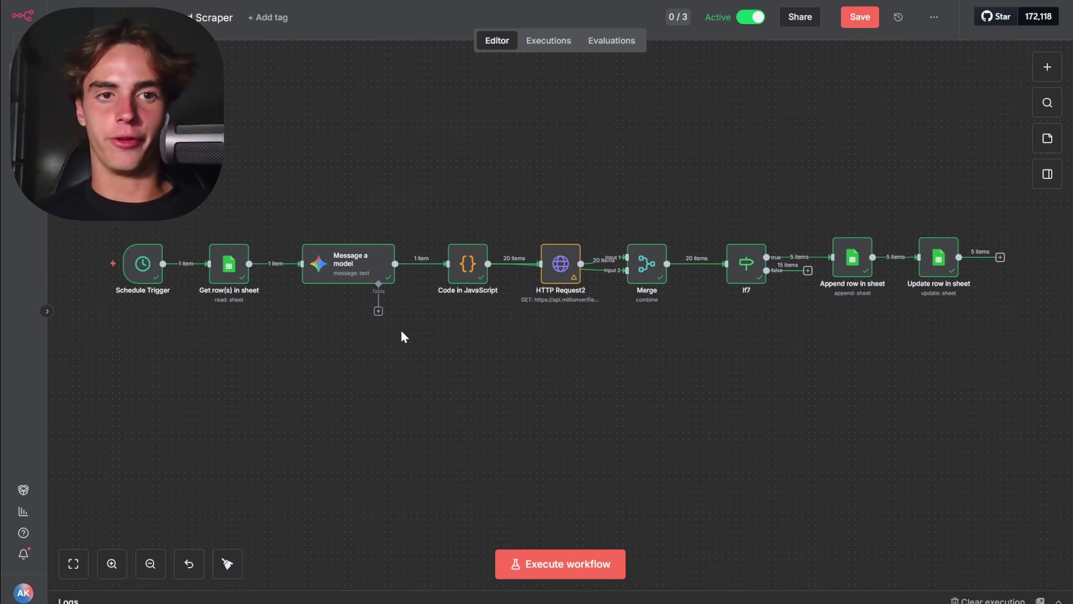
pyautogui.scroll(-3, 545, 484)
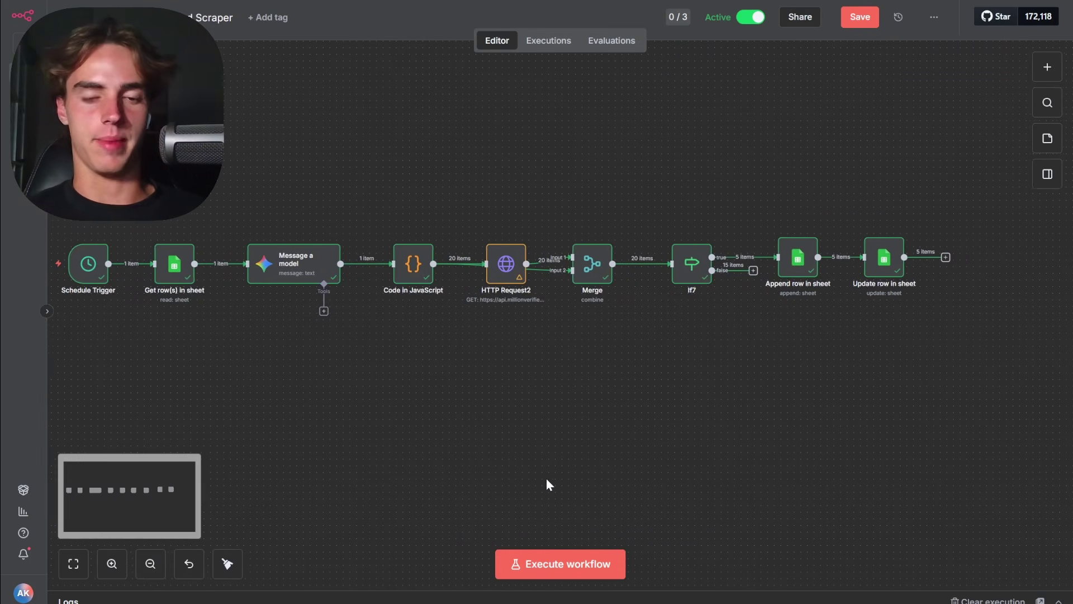
pyautogui.hscroll(1, 591, 435)
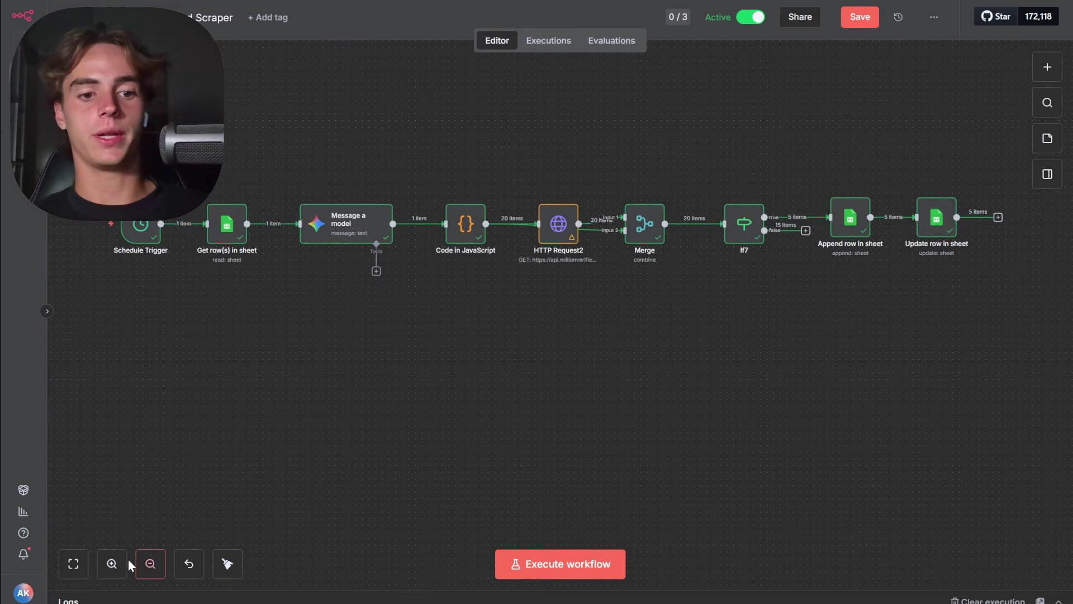
# Step: Open the Schedule Trigger node, check its trigger interval, and return to the workflow canvas
pyautogui.click(112, 563)
pyautogui.hscroll(-5, 294, 354)
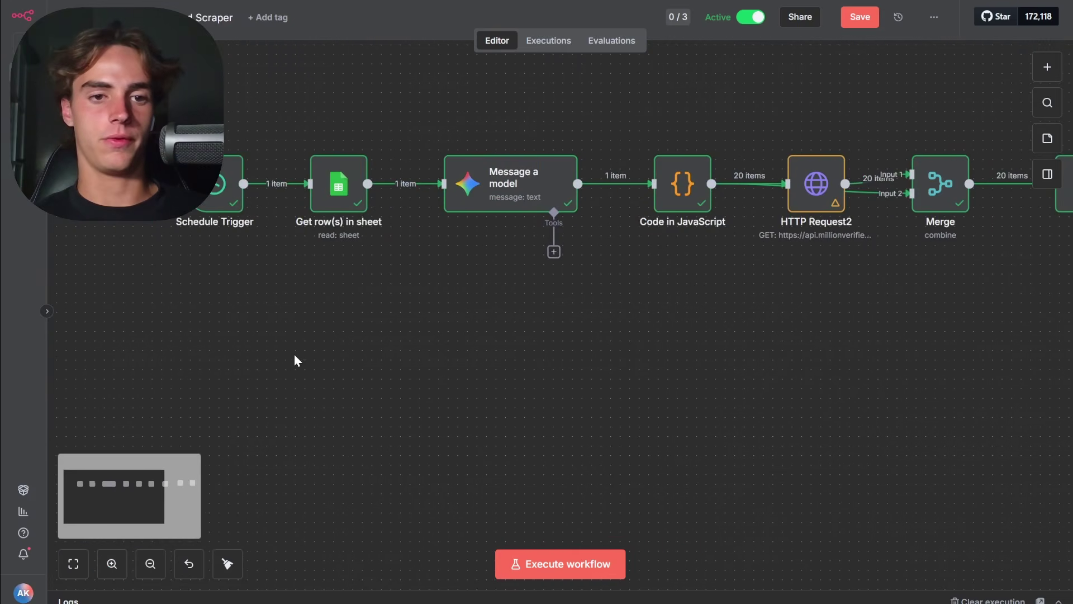
pyautogui.scroll(2, 294, 354)
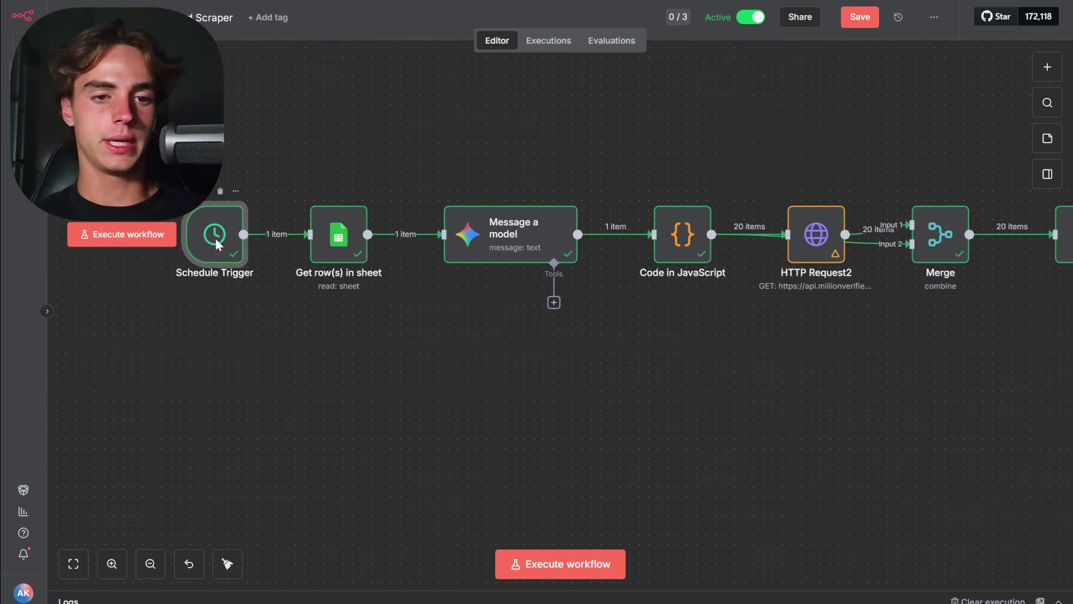
pyautogui.doubleClick(216, 238)
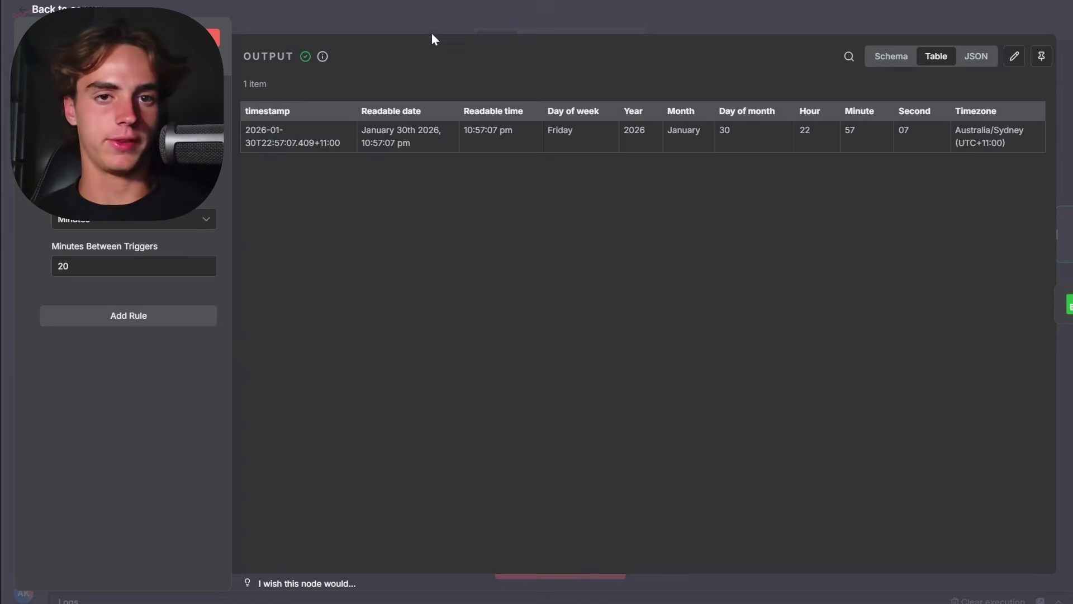
pyautogui.click(407, 16)
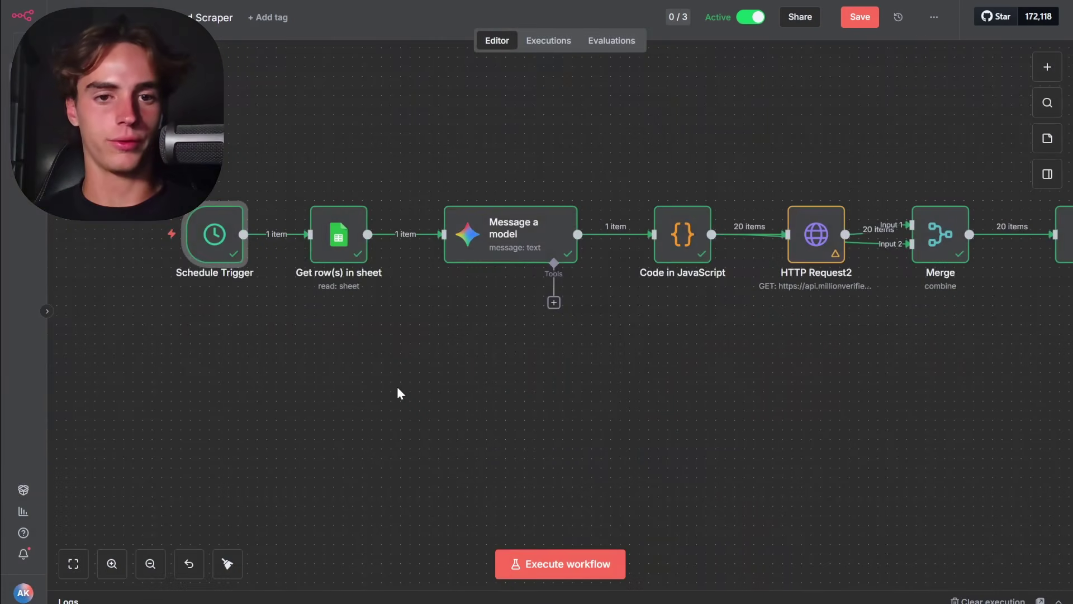
# Step: Trace the node chain through the Gemini message, code, HTTP request, merge and If nodes to the sheet updates and back
pyautogui.hscroll(5, 397, 386)
pyautogui.hscroll(20, 397, 387)
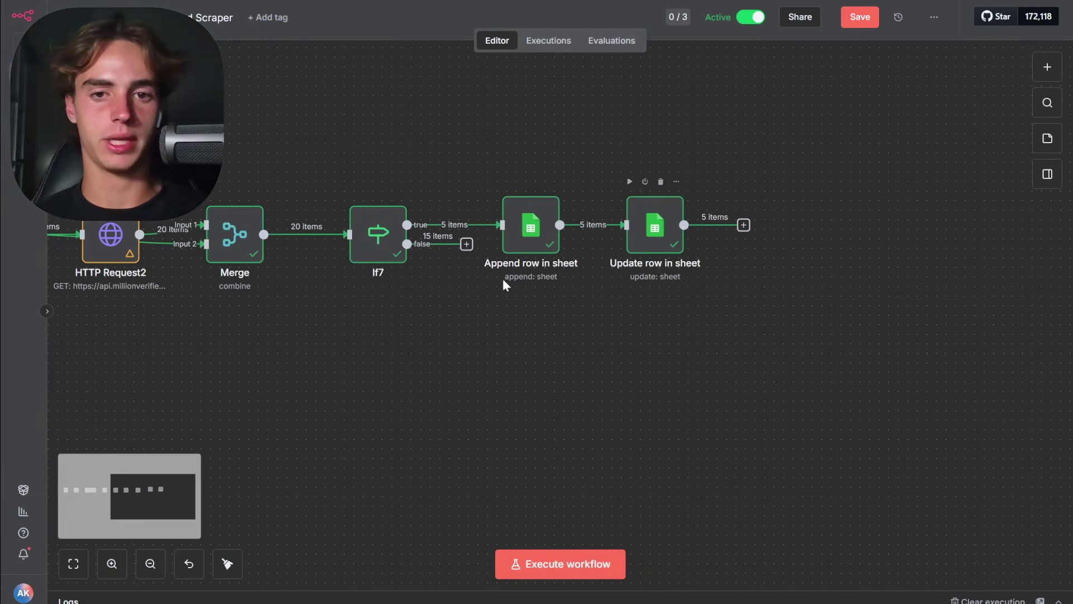
pyautogui.hscroll(-20, 633, 364)
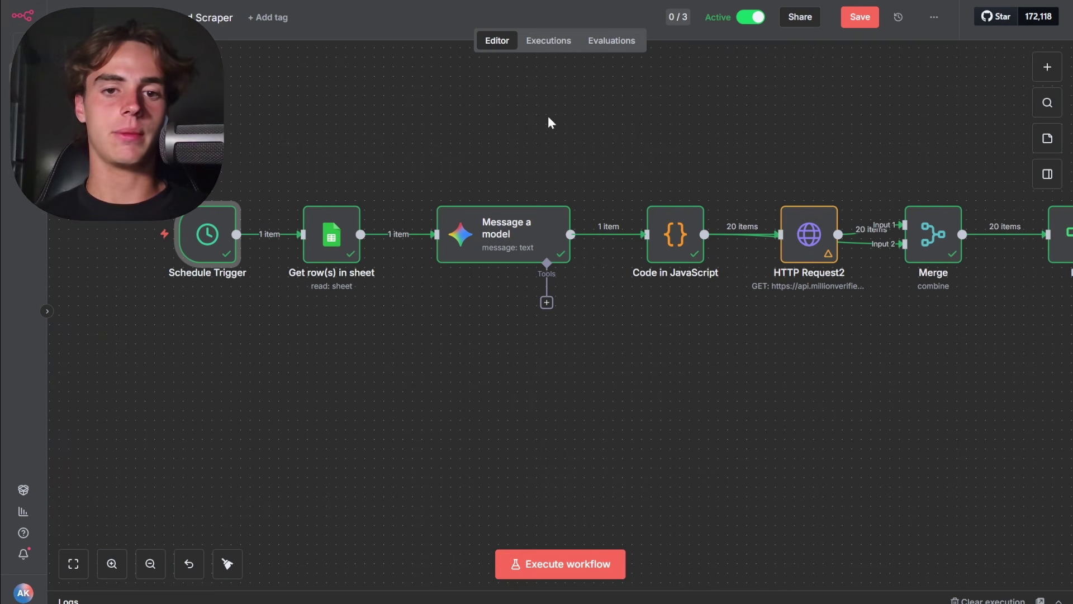
pyautogui.hscroll(3, 599, 384)
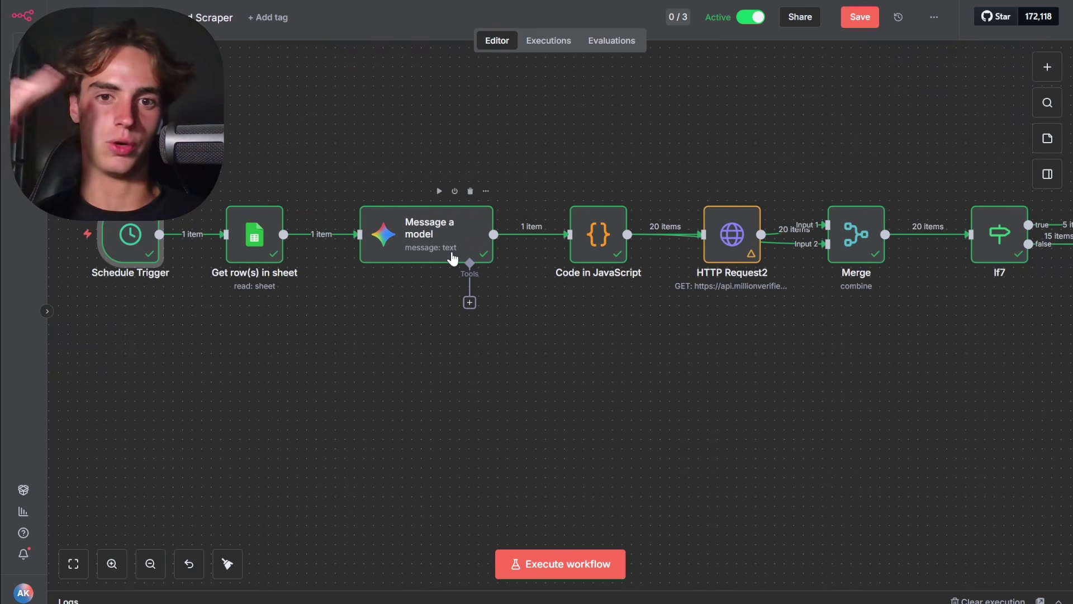
pyautogui.hscroll(3, 941, 373)
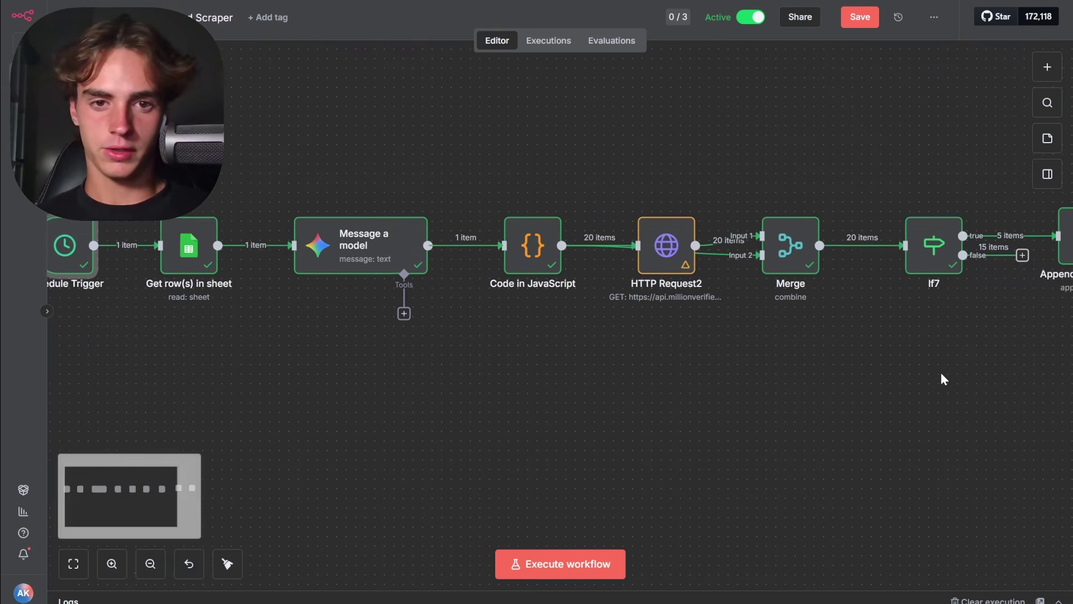
pyautogui.hscroll(3, 748, 432)
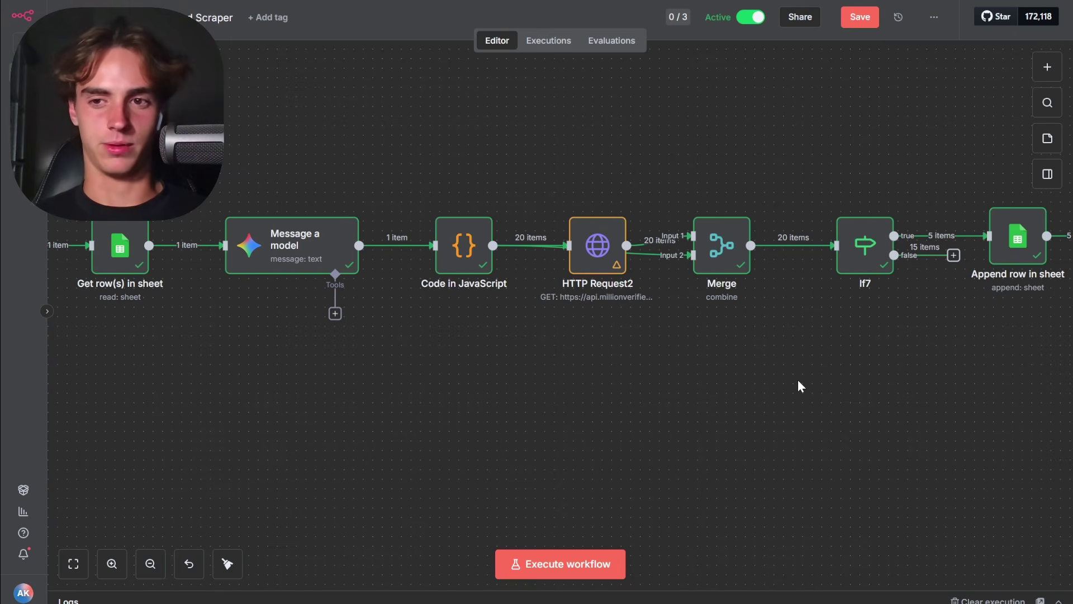
pyautogui.hscroll(5, 797, 380)
pyautogui.hscroll(-10, 797, 380)
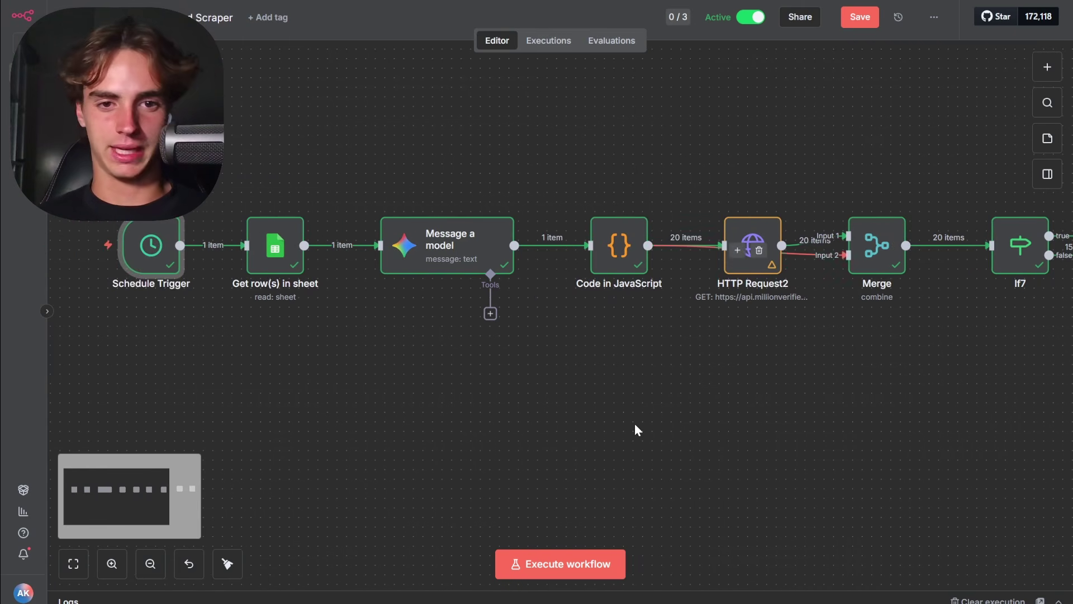
pyautogui.hscroll(15, 635, 424)
pyautogui.hscroll(-15, 635, 424)
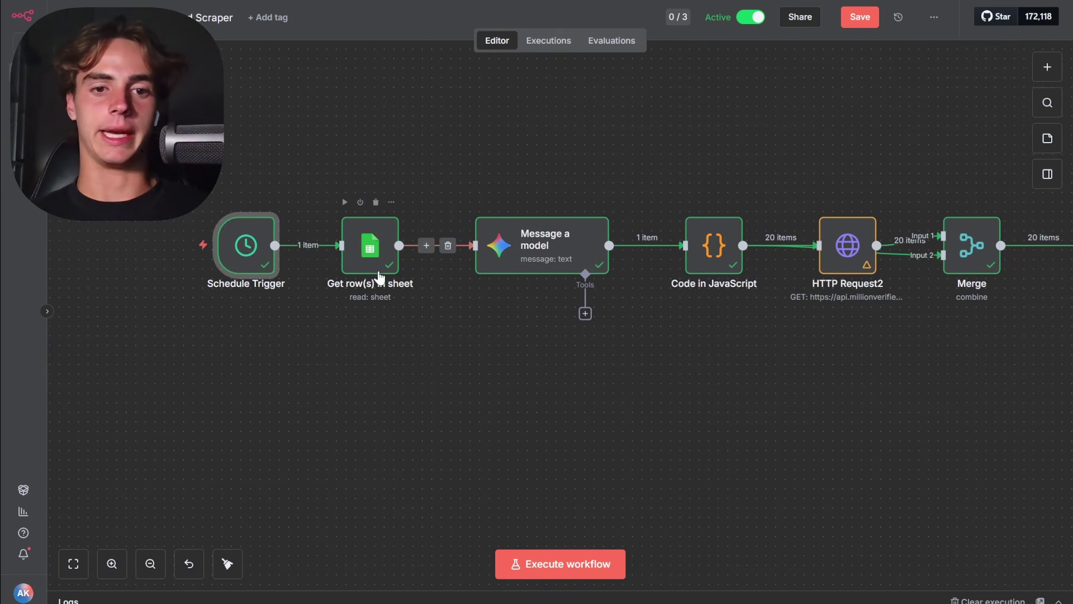
# Step: Open the Get row(s) in sheet node and review its document, sheet and filter settings
pyautogui.click(373, 263)
pyautogui.doubleClick(374, 263)
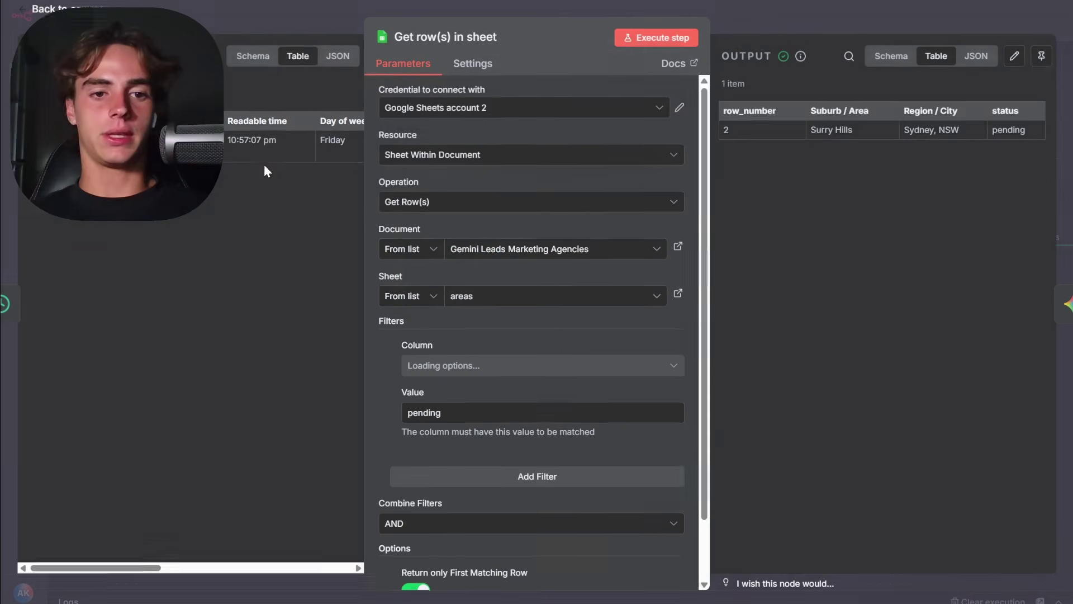
pyautogui.scroll(-1, 569, 246)
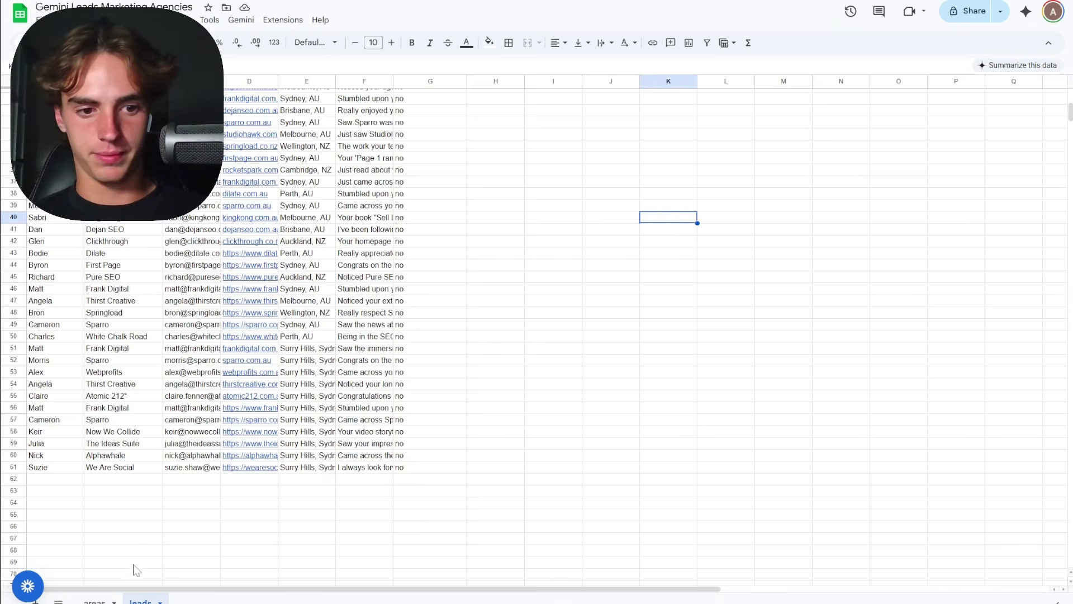
# Step: Switch to the areas sheet of the Gemini Leads Marketing Agencies spreadsheet and look through its suburbs, regions and statuses
pyautogui.click(95, 601)
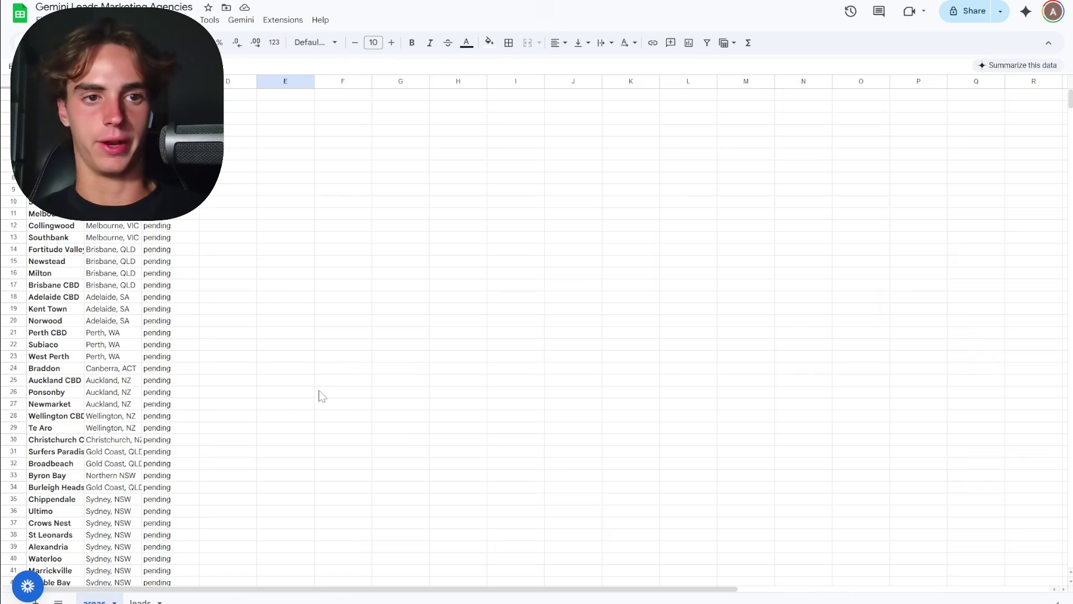
pyautogui.scroll(-10, 319, 396)
pyautogui.scroll(10, 319, 396)
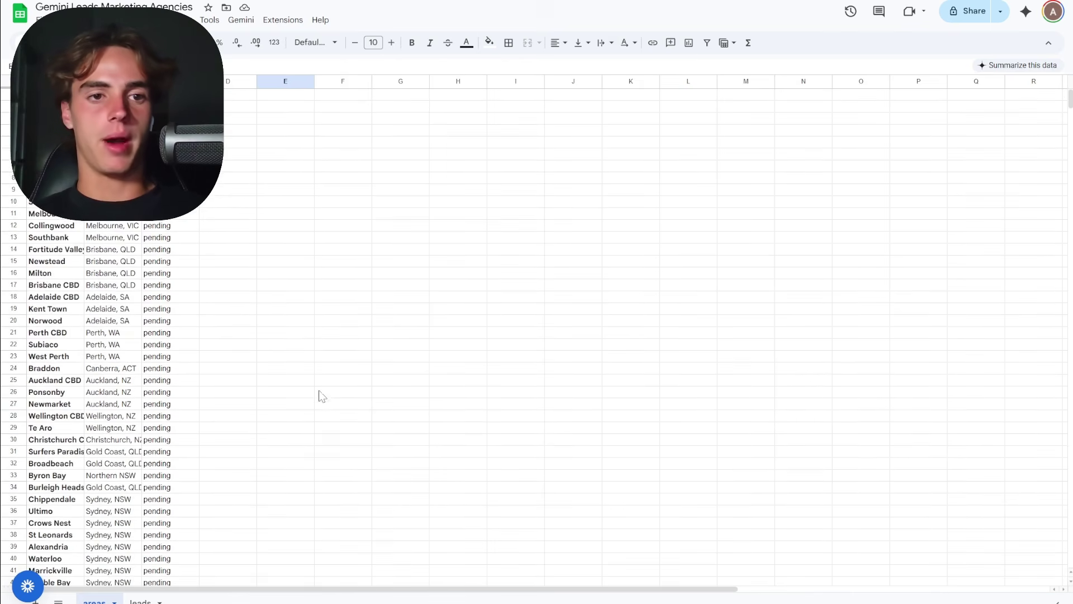
pyautogui.moveTo(55, 95); pyautogui.dragTo(158, 344)
pyautogui.click(157, 343)
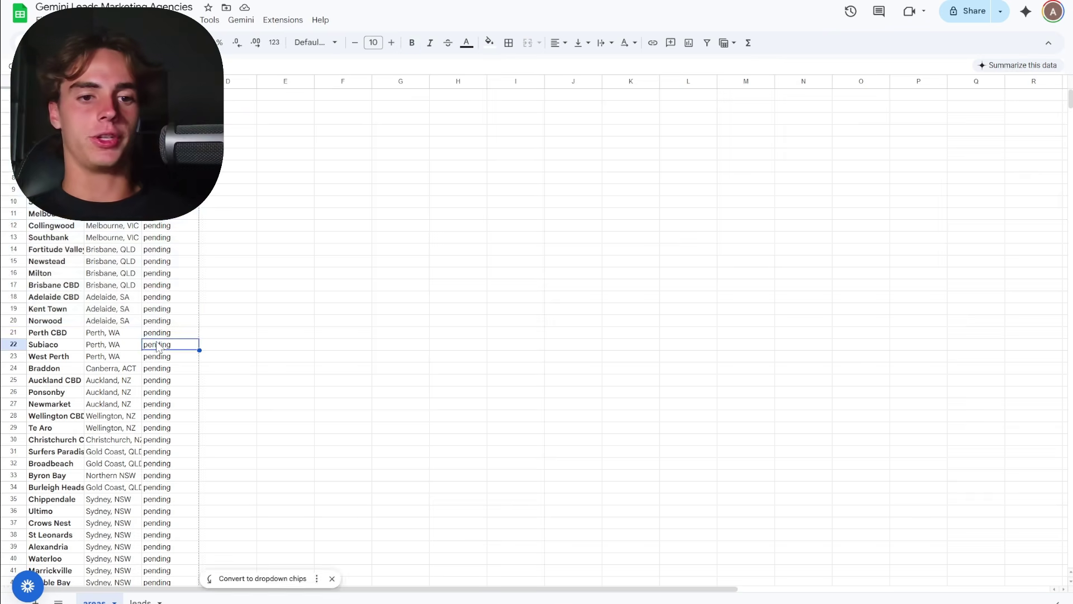
pyautogui.scroll(-10, 158, 347)
pyautogui.scroll(10, 157, 347)
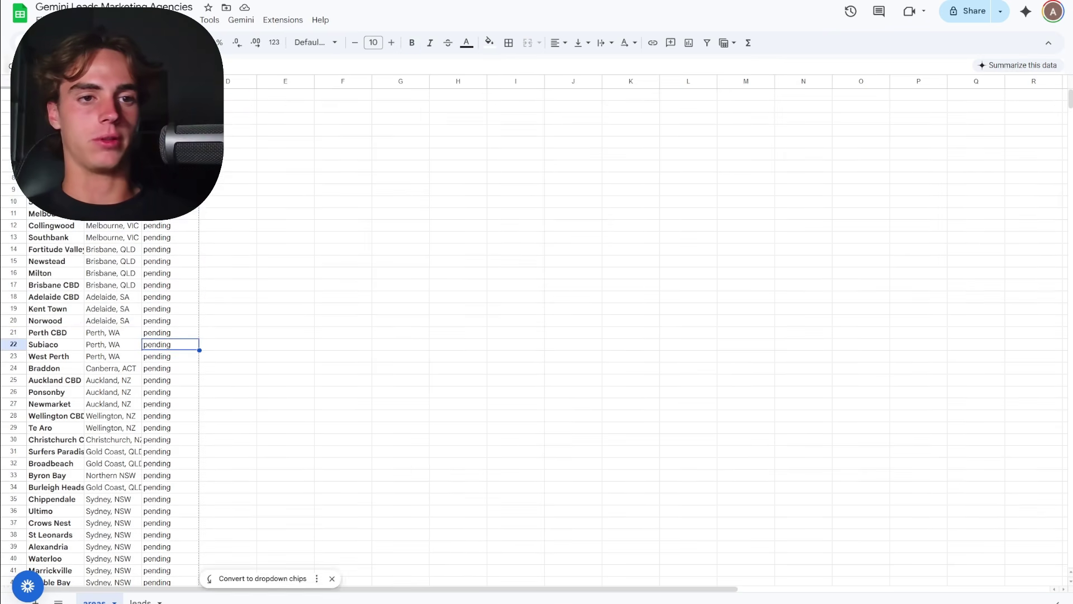
# Step: Inspect the suburb and status columns in the first rows of the areas sheet against the node's row filter
pyautogui.click(55, 95)
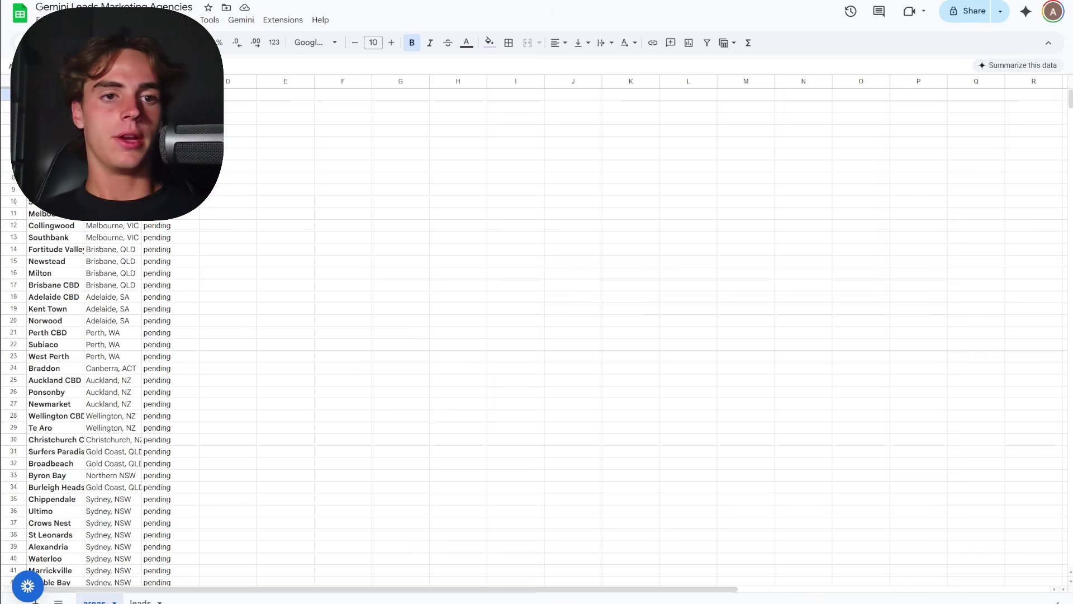
pyautogui.click(170, 107)
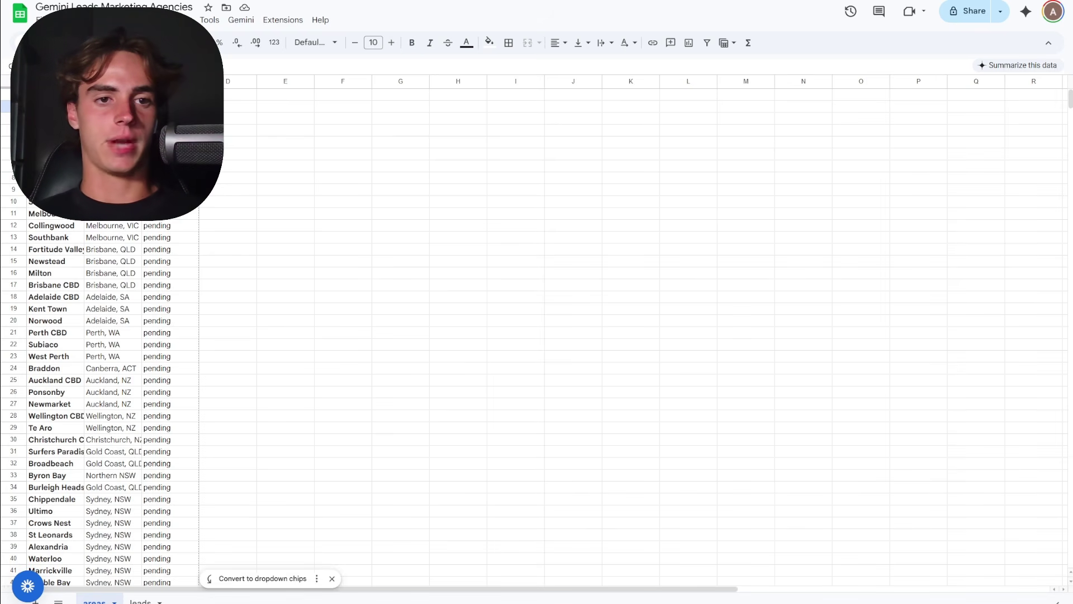
pyautogui.press('Up')
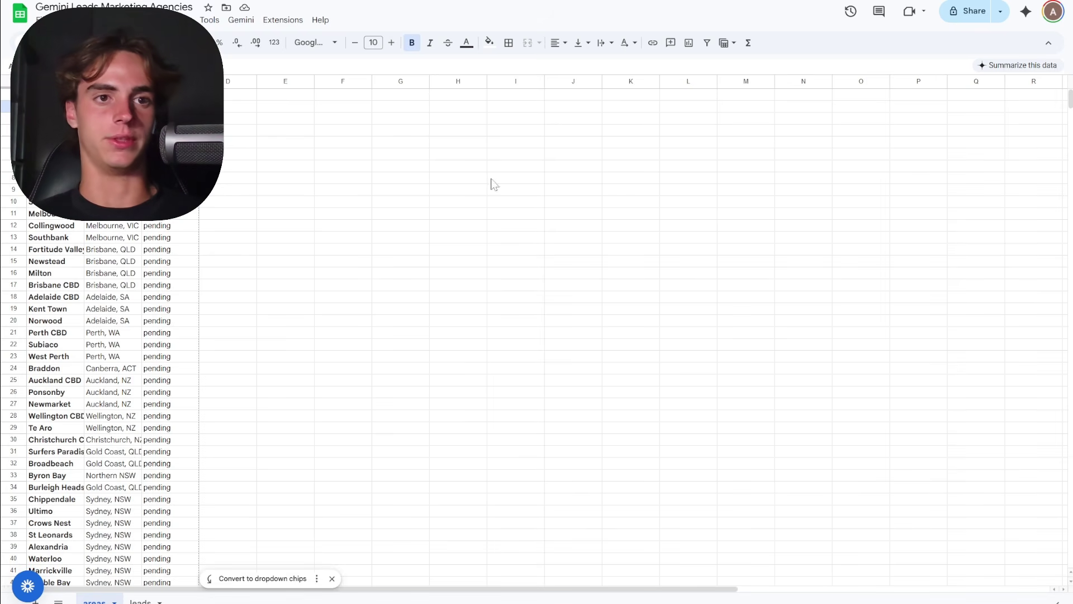
pyautogui.hotkey('ctrl', 'Tab')
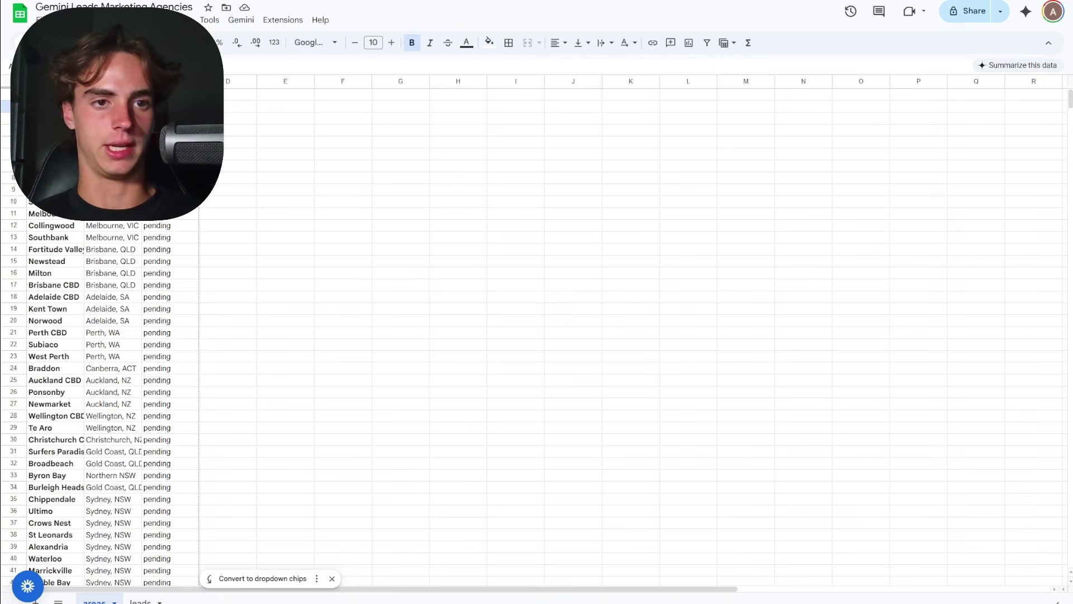
pyautogui.click(55, 119)
pyautogui.click(170, 95)
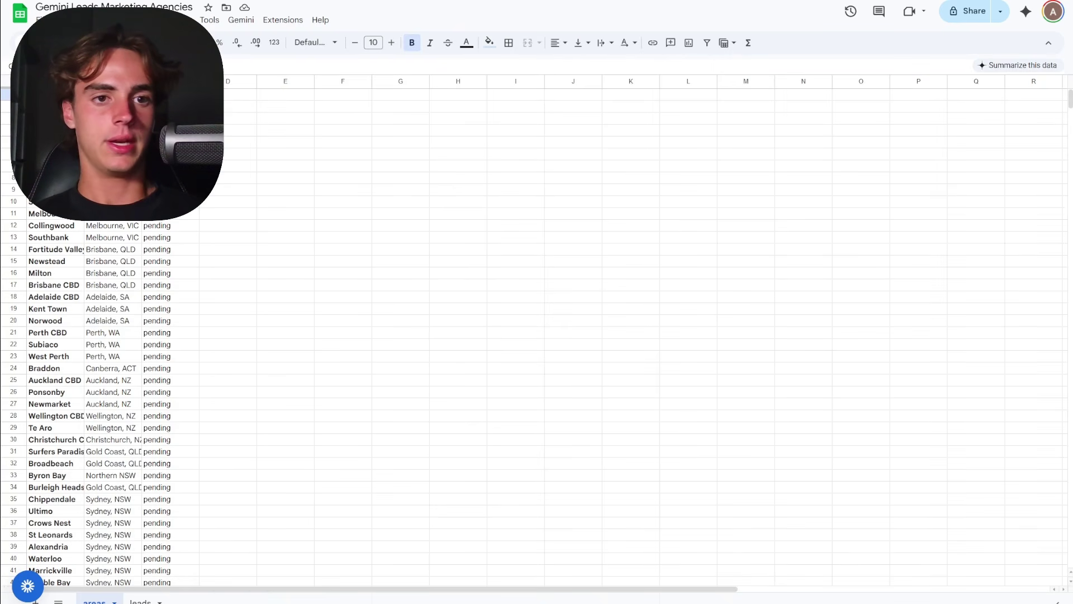
pyautogui.click(171, 81)
pyautogui.click(55, 119)
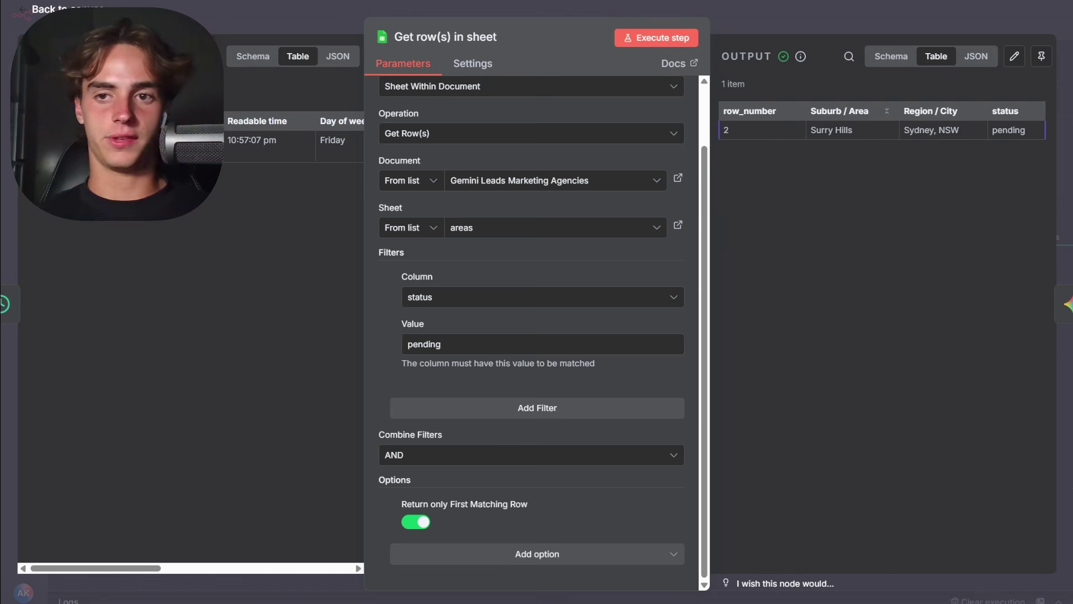
# Step: Close the Get row(s) in sheet node and open the Message a model node to review its model, prompt and options
pyautogui.click(764, 25)
pyautogui.hscroll(10, 535, 417)
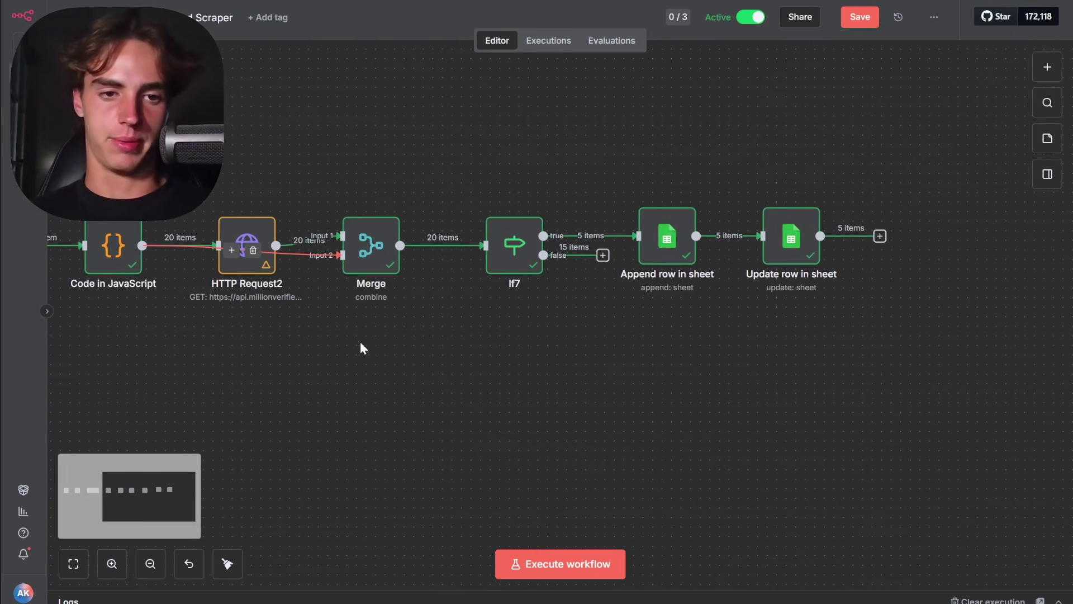
pyautogui.hscroll(-10, 360, 344)
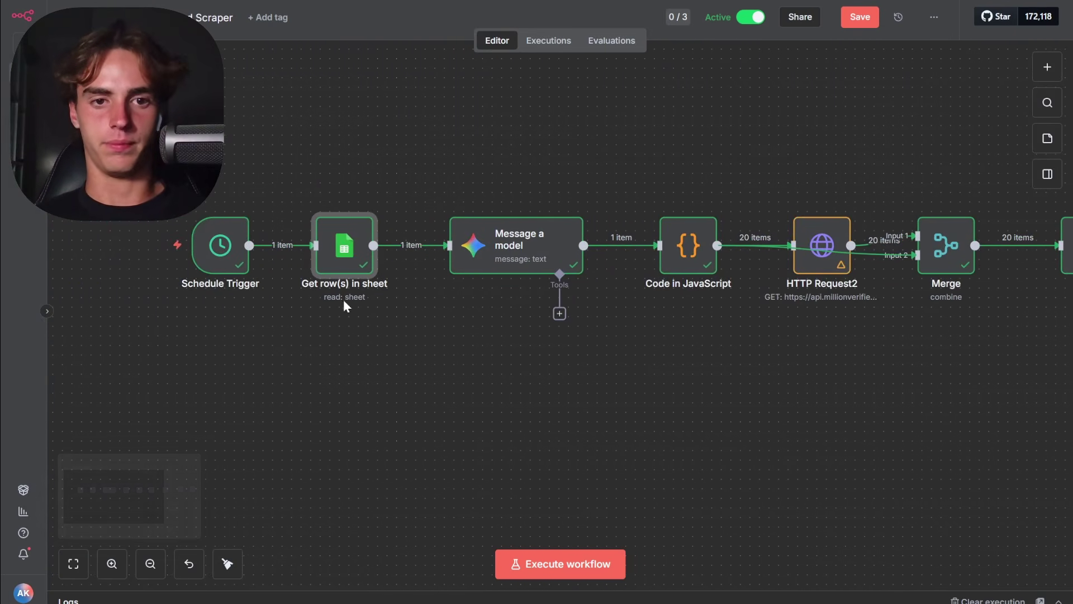
pyautogui.doubleClick(485, 256)
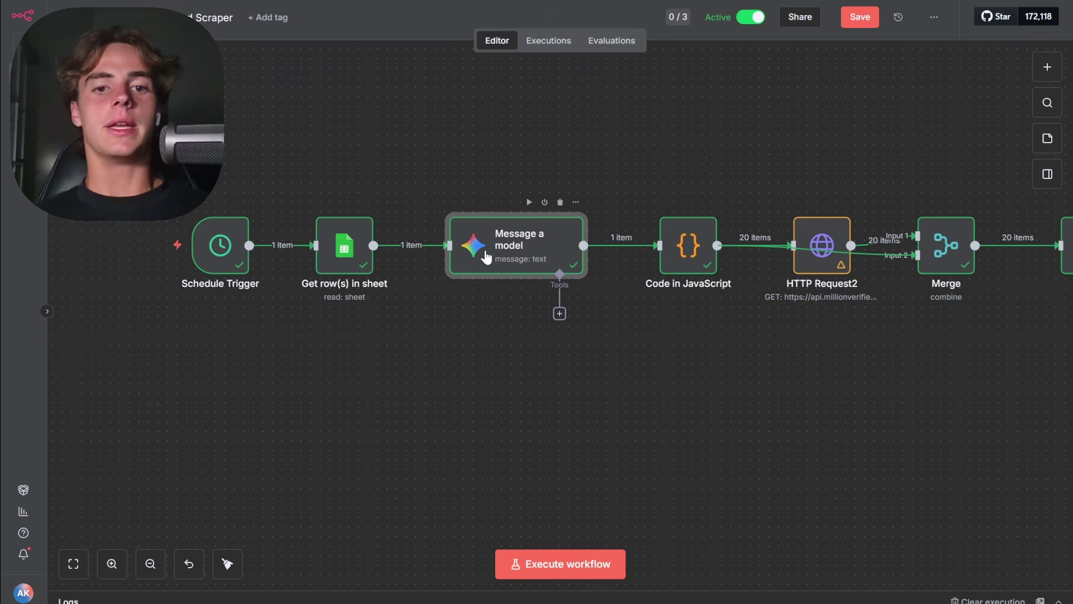
pyautogui.scroll(-3, 548, 346)
pyautogui.scroll(3, 548, 347)
pyautogui.scroll(-3, 636, 176)
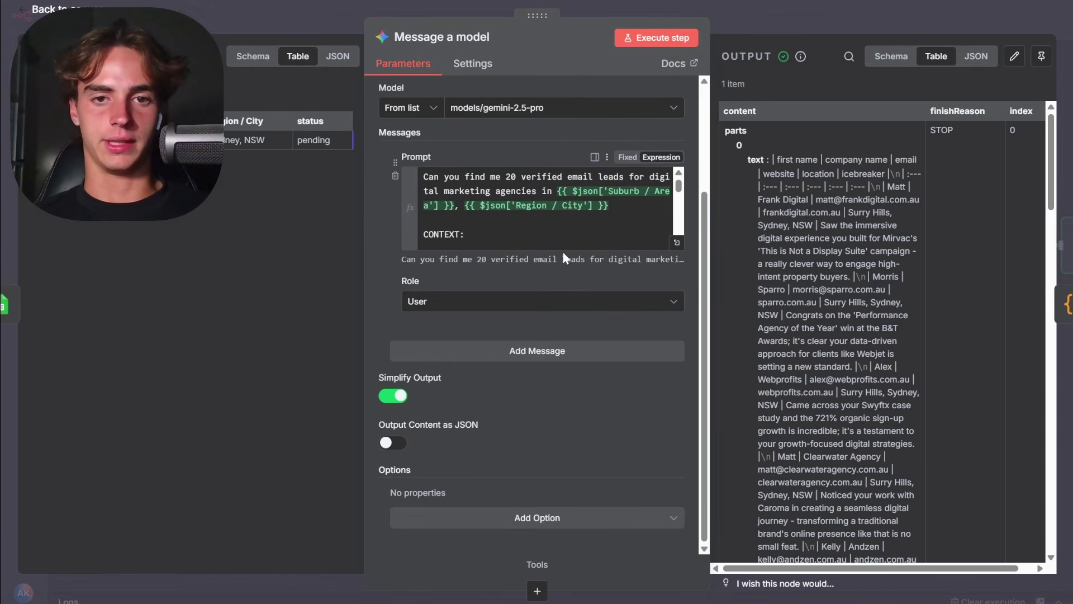
pyautogui.scroll(2, 562, 254)
# Step: Examine the prompt's email-lead request and its Suburb / Area and Region / City expressions
pyautogui.moveTo(670, 268); pyautogui.dragTo(563, 268)
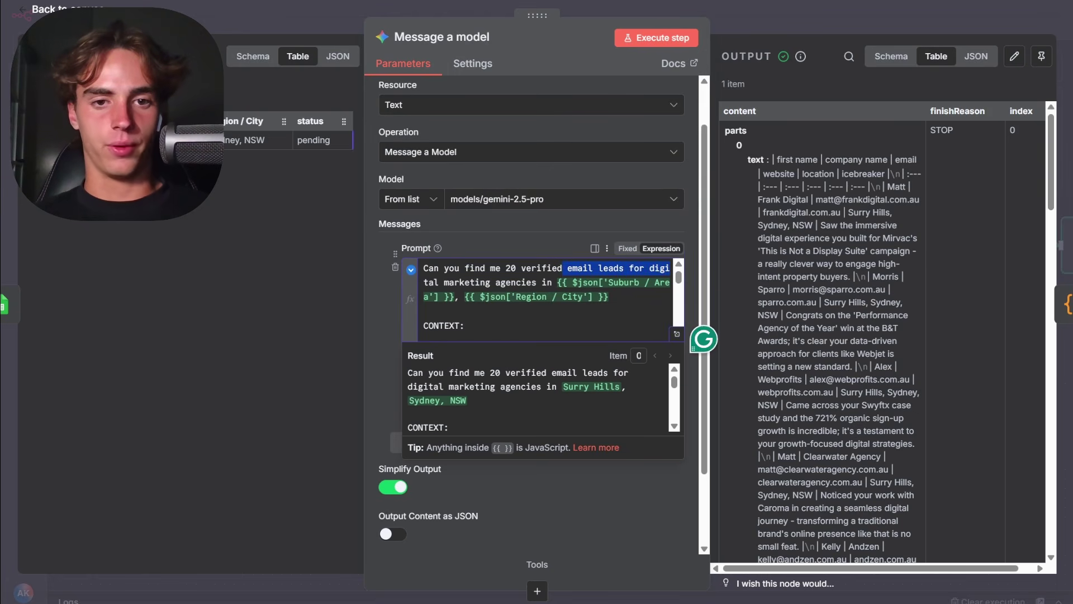
pyautogui.click(704, 338)
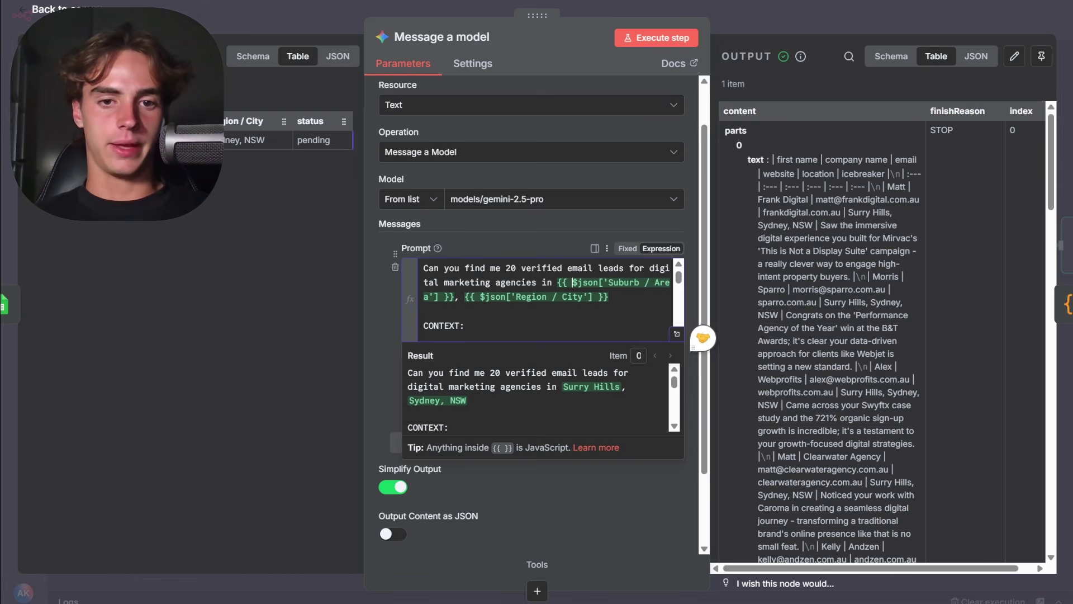
pyautogui.doubleClick(532, 296)
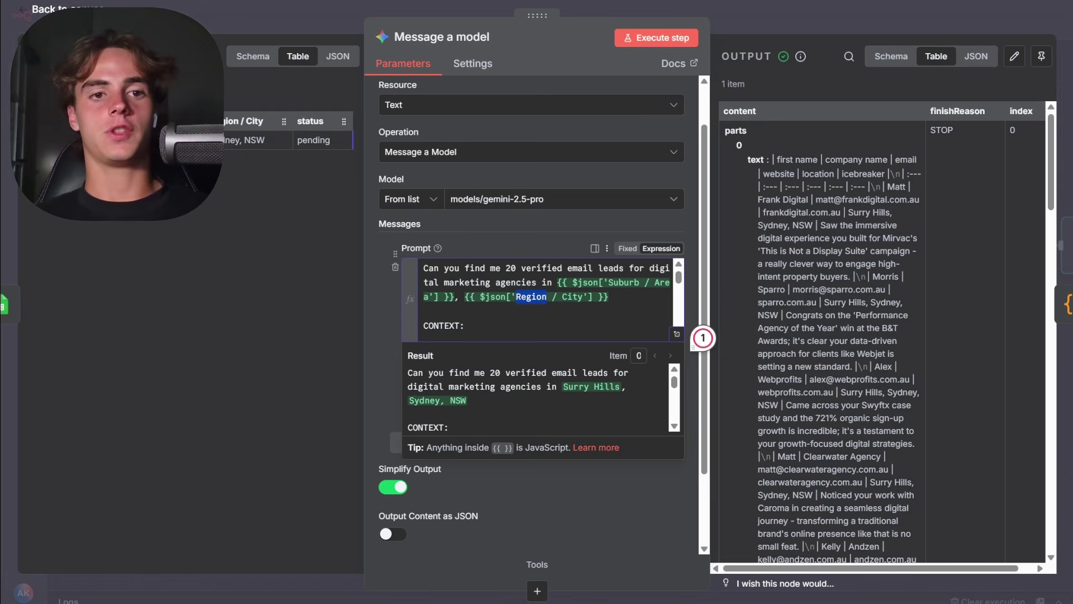
pyautogui.click(594, 282)
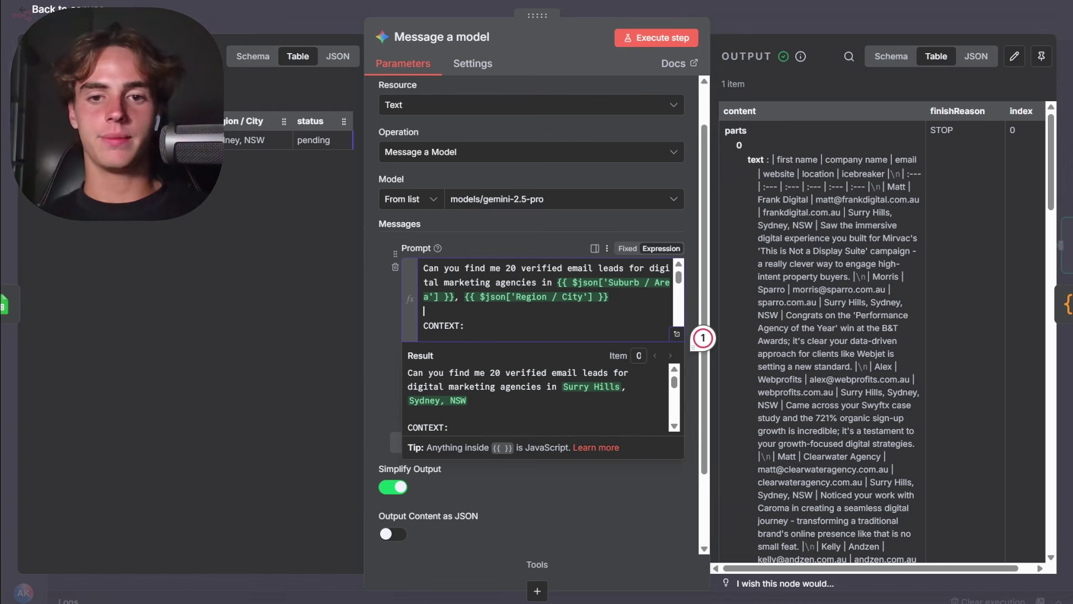
# Step: Examine the Region / City expression at the end of the prompt's opening email-lead request
pyautogui.hotkey('ctrl', 'shift', 'Left')
pyautogui.hotkey('ctrl', 'shift', 'Left')
pyautogui.hotkey('ctrl', 'shift', 'Left')
pyautogui.hotkey('ctrl', 'shift', 'Left')
pyautogui.hotkey('ctrl', 'shift', 'Left')
pyautogui.hotkey('ctrl', 'shift', 'Left')
pyautogui.hotkey('ctrl', 'shift', 'Left')
pyautogui.hotkey('ctrl', 'shift', 'Left')
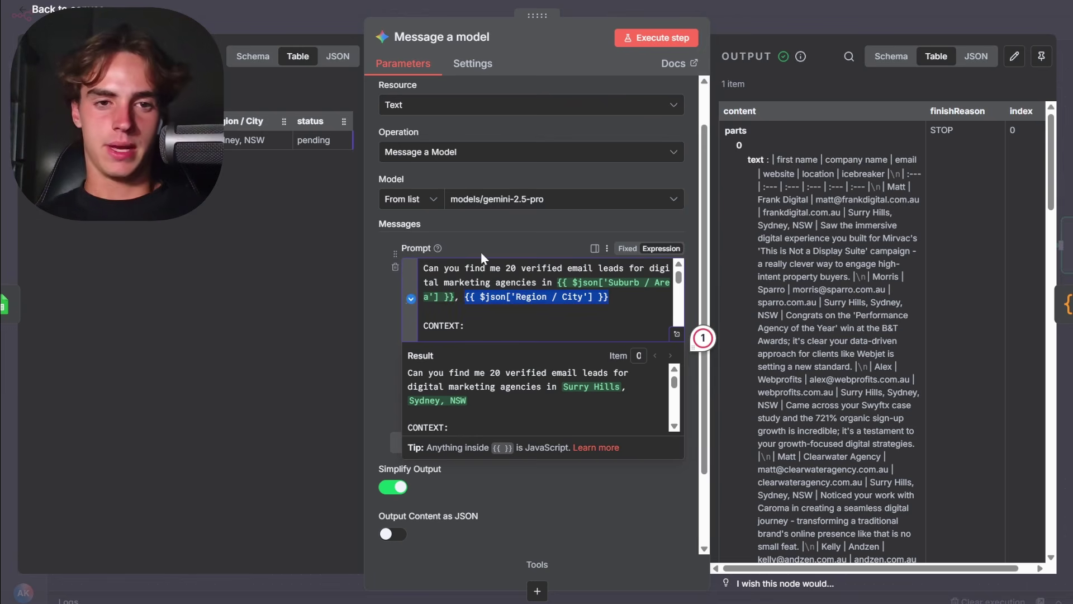
pyautogui.press('Down')
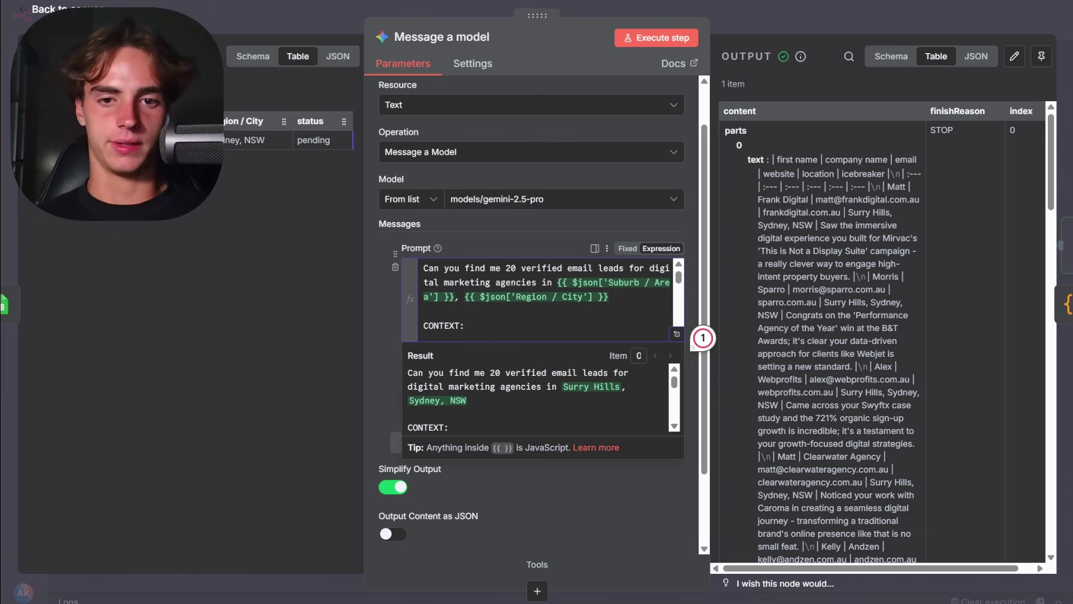
pyautogui.hotkey('ctrl', 'shift', 'Left')
pyautogui.hotkey('ctrl', 'shift', 'Left')
pyautogui.hotkey('ctrl', 'shift', 'Left')
pyautogui.hotkey('ctrl', 'shift', 'Left')
pyautogui.hotkey('ctrl', 'shift', 'Left')
pyautogui.hotkey('ctrl', 'shift', 'Left')
pyautogui.hotkey('ctrl', 'shift', 'Left')
pyautogui.hotkey('ctrl', 'shift', 'Left')
pyautogui.hotkey('ctrl', 'shift', 'Left')
pyautogui.press('Left')
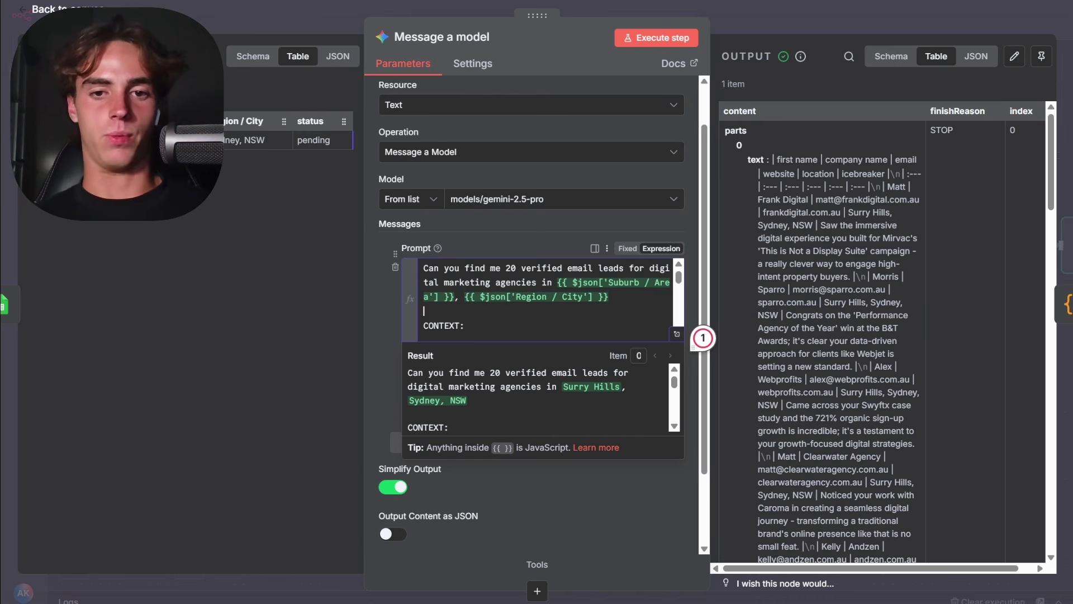
# Step: Read through the prompt's CONTEXT section and the start of its MAKE SURE list
pyautogui.scroll(-2, 537, 302)
pyautogui.scroll(-1, 545, 299)
pyautogui.scroll(1, 495, 286)
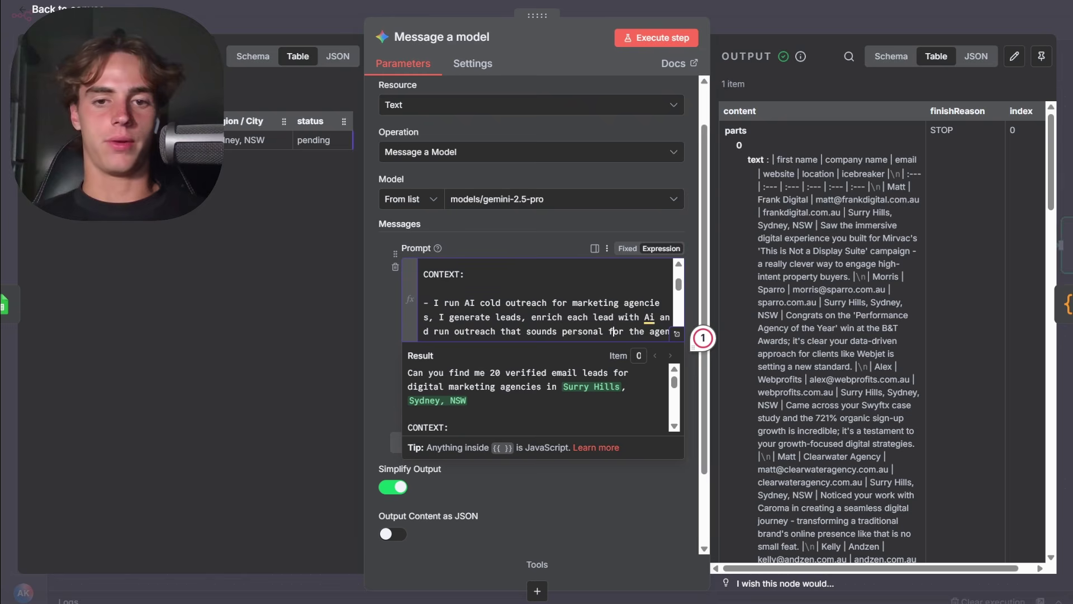
pyautogui.scroll(-1, 537, 302)
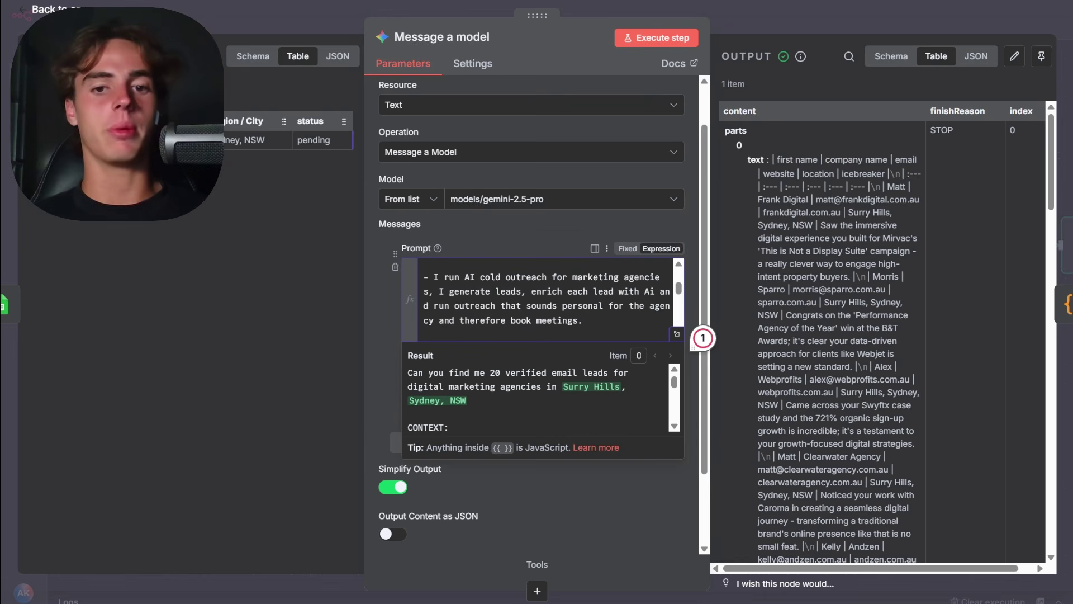
pyautogui.scroll(2, 540, 299)
pyautogui.scroll(-3, 539, 299)
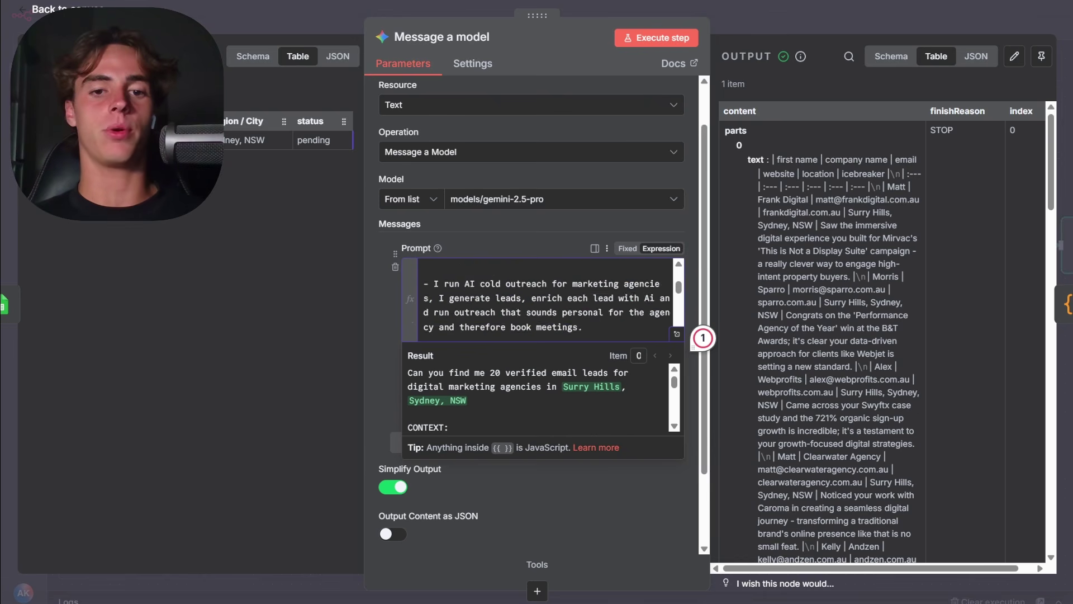
pyautogui.scroll(-1, 540, 299)
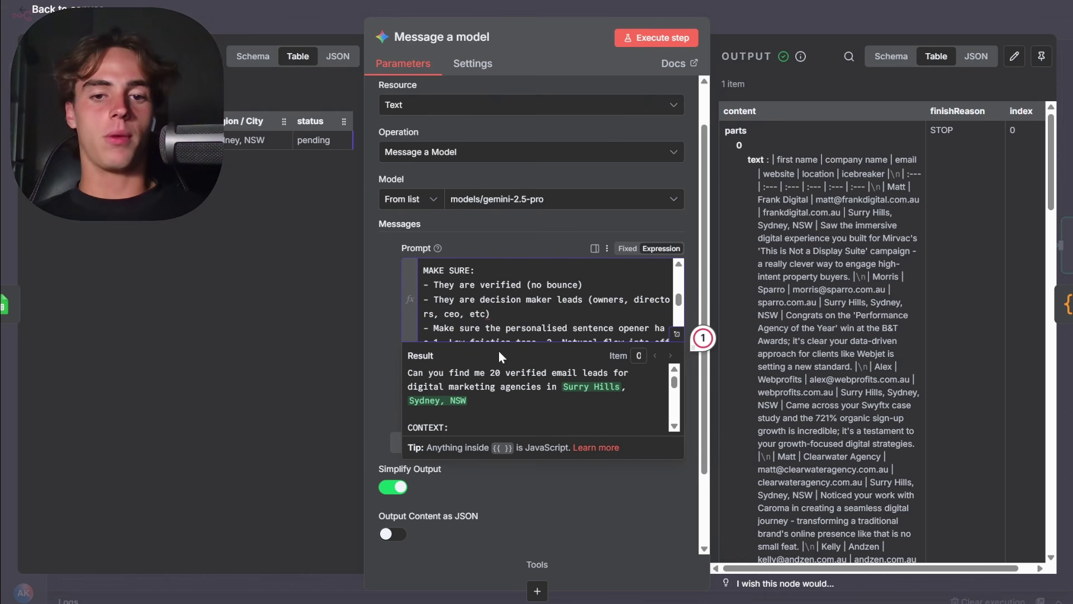
pyautogui.scroll(3, 539, 299)
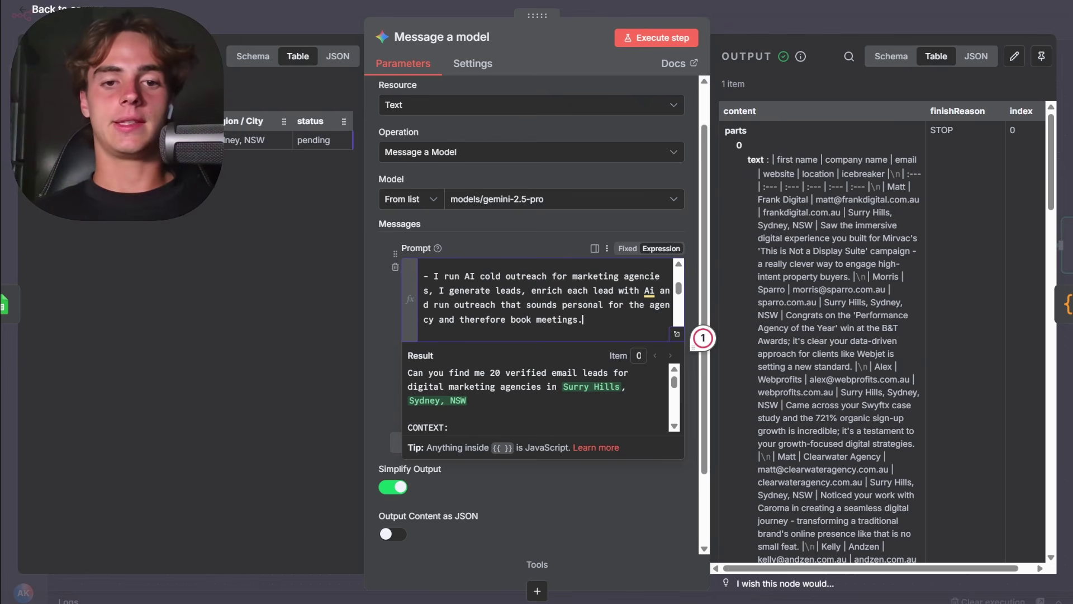
# Step: Study the context sentence on generating leads, enriching them with AI and running personal-sounding outreach to book meetings
pyautogui.moveTo(584, 321)
pyautogui.mouseDown()
pyautogui.moveTo(426, 304)
pyautogui.moveTo(454, 290)
pyautogui.moveTo(582, 305)
pyautogui.mouseUp()
pyautogui.click(453, 291)
pyautogui.click(582, 305)
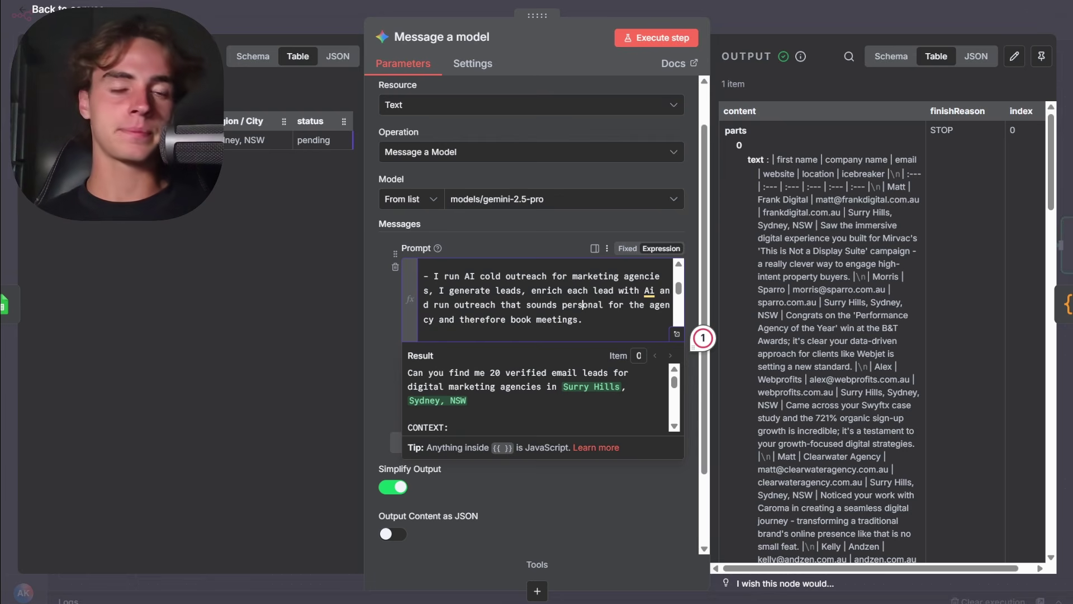
pyautogui.moveTo(584, 321); pyautogui.dragTo(562, 305)
pyautogui.click(440, 290)
pyautogui.click(583, 319)
pyautogui.click(470, 290)
pyautogui.click(563, 305)
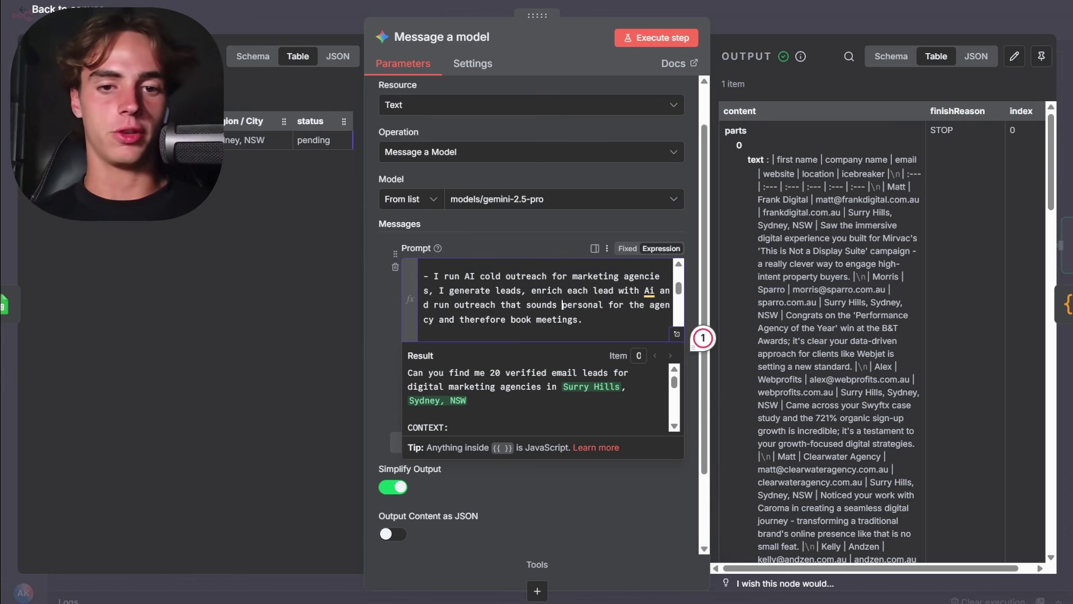
pyautogui.moveTo(583, 320); pyautogui.dragTo(531, 290)
pyautogui.click(531, 290)
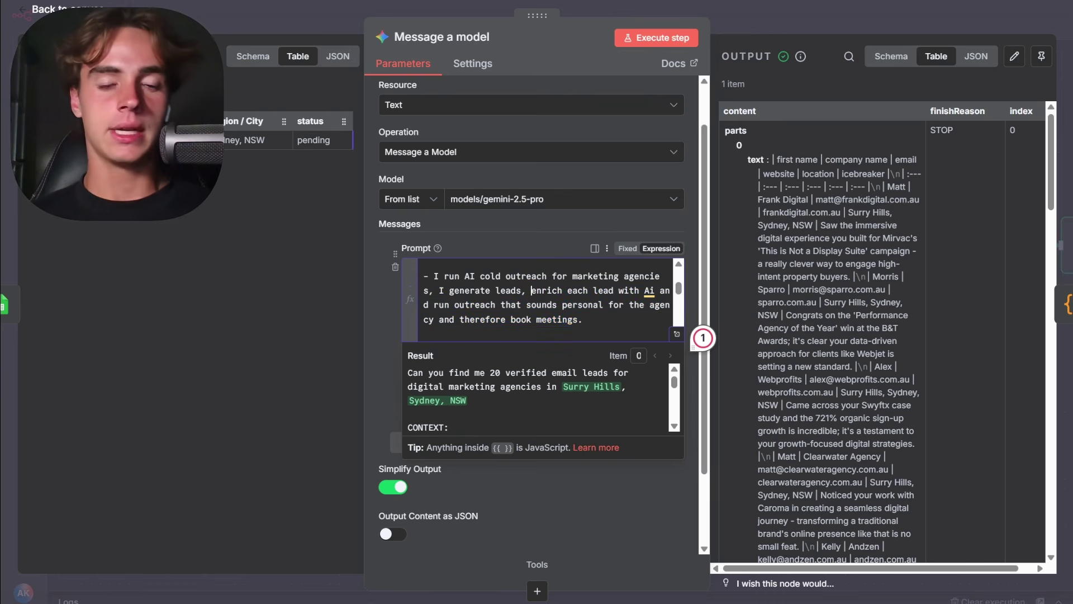
pyautogui.scroll(1, 531, 292)
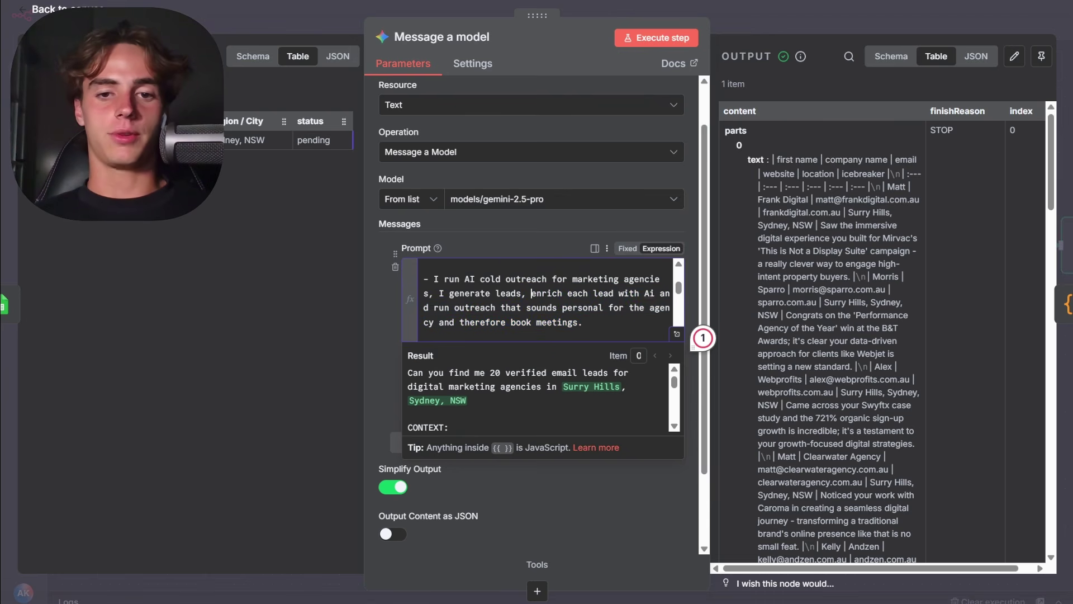
# Step: Inspect the MAKE SURE list, focusing on the requirement that leads are verified with no bounce
pyautogui.scroll(-4, 532, 292)
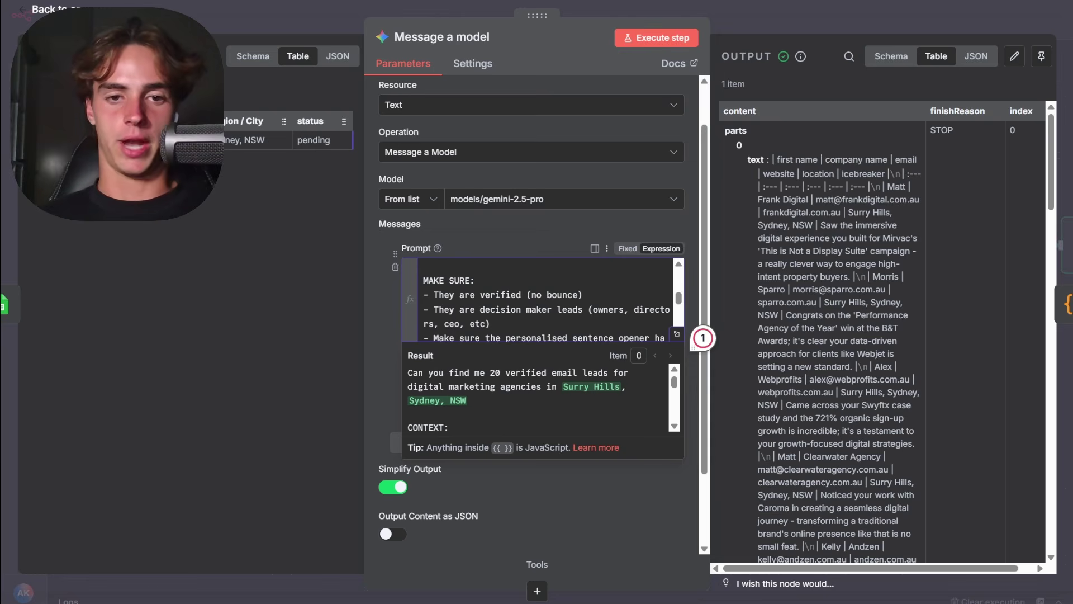
pyautogui.scroll(-1, 531, 299)
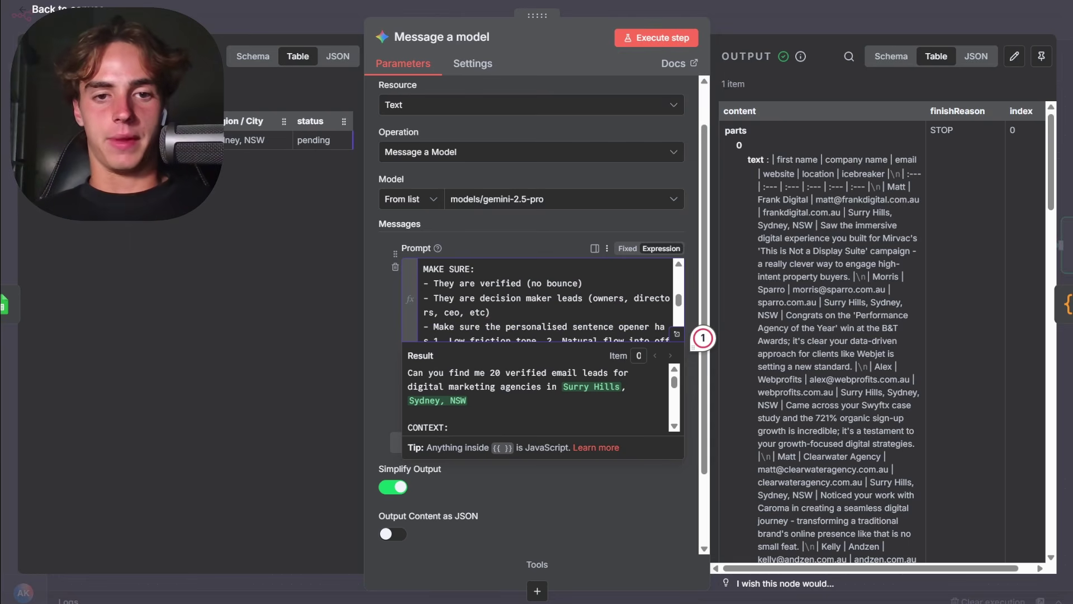
pyautogui.scroll(2, 537, 299)
pyautogui.scroll(-2, 537, 299)
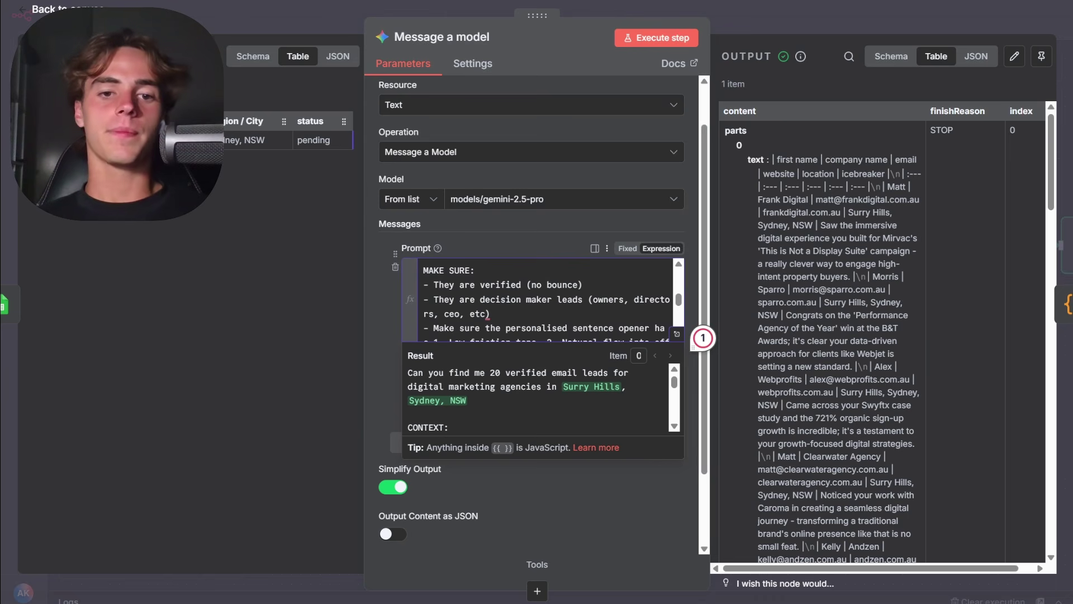
pyautogui.moveTo(430, 284)
pyautogui.mouseDown()
pyautogui.moveTo(583, 287)
pyautogui.moveTo(505, 301)
pyautogui.moveTo(424, 284)
pyautogui.mouseUp()
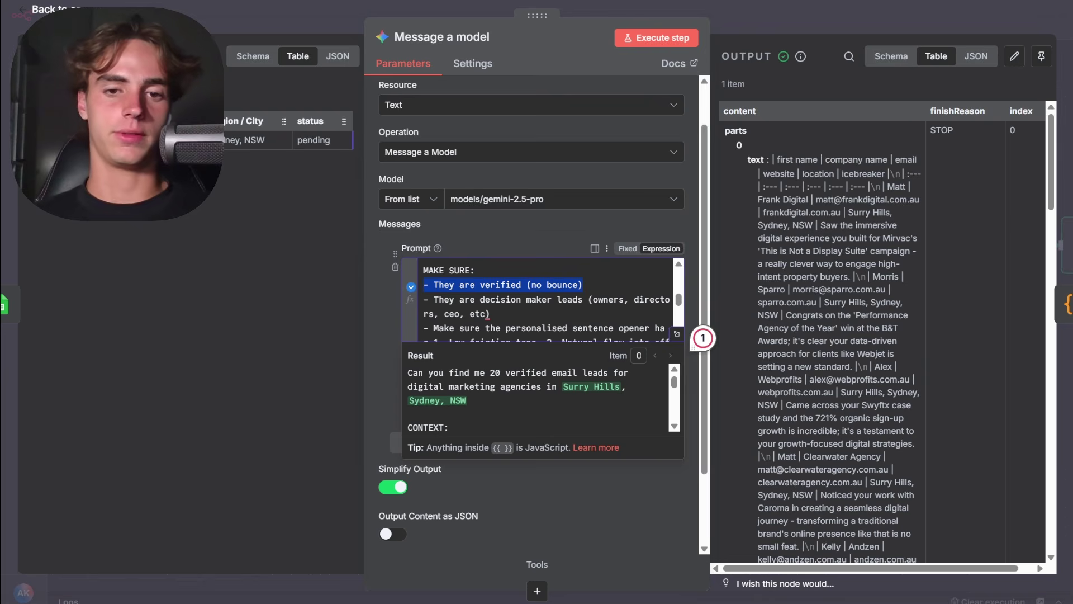
pyautogui.click(583, 285)
pyautogui.moveTo(583, 285); pyautogui.dragTo(434, 284)
pyautogui.click(433, 284)
pyautogui.moveTo(583, 285); pyautogui.dragTo(429, 285)
pyautogui.click(430, 284)
pyautogui.moveTo(584, 285); pyautogui.dragTo(435, 284)
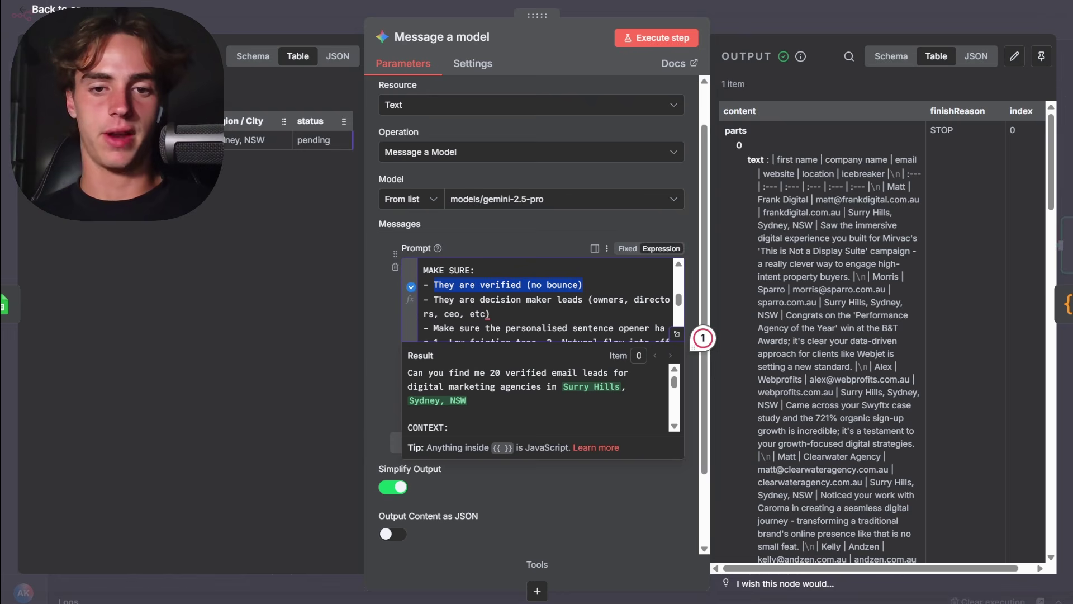
pyautogui.click(583, 285)
pyautogui.scroll(-1, 537, 300)
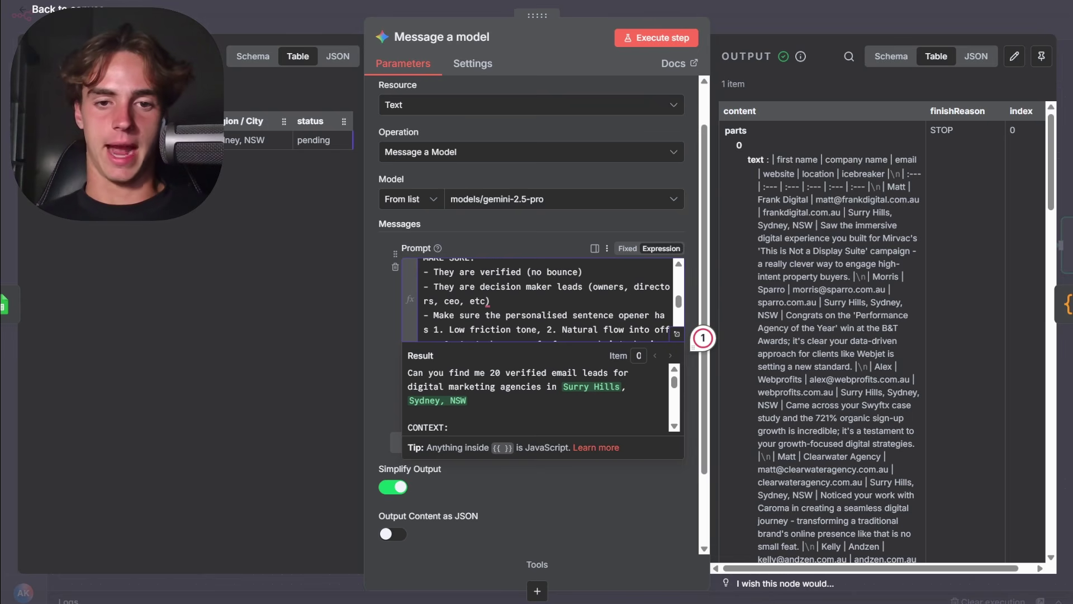
# Step: Examine the requirement that leads are decision makers such as owners, directors and CEOs
pyautogui.tripleClick(473, 301)
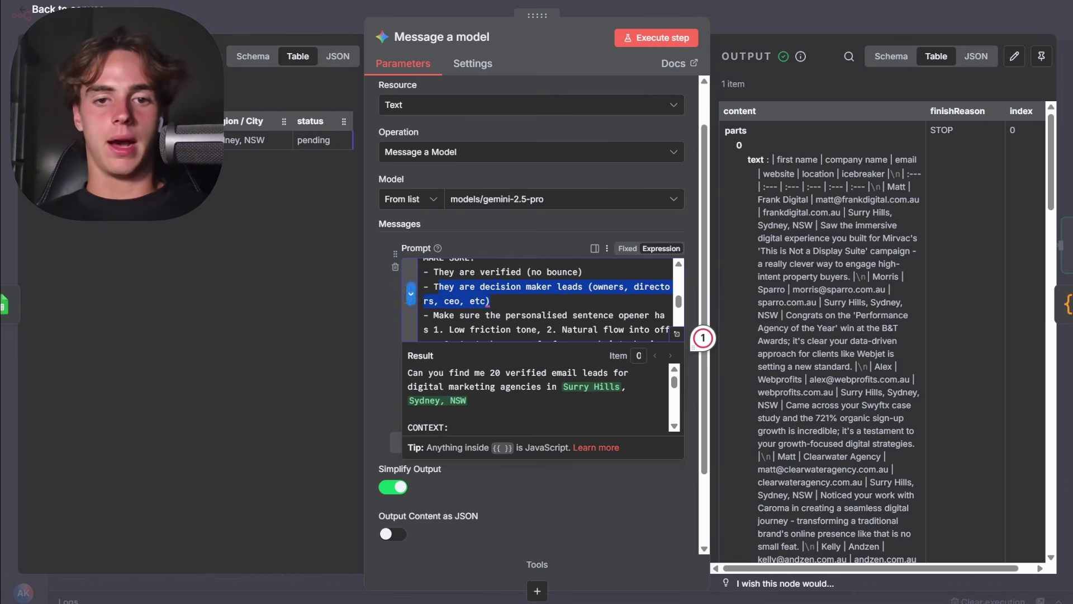
pyautogui.click(492, 301)
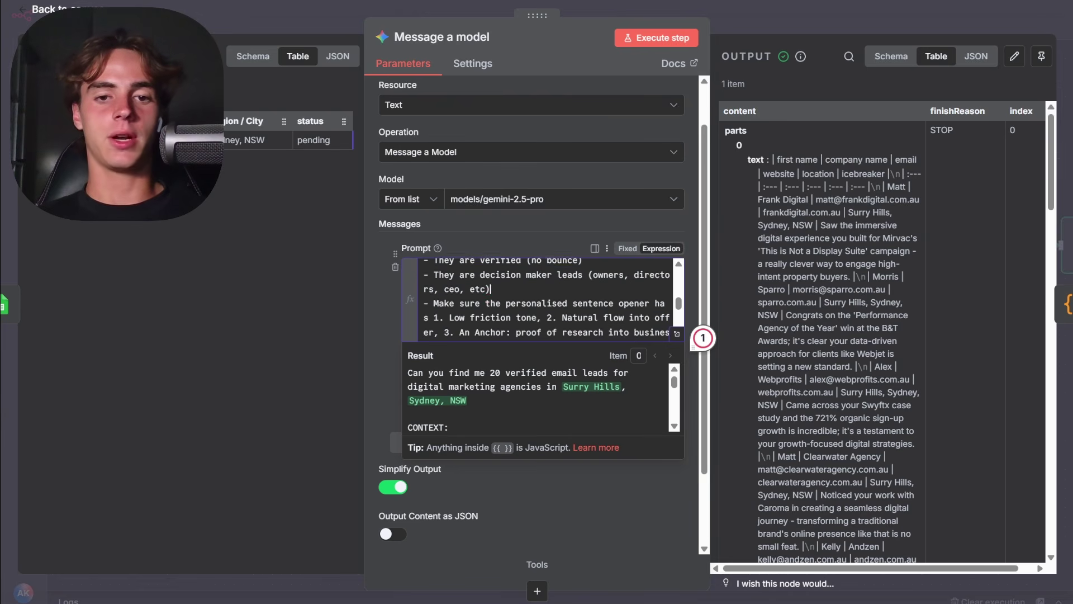
pyautogui.scroll(-1, 546, 299)
pyautogui.scroll(2, 486, 278)
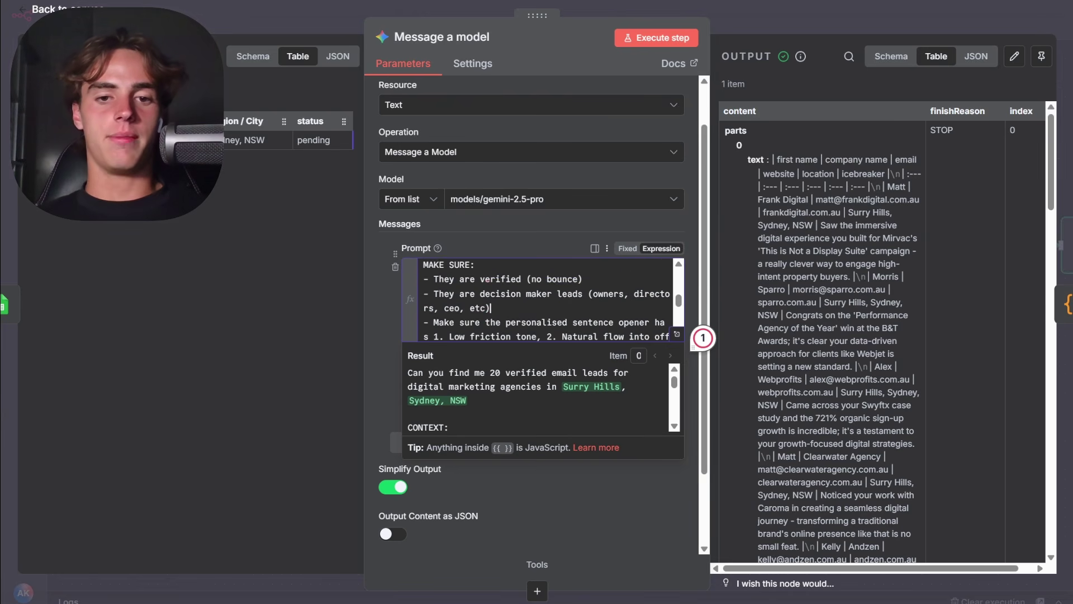
pyautogui.tripleClick(492, 293)
pyautogui.click(428, 293)
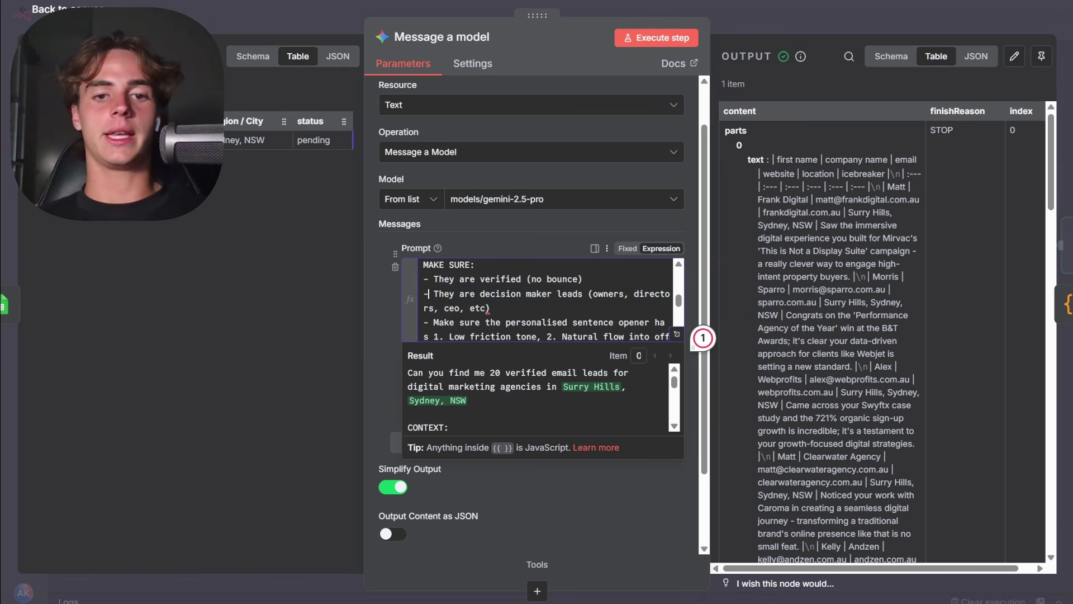
pyautogui.tripleClick(429, 293)
pyautogui.click(434, 294)
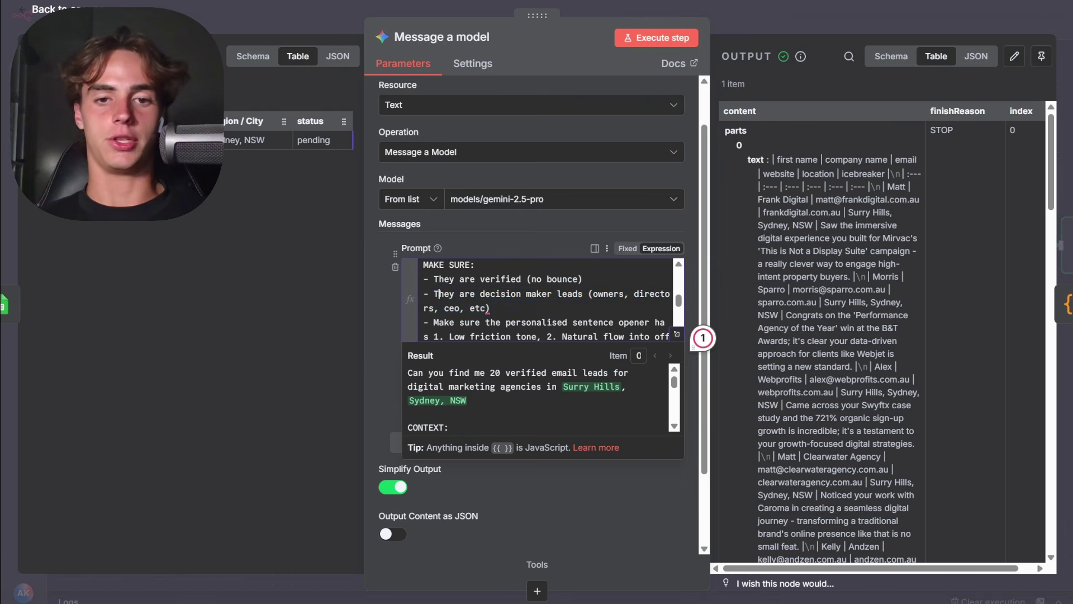
# Step: Review the personalised sentence opener rules covering low friction tone, natural flow into the offer and a research anchor
pyautogui.scroll(-1, 440, 293)
pyautogui.scroll(-2, 440, 294)
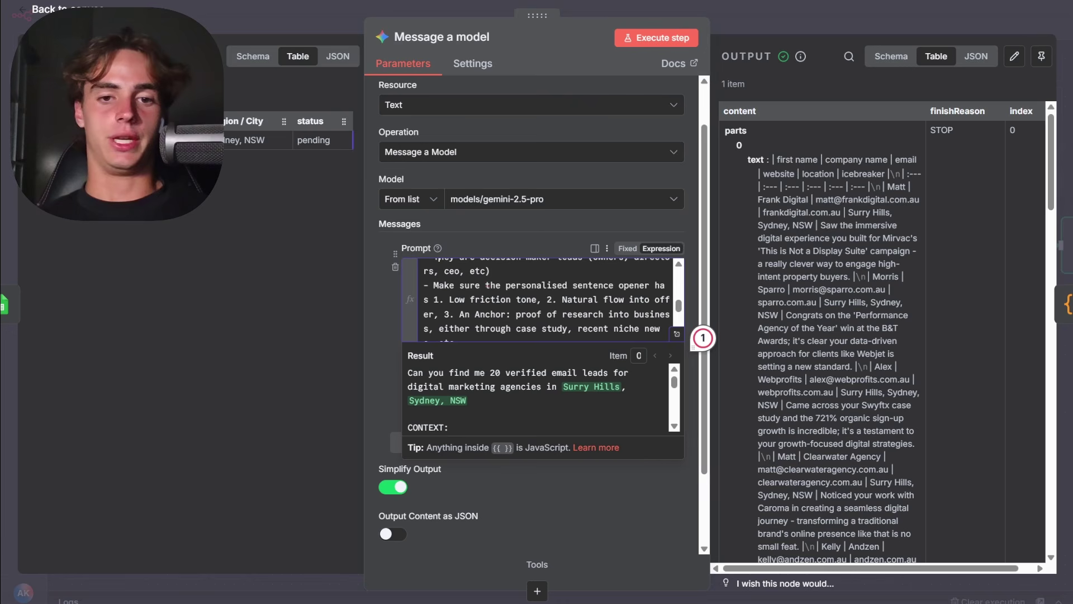
pyautogui.scroll(-1, 440, 294)
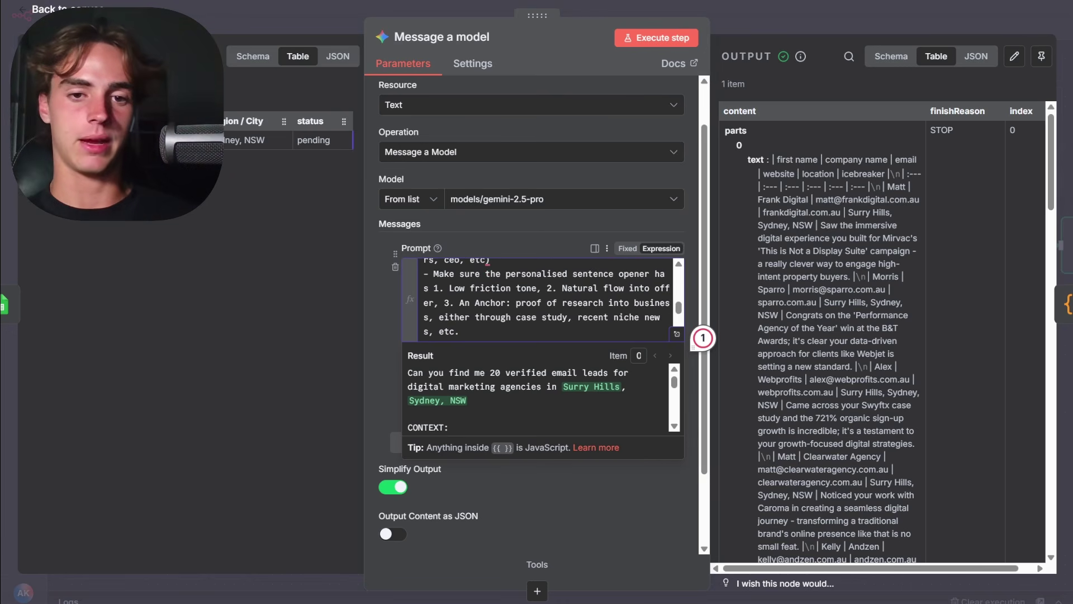
pyautogui.scroll(1, 545, 299)
pyautogui.scroll(2, 487, 268)
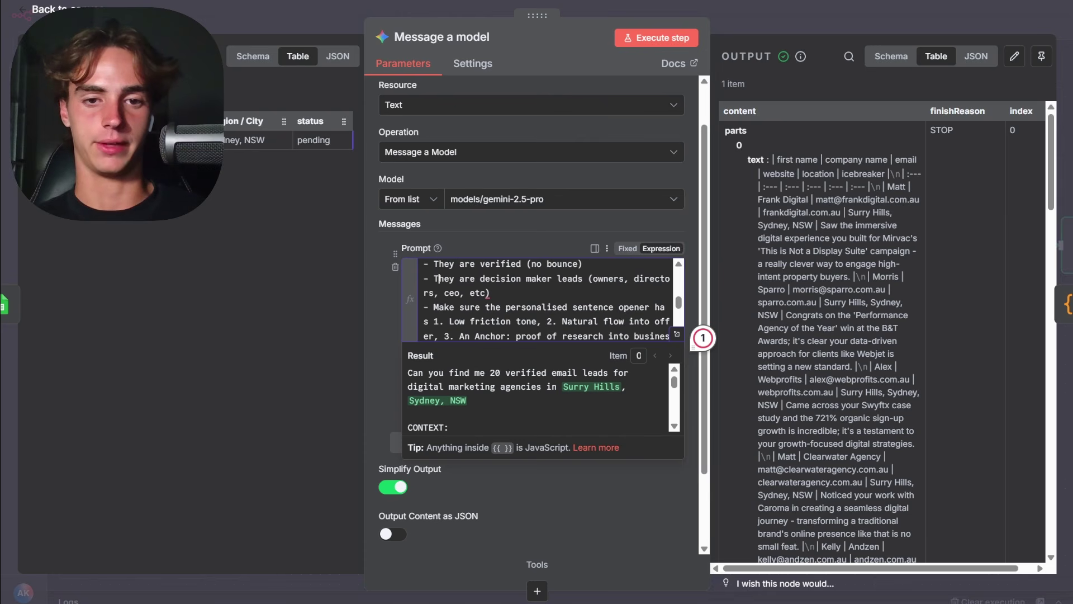
pyautogui.scroll(-2, 438, 278)
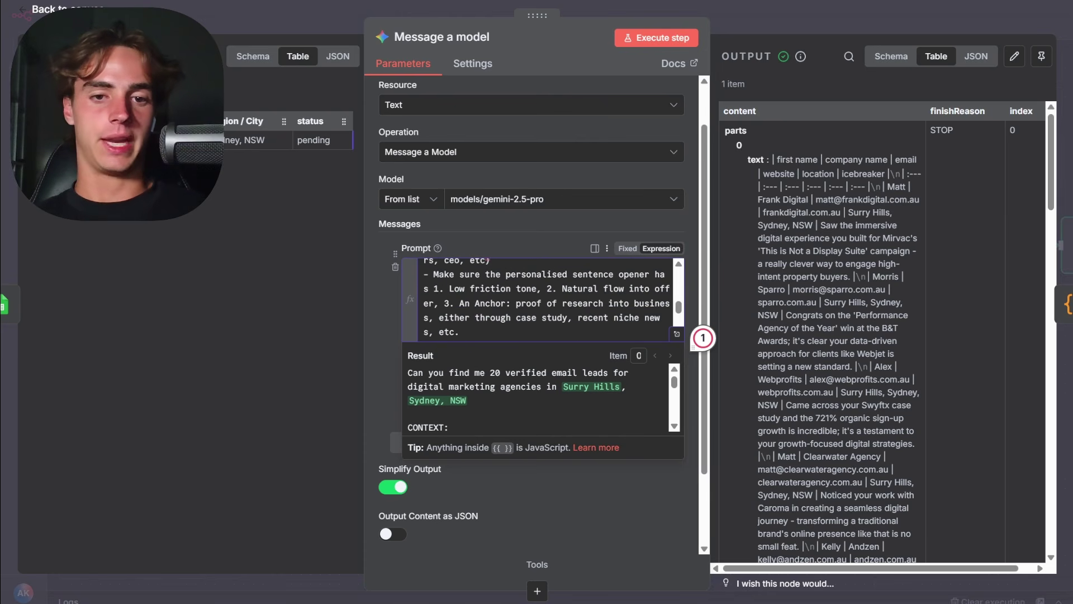
pyautogui.moveTo(434, 274); pyautogui.dragTo(531, 289)
pyautogui.click(533, 289)
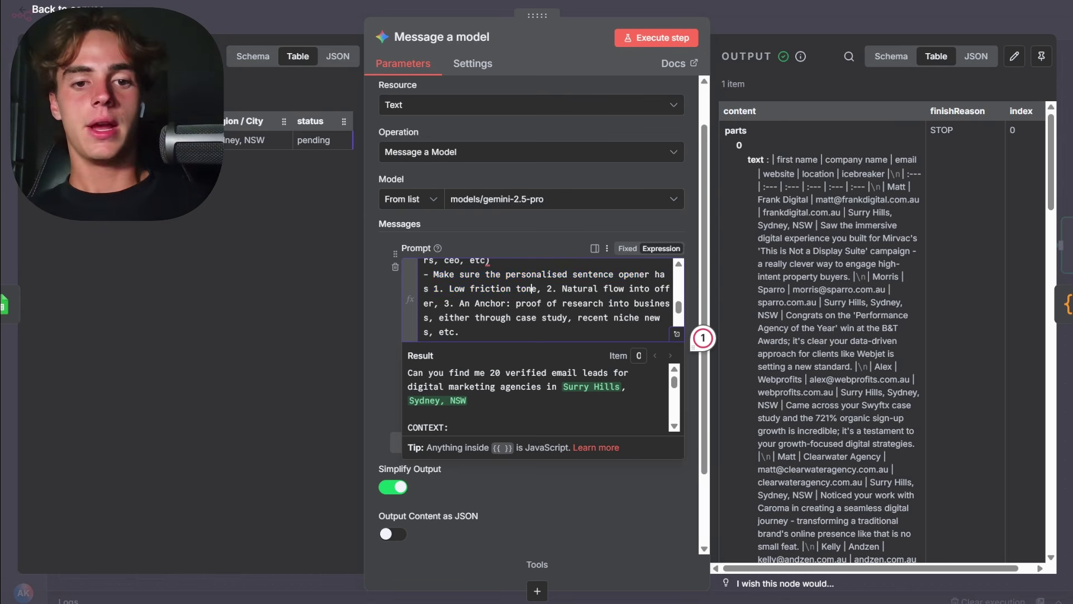
pyautogui.moveTo(434, 289); pyautogui.dragTo(619, 303)
pyautogui.click(434, 303)
pyautogui.click(506, 317)
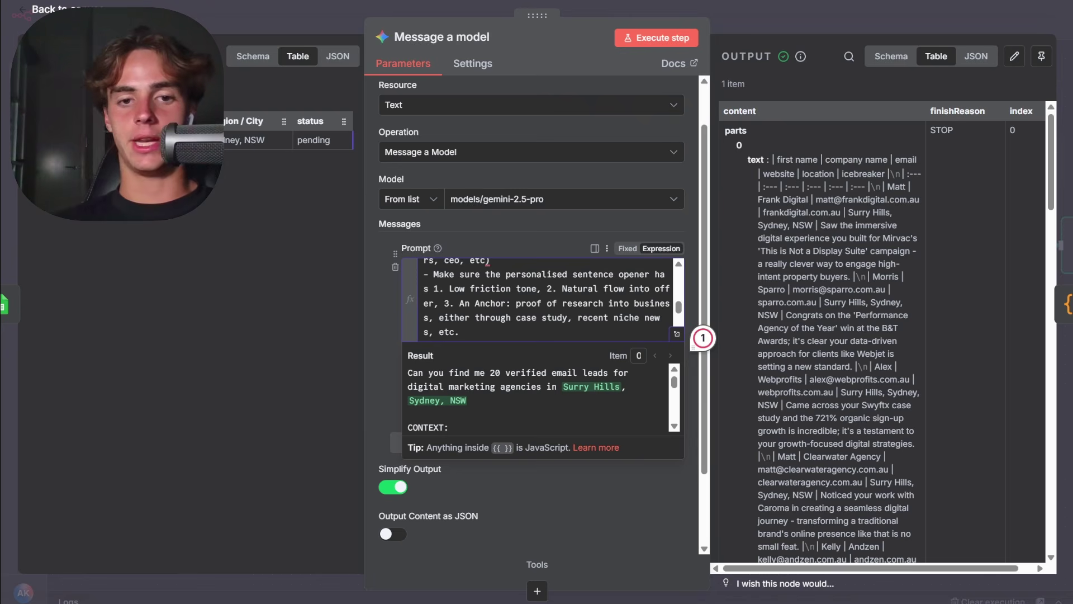
# Step: Review the prompt's table-format instruction, its requested columns and the closing output rule
pyautogui.scroll(-1, 506, 318)
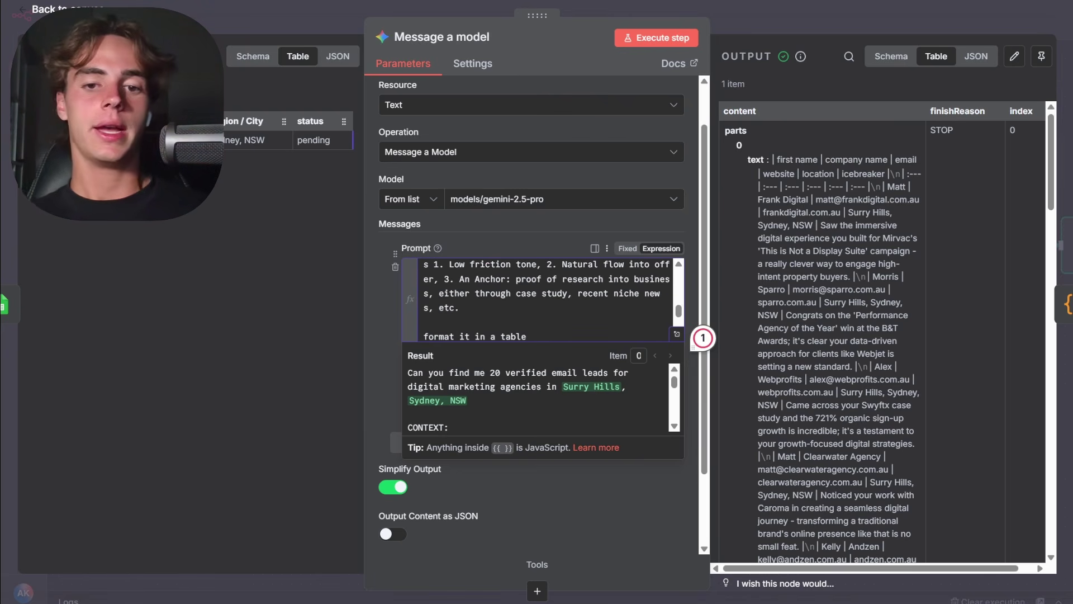
pyautogui.scroll(-3, 536, 299)
pyautogui.scroll(3, 506, 290)
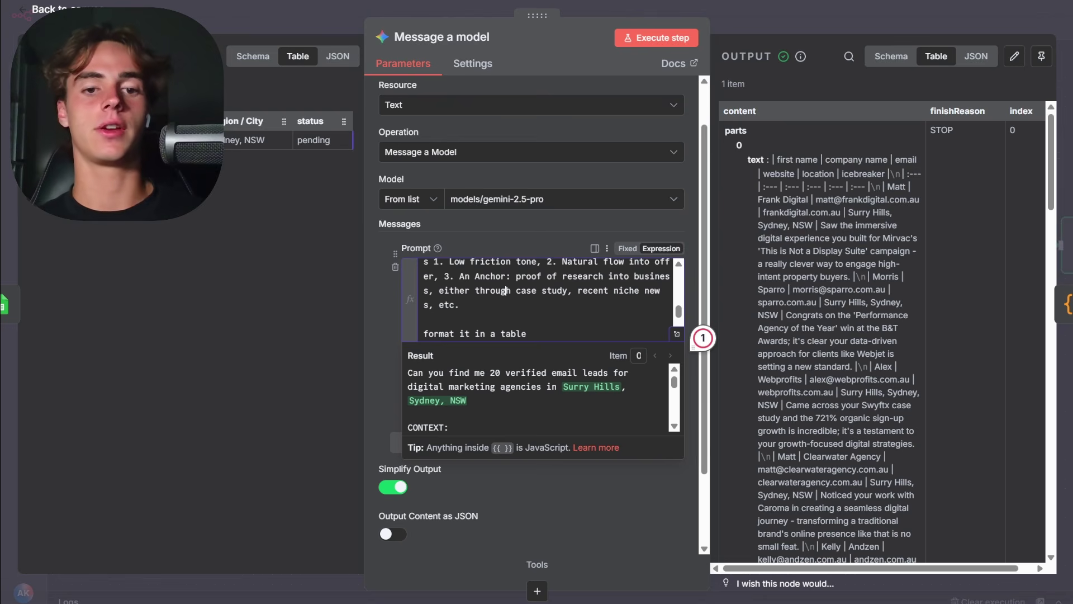
pyautogui.click(424, 318)
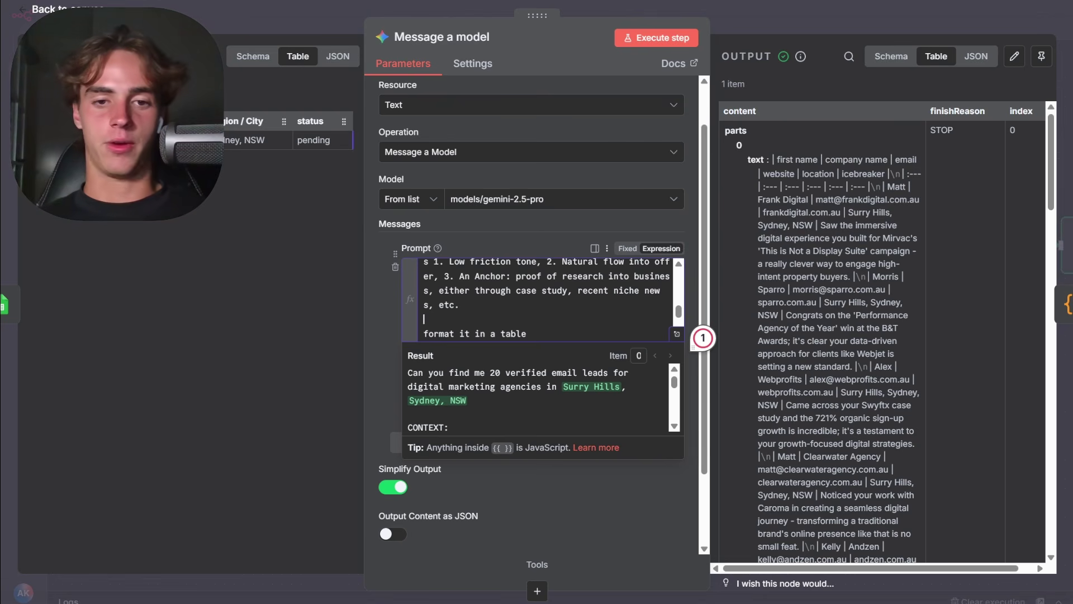
pyautogui.scroll(-2, 545, 299)
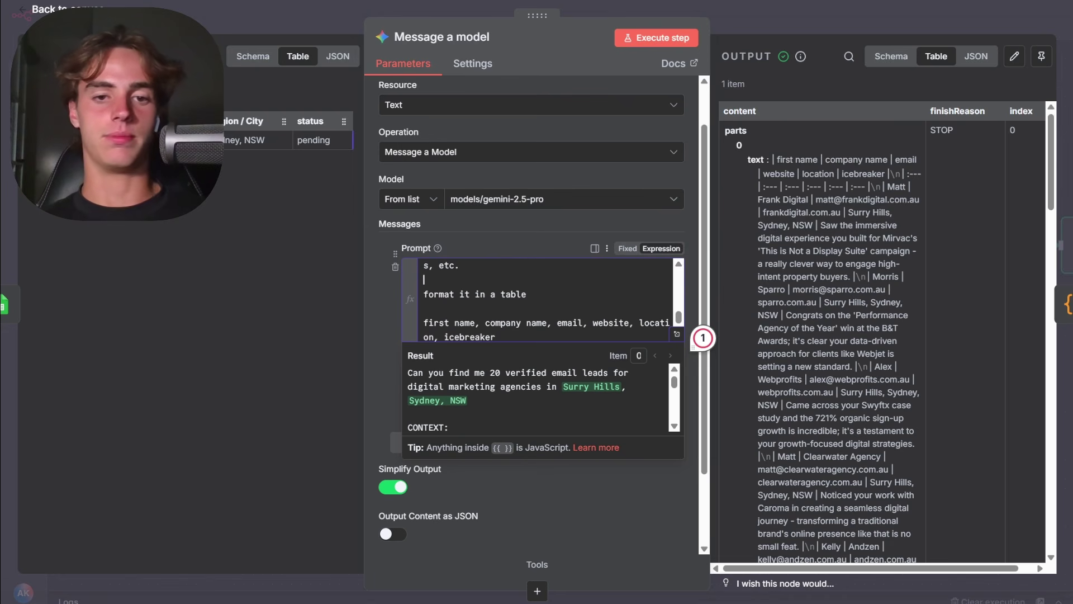
pyautogui.click(528, 294)
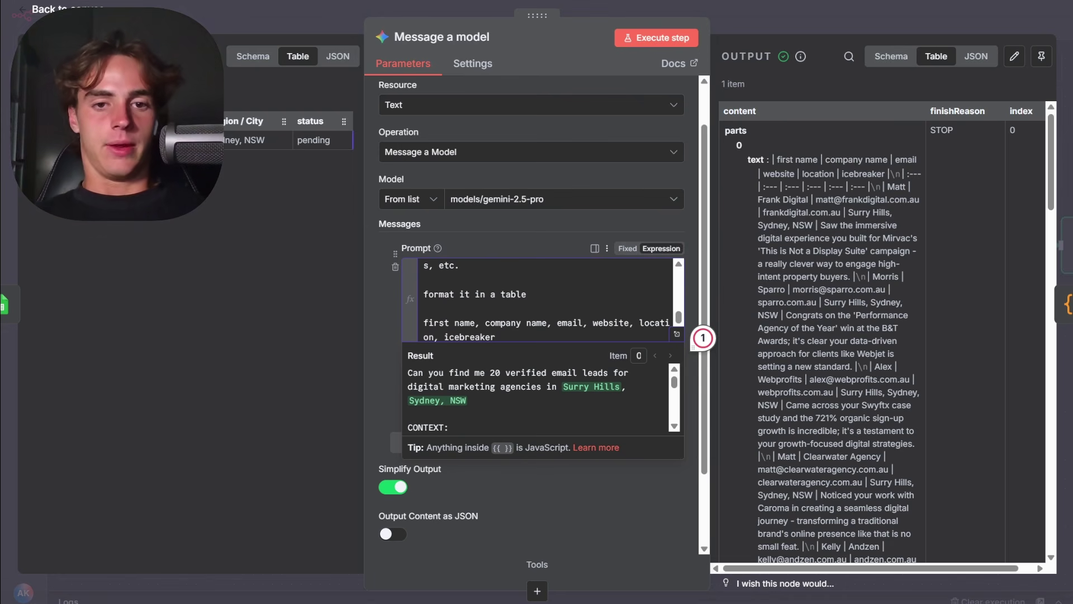
pyautogui.scroll(-1, 545, 299)
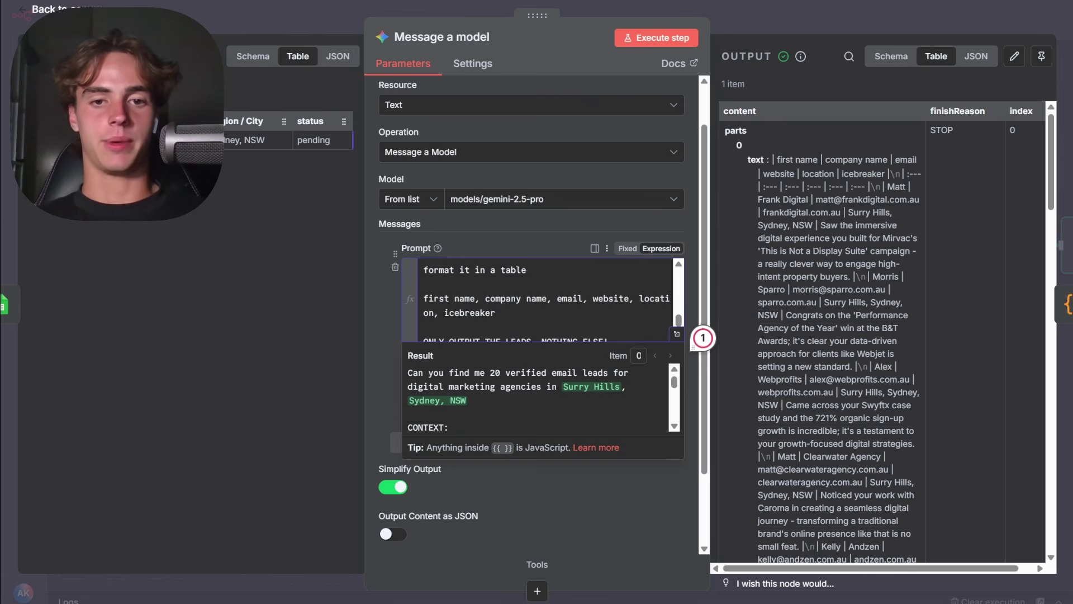
# Step: Examine the prompt's requested columns: first name, company name, email, website, location and icebreaker
pyautogui.moveTo(496, 313); pyautogui.dragTo(424, 298)
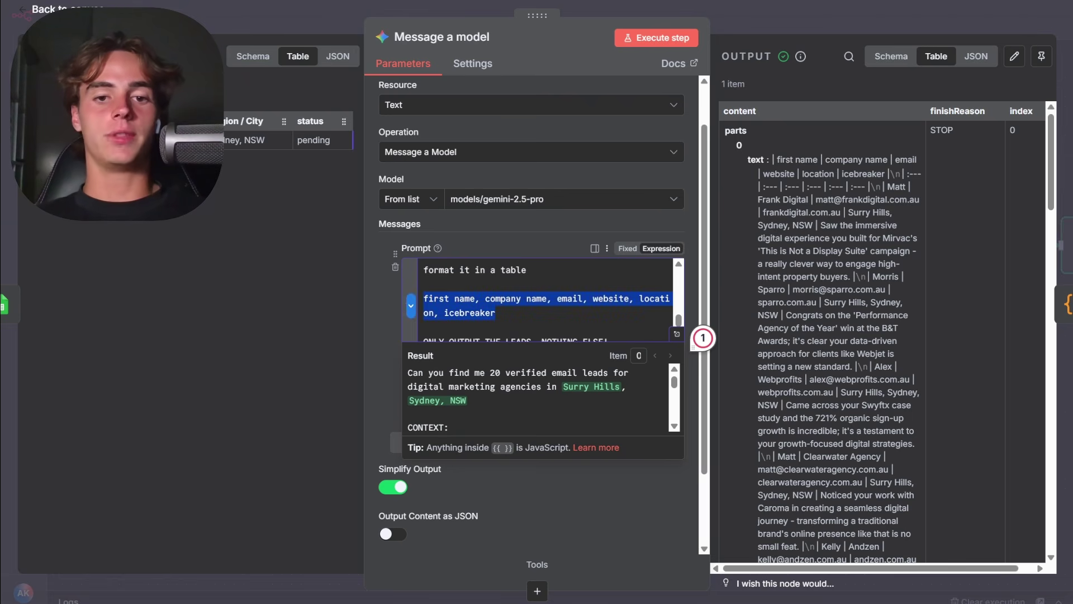
pyautogui.moveTo(496, 313); pyautogui.dragTo(423, 299)
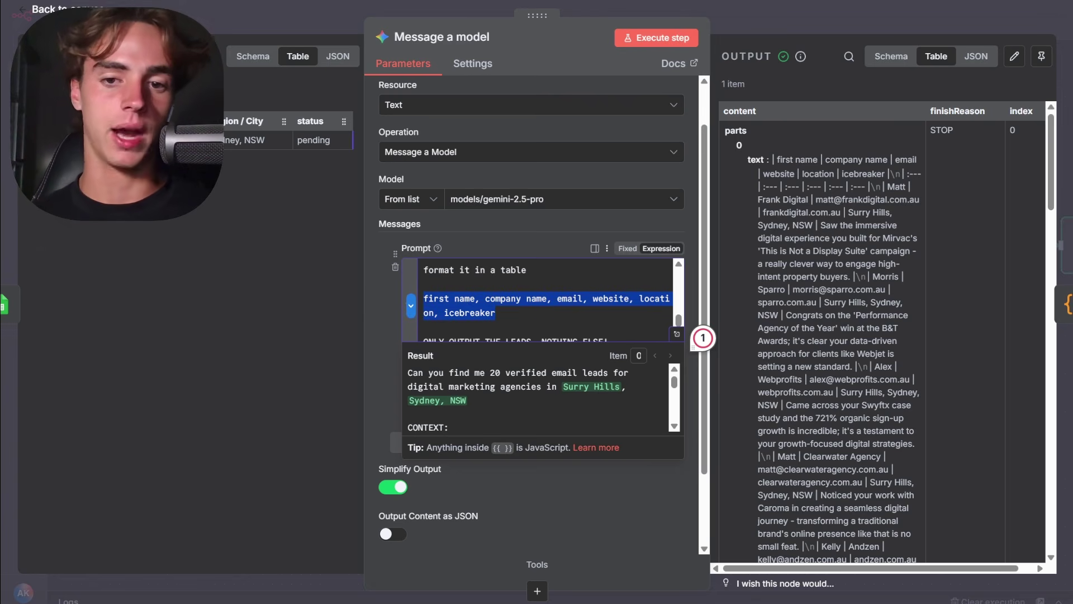
pyautogui.click(500, 314)
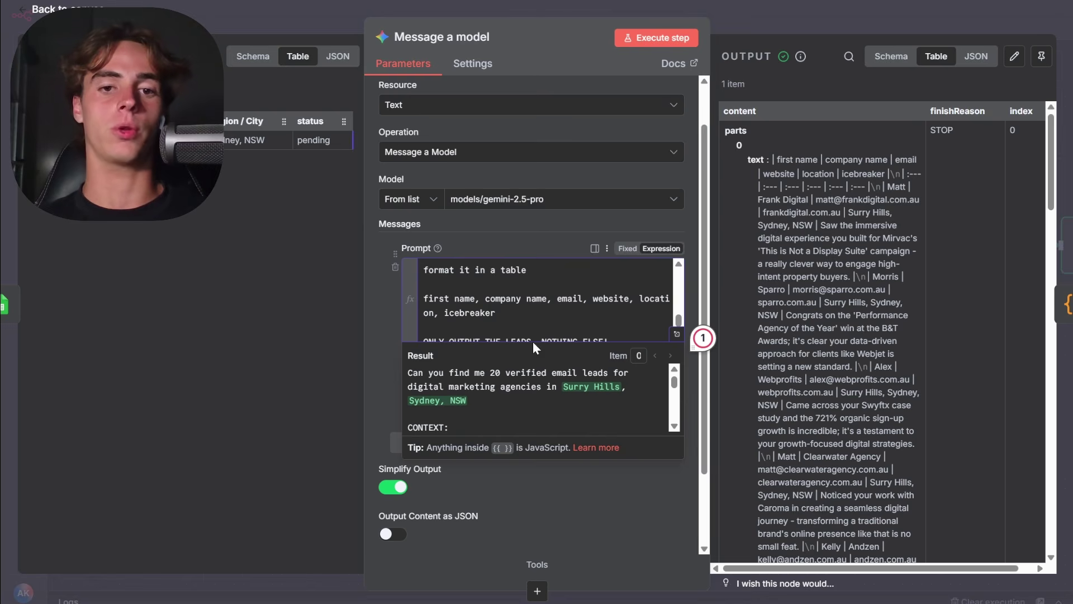
pyautogui.moveTo(496, 313); pyautogui.dragTo(420, 300)
pyautogui.click(465, 299)
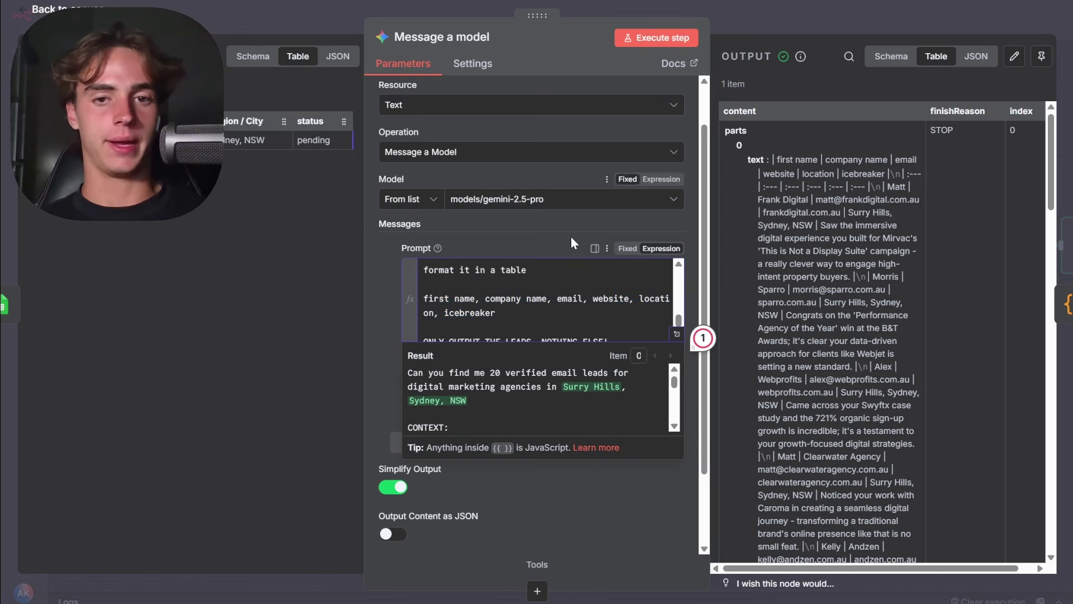
pyautogui.tripleClick(496, 313)
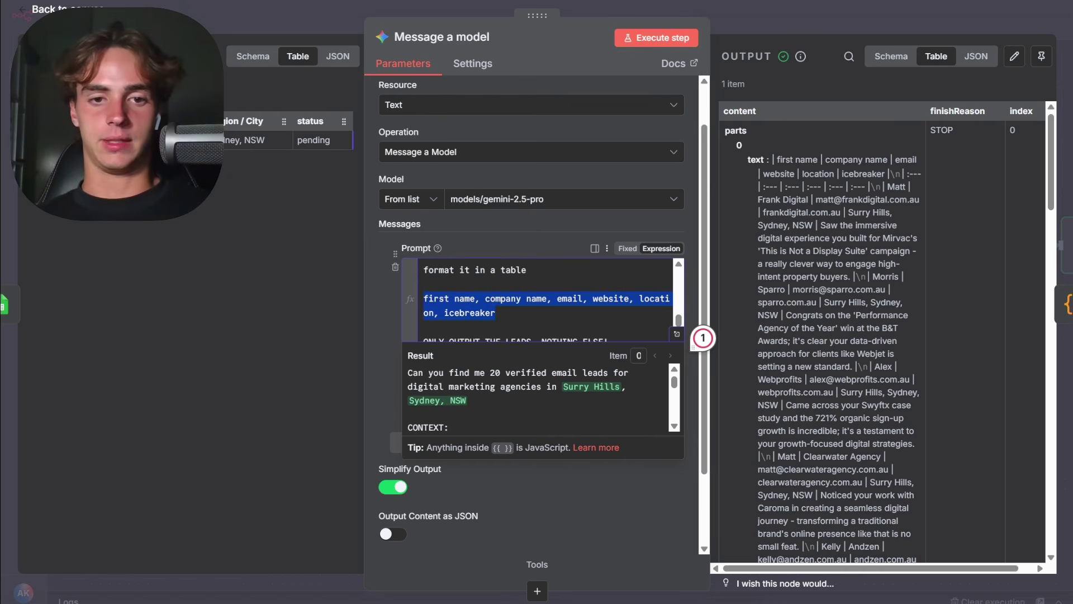
pyautogui.click(465, 299)
pyautogui.moveTo(496, 313); pyautogui.dragTo(418, 313)
pyautogui.click(459, 299)
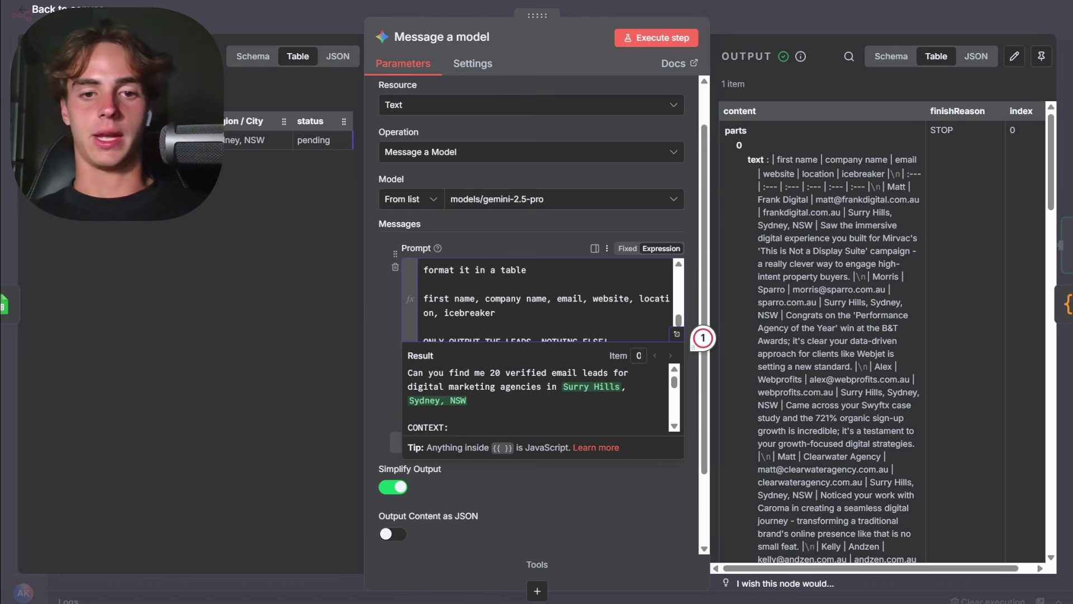
pyautogui.moveTo(495, 313); pyautogui.dragTo(480, 313)
pyautogui.click(475, 313)
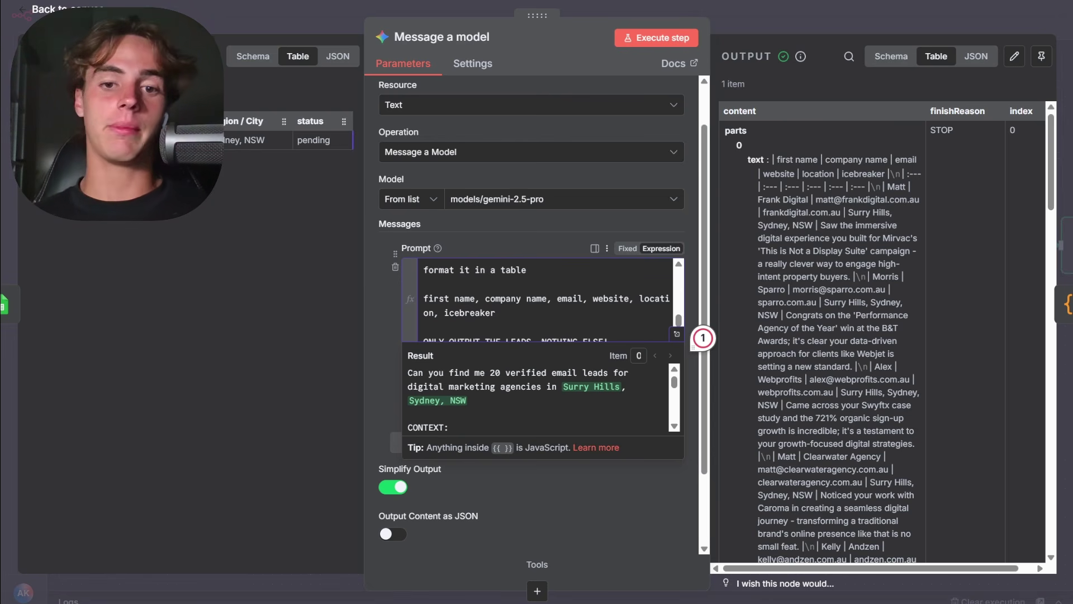
pyautogui.hotkey('shift', 'Home')
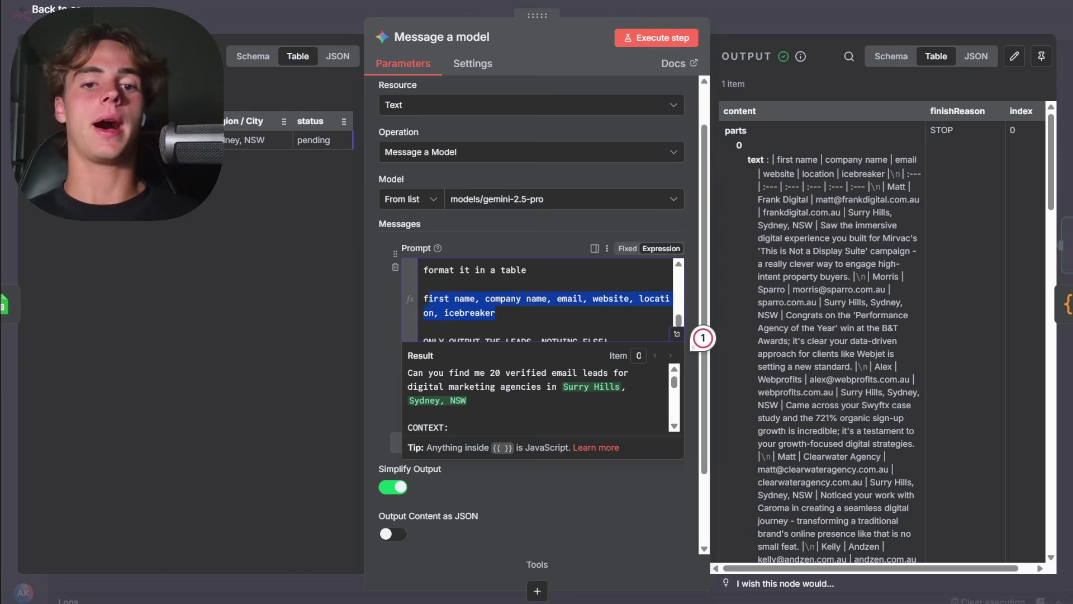
pyautogui.click(470, 313)
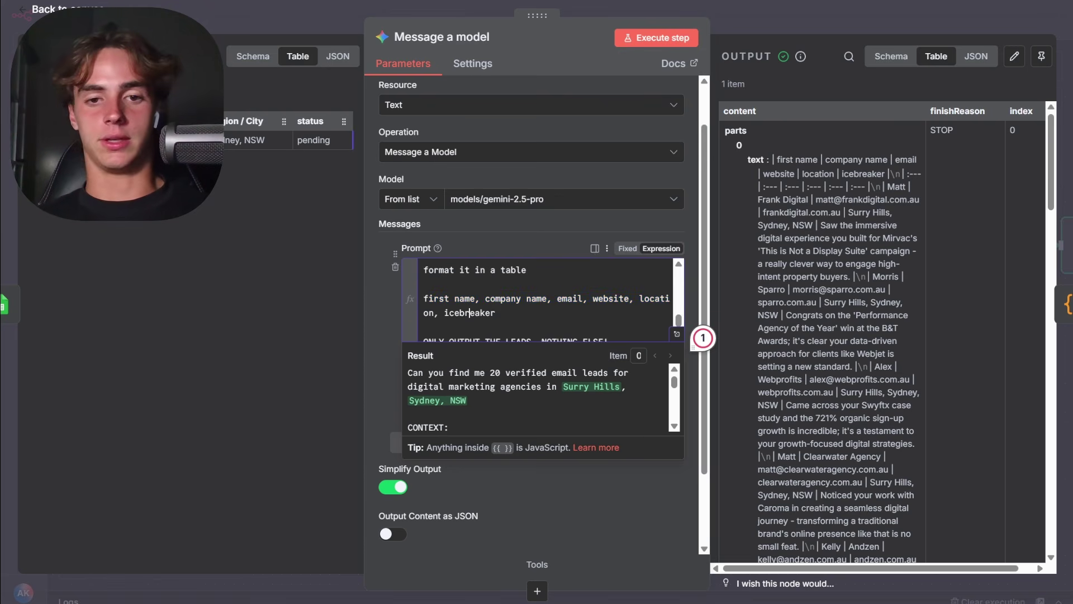
# Step: Examine the prompt's closing rule to output only the leads, and leave the prompt editor
pyautogui.scroll(-1, 537, 300)
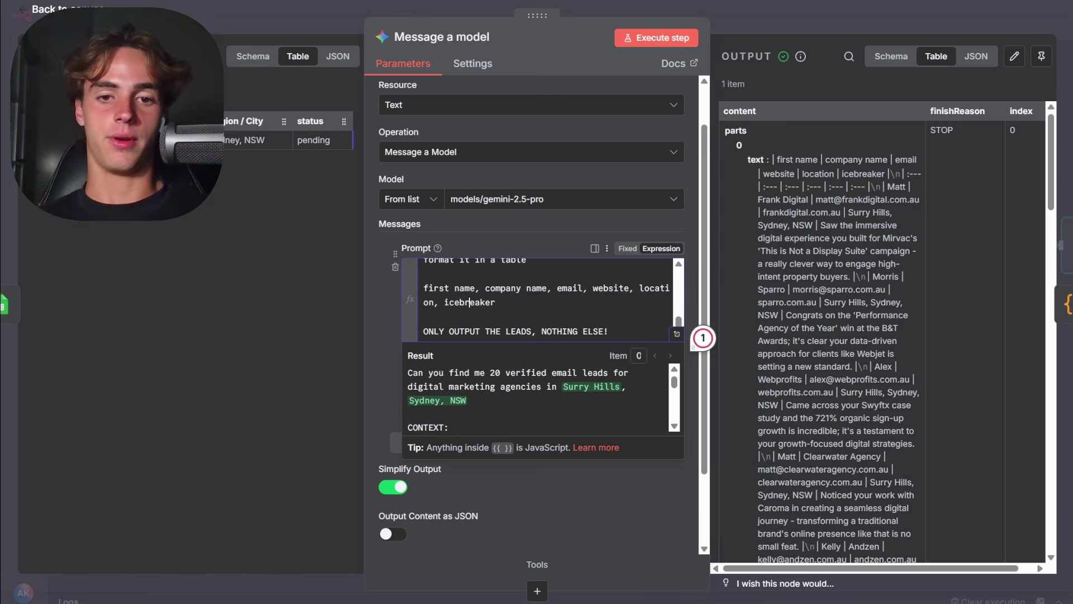
pyautogui.moveTo(610, 331); pyautogui.dragTo(423, 332)
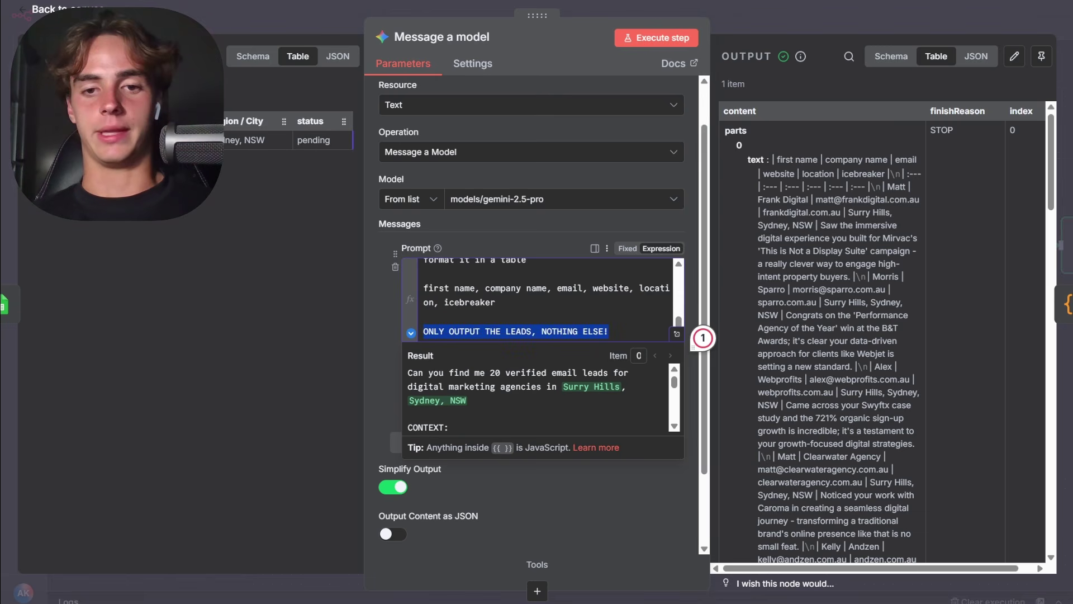
pyautogui.click(594, 331)
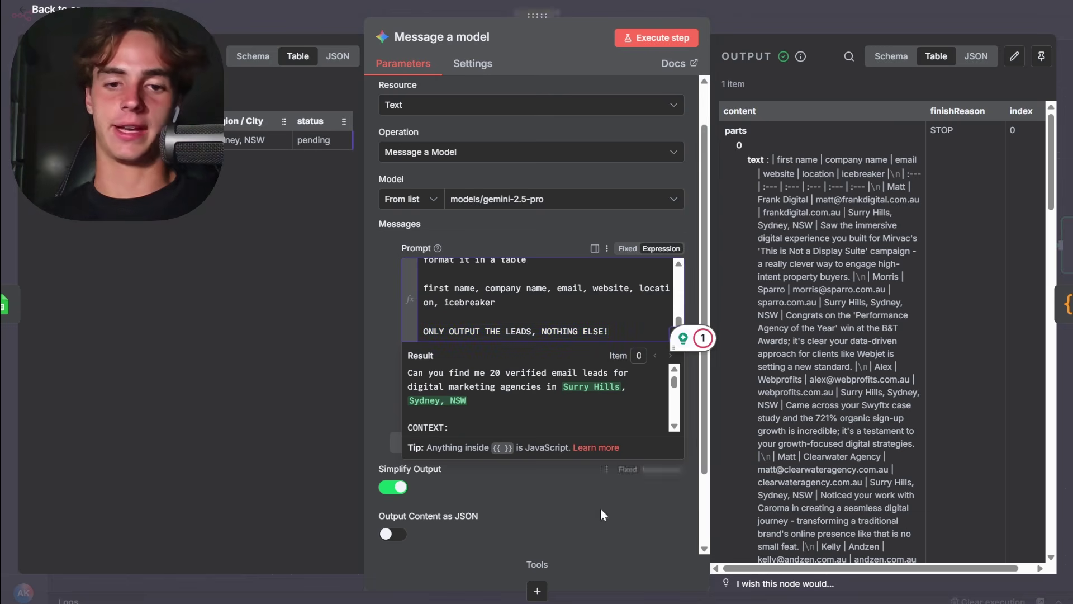
pyautogui.click(467, 576)
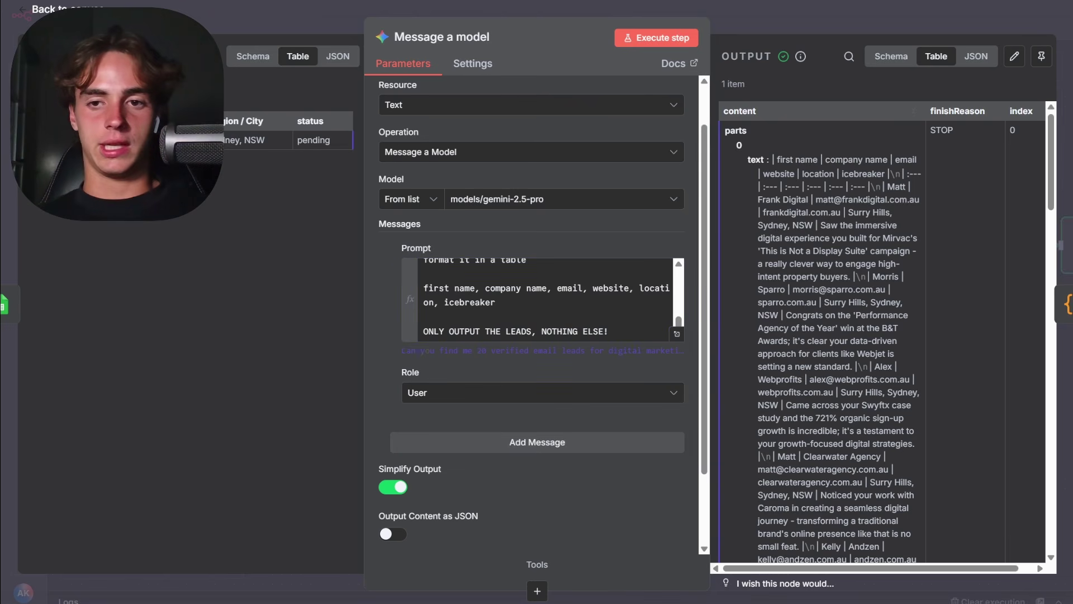
# Step: Review the Message a model node's generated lead text from start to end, and return to the canvas
pyautogui.scroll(-15, 839, 341)
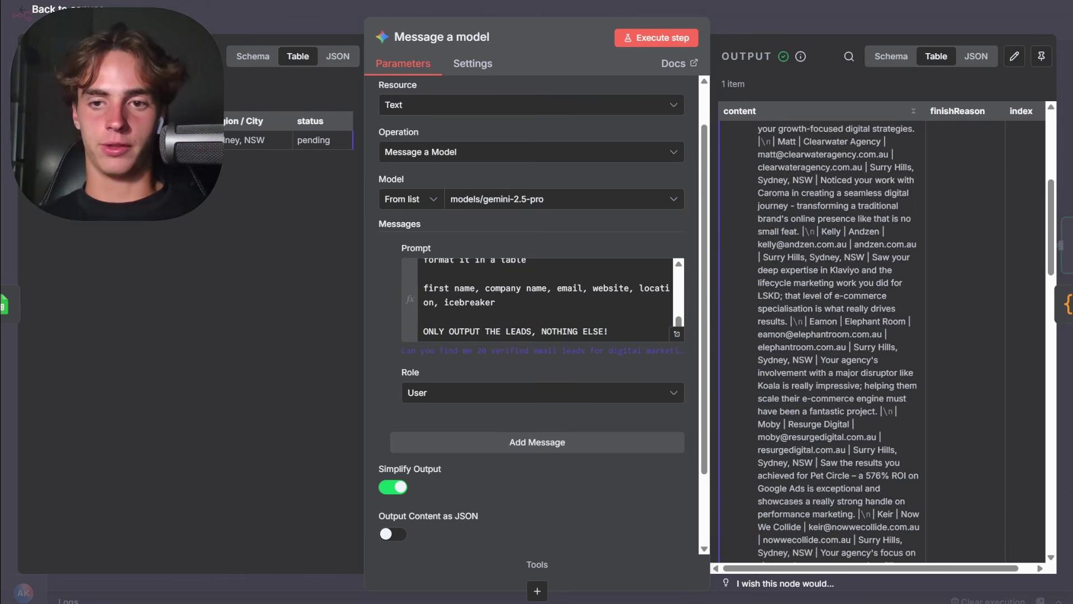
pyautogui.scroll(-5, 856, 330)
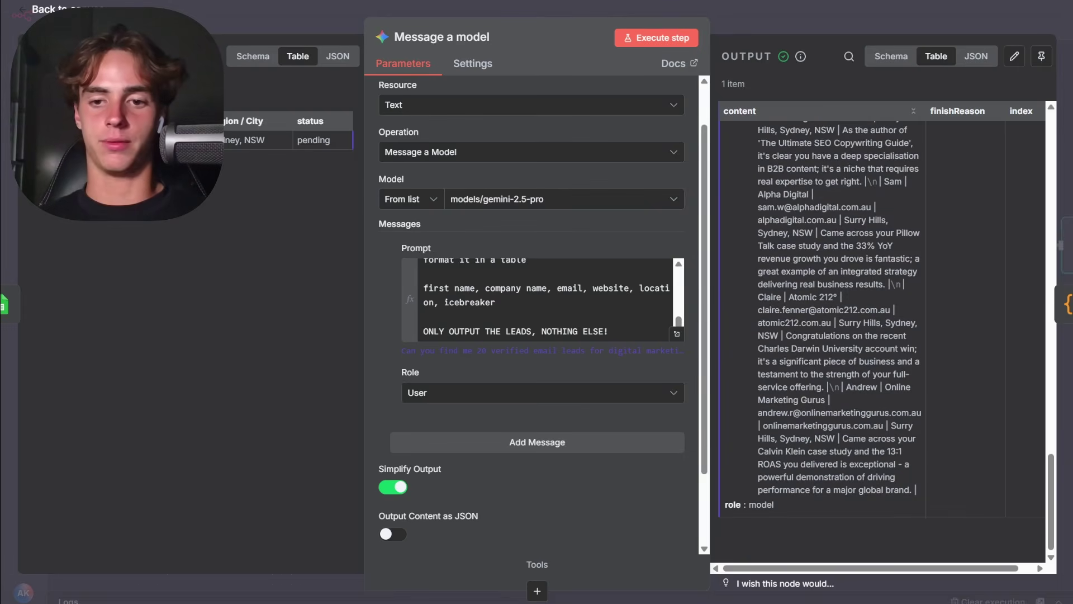
pyautogui.scroll(5, 857, 330)
pyautogui.scroll(15, 857, 329)
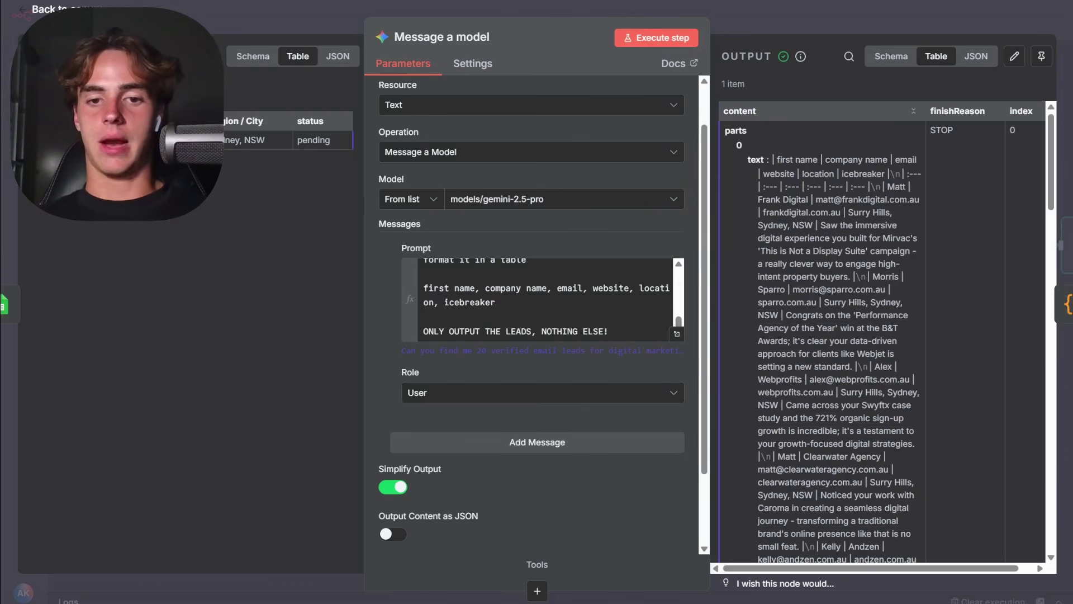
pyautogui.scroll(-20, 856, 330)
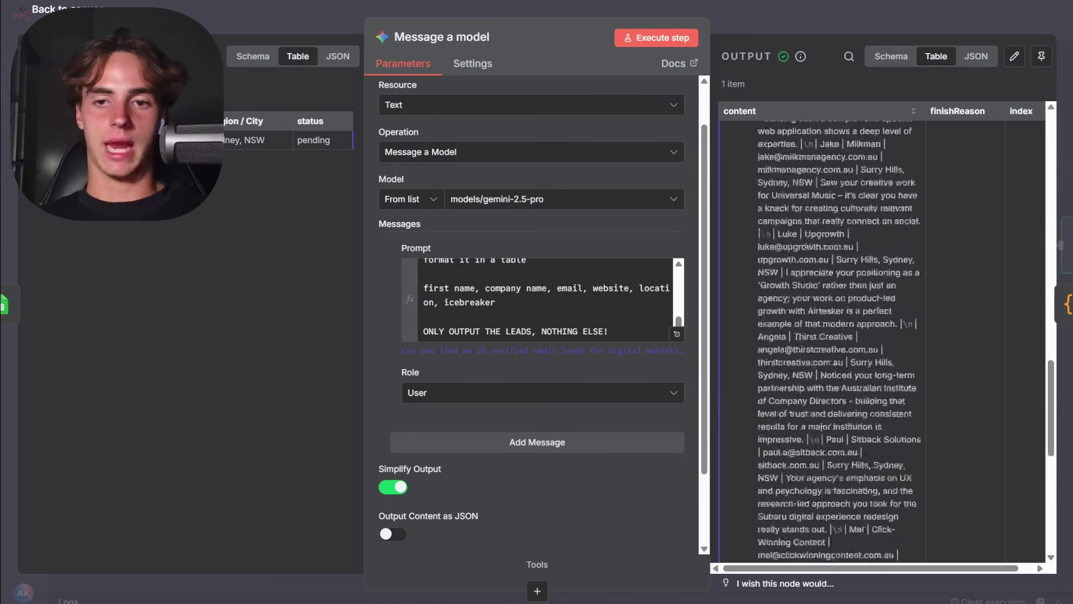
pyautogui.click(781, 23)
# Step: Open the Code in JavaScript node and read through its script that parses the lead table into items
pyautogui.click(688, 269)
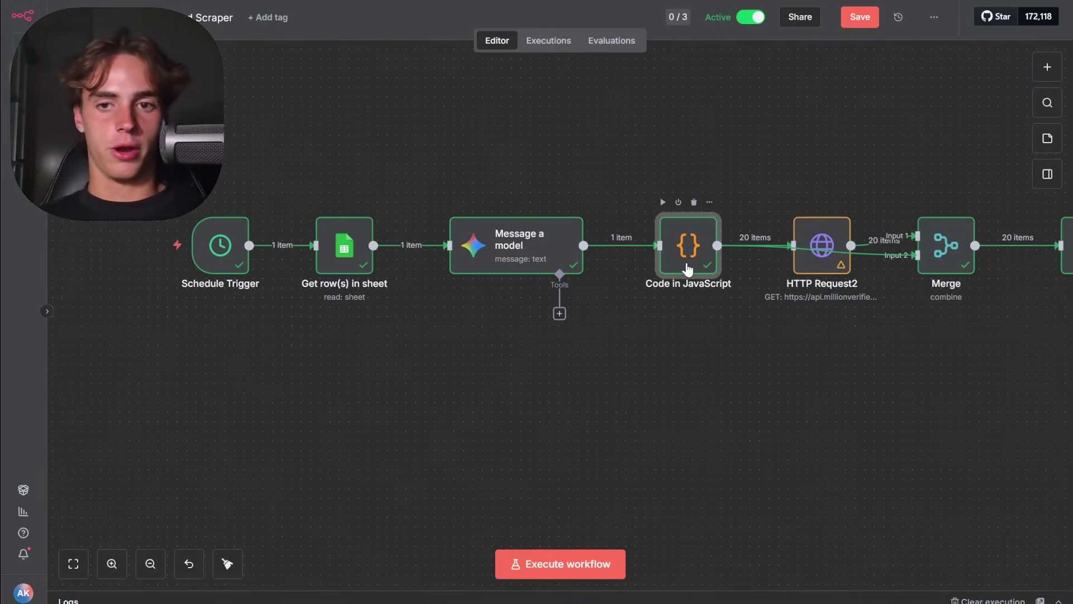
pyautogui.doubleClick(688, 269)
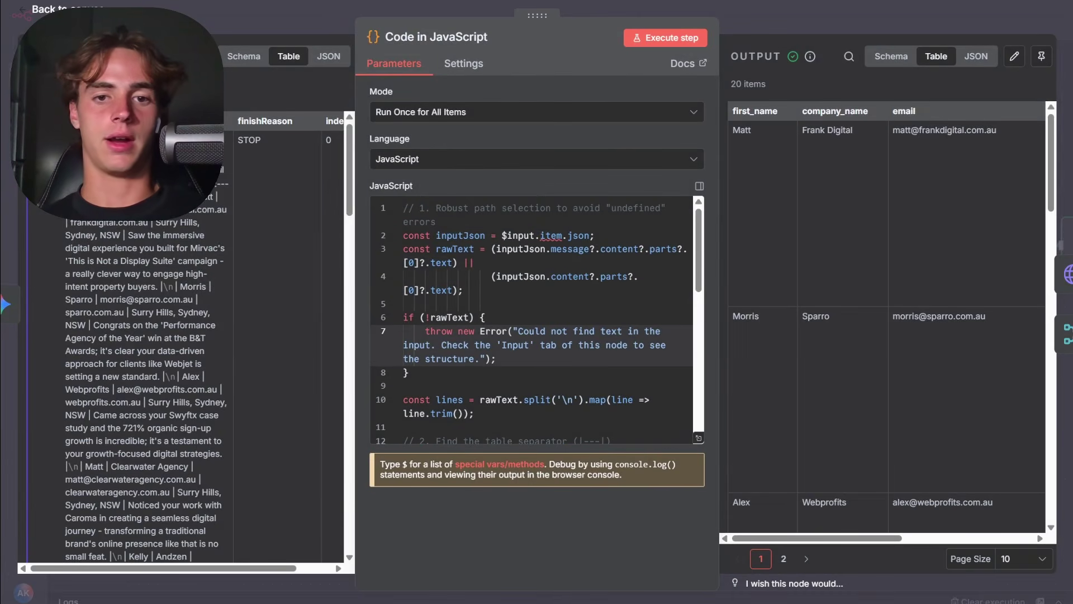
pyautogui.scroll(-1, 536, 319)
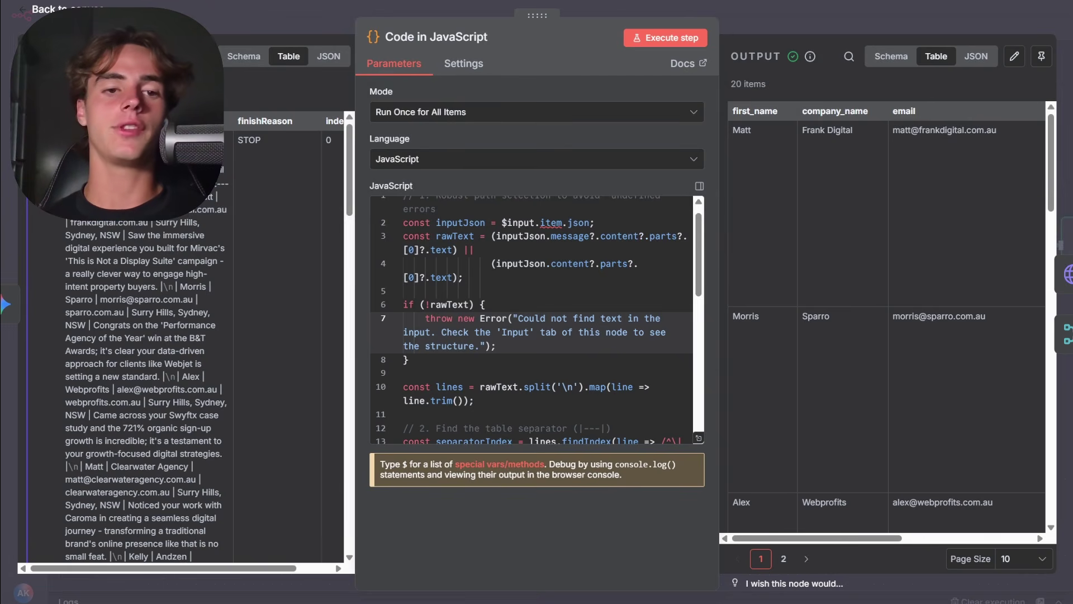
pyautogui.scroll(-3, 531, 319)
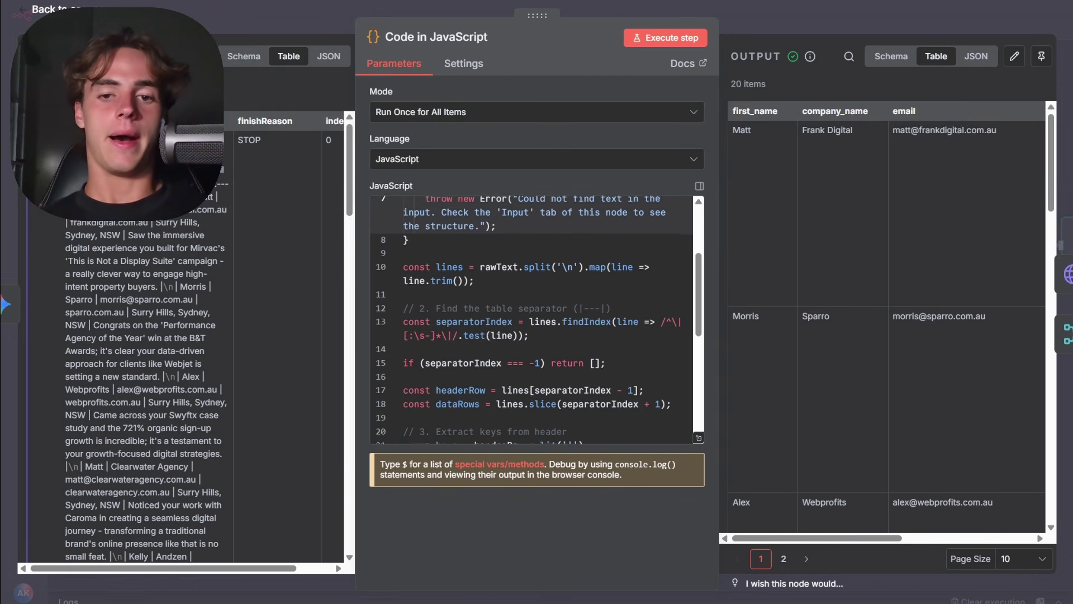
pyautogui.scroll(-2, 531, 319)
pyautogui.scroll(-5, 537, 319)
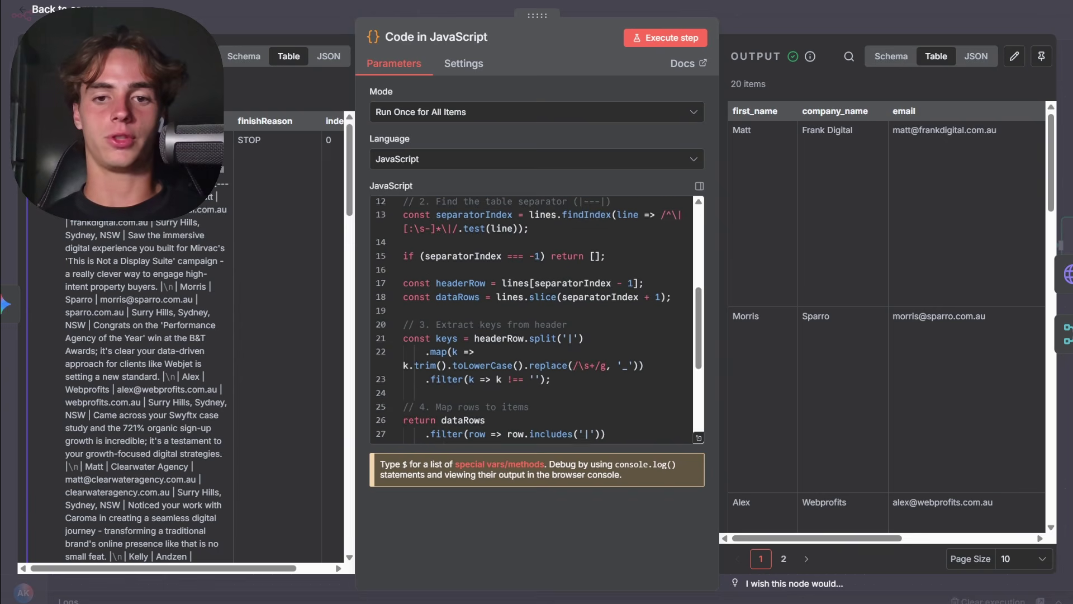
pyautogui.scroll(-4, 537, 319)
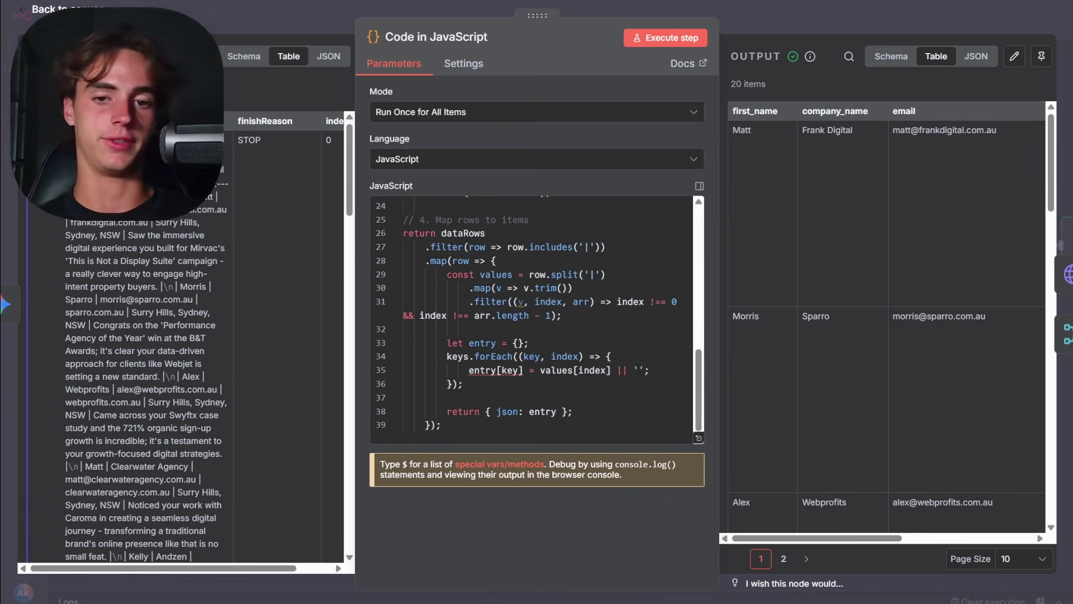
pyautogui.scroll(6, 536, 318)
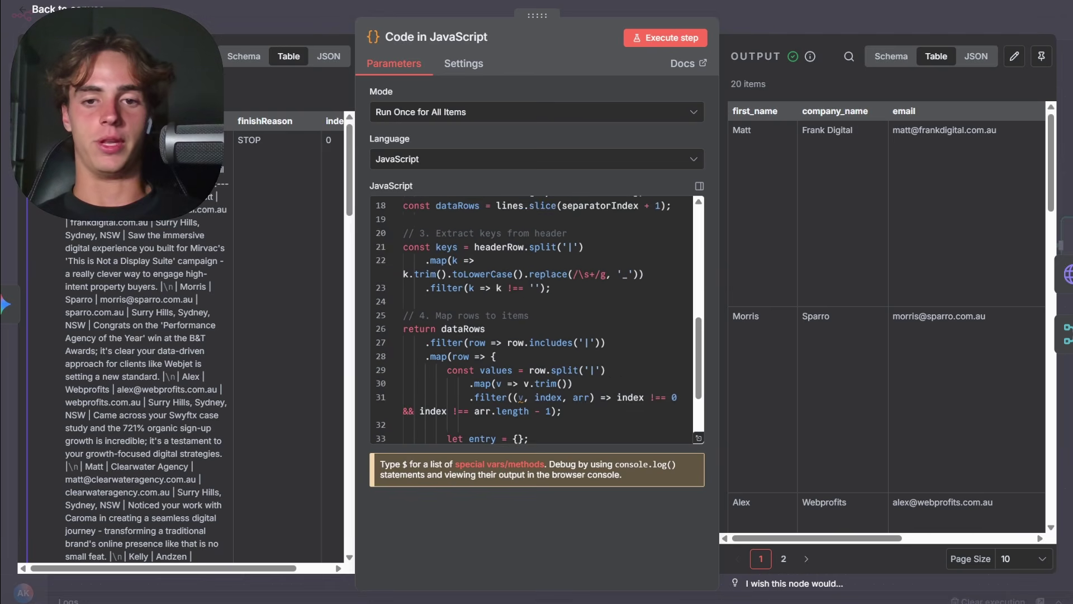
pyautogui.scroll(5, 537, 319)
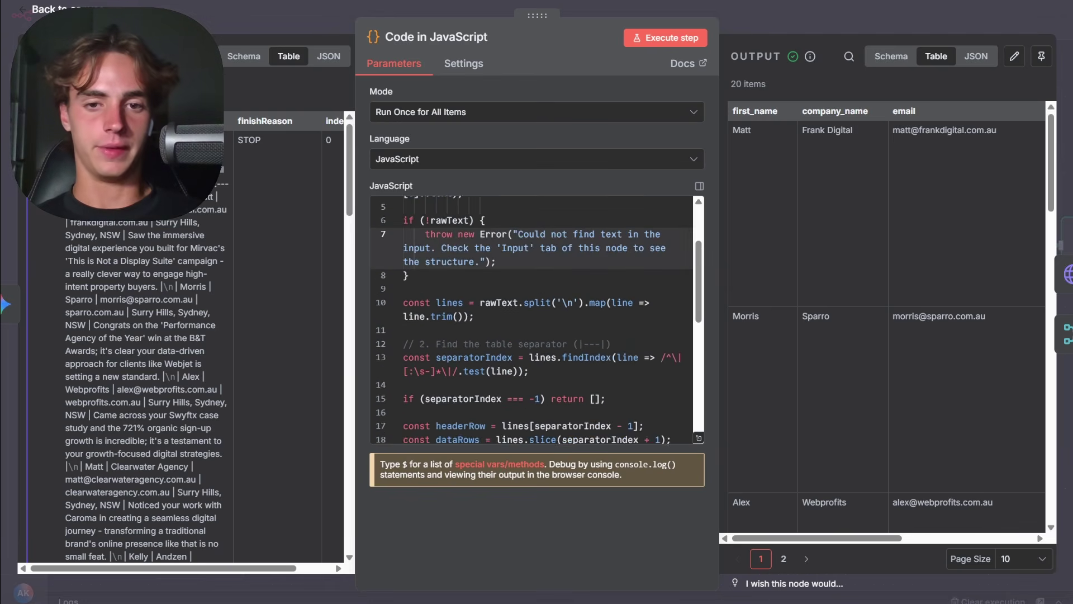
pyautogui.scroll(3, 537, 319)
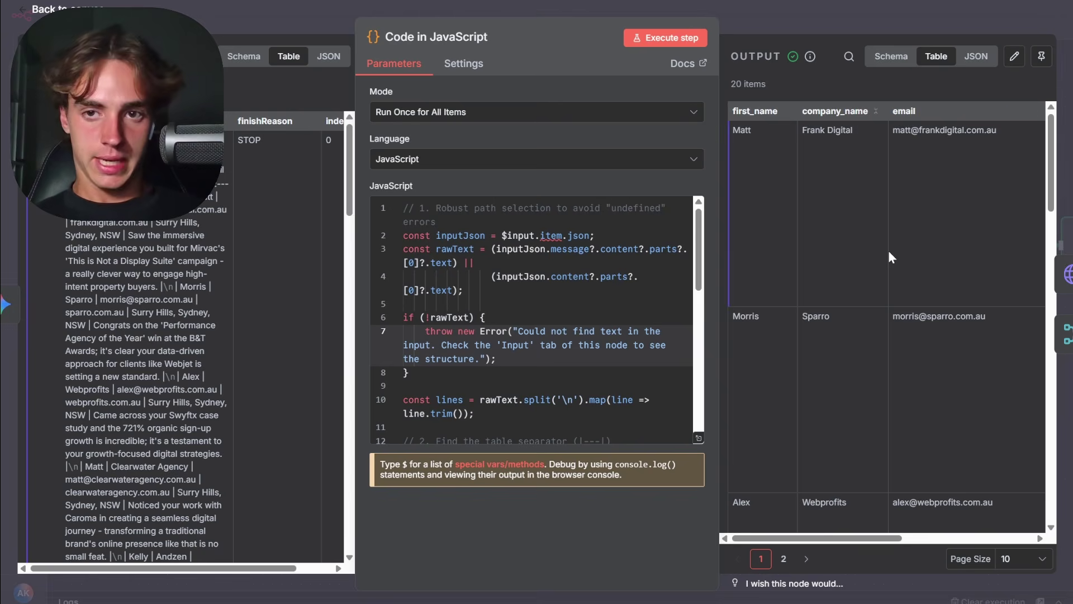
# Step: Inspect the Code node's output columns from first_name across to icebreaker
pyautogui.hscroll(4, 892, 257)
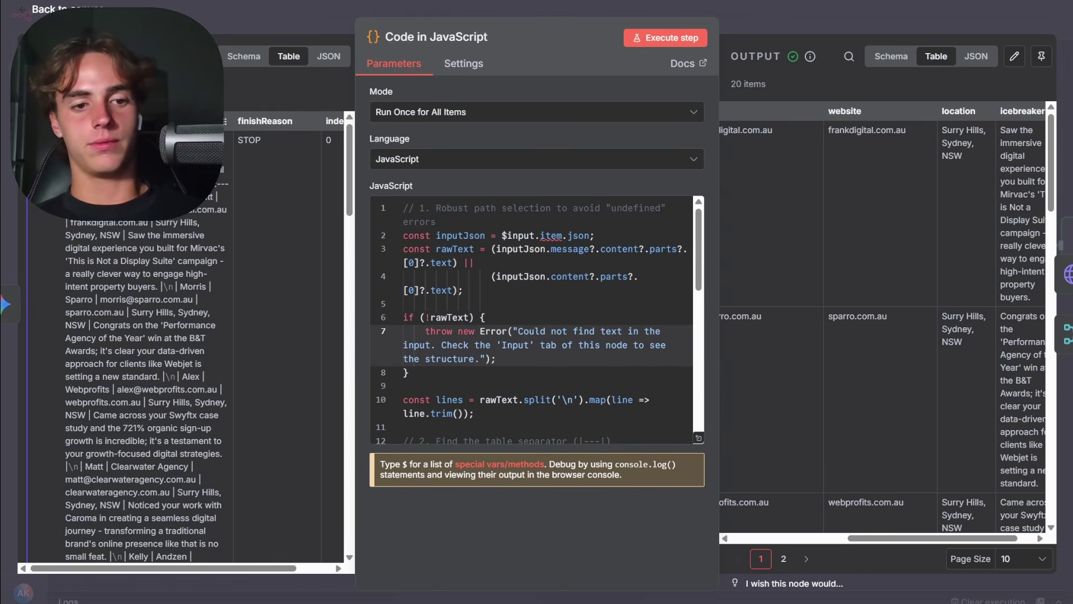
pyautogui.hscroll(-2, 935, 386)
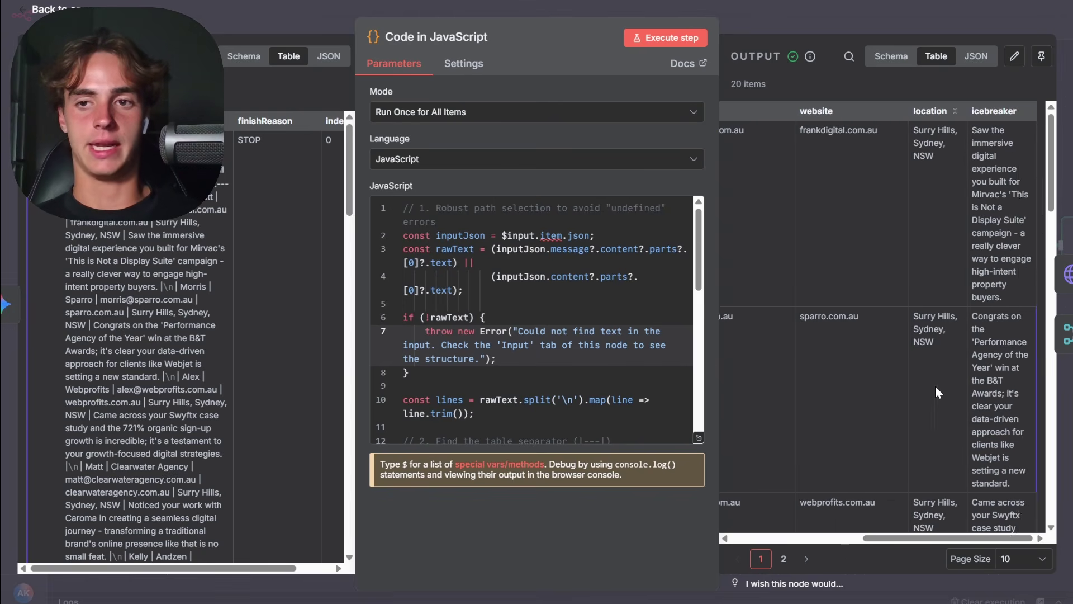
pyautogui.hscroll(-3, 936, 387)
pyautogui.hscroll(-2, 808, 168)
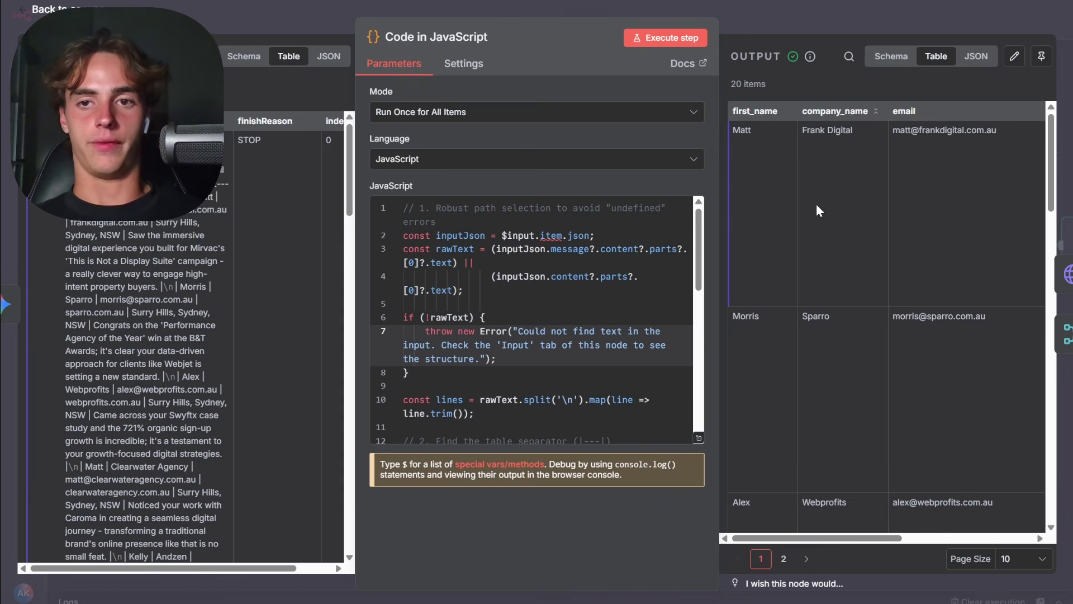
pyautogui.hscroll(5, 920, 120)
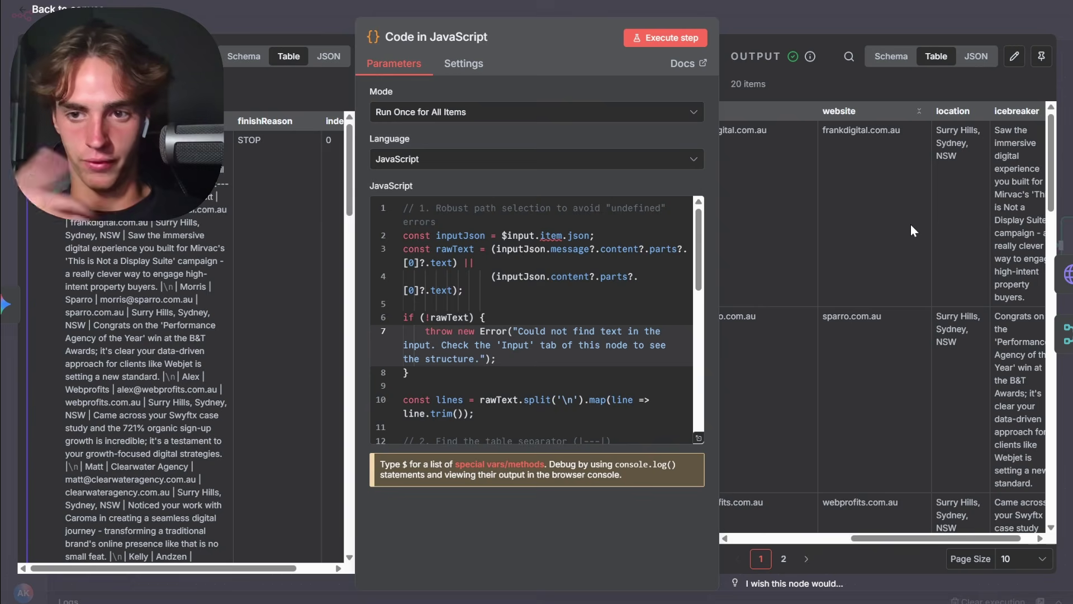
pyautogui.hscroll(1, 912, 225)
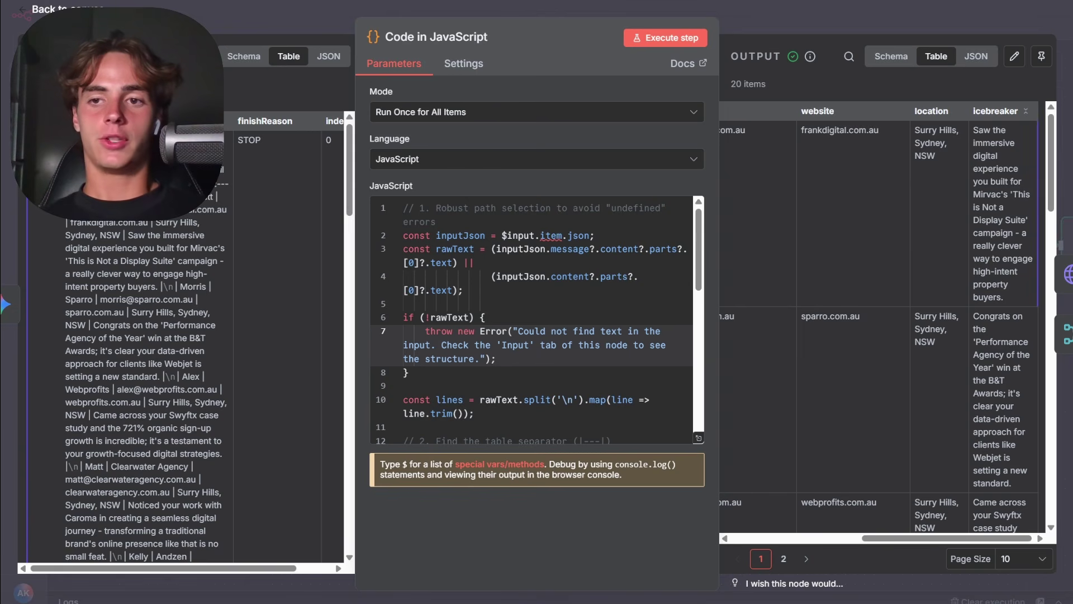
# Step: Review the icebreakers of further leads in the Code node's output table, and return to the canvas
pyautogui.scroll(-2, 997, 220)
pyautogui.scroll(-1, 887, 327)
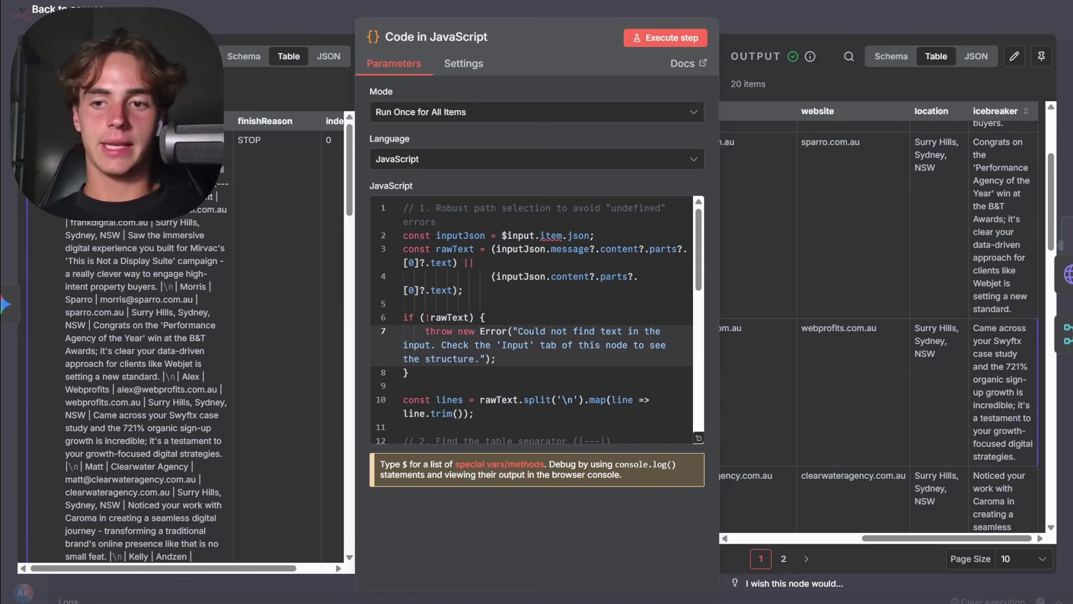
pyautogui.scroll(-3, 887, 325)
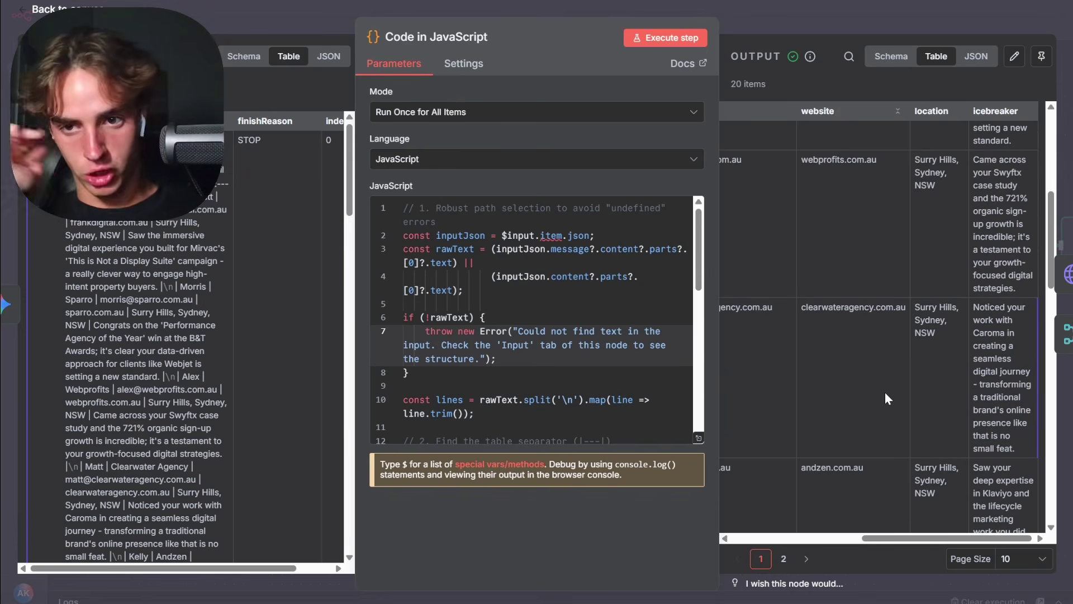
pyautogui.scroll(-1, 885, 391)
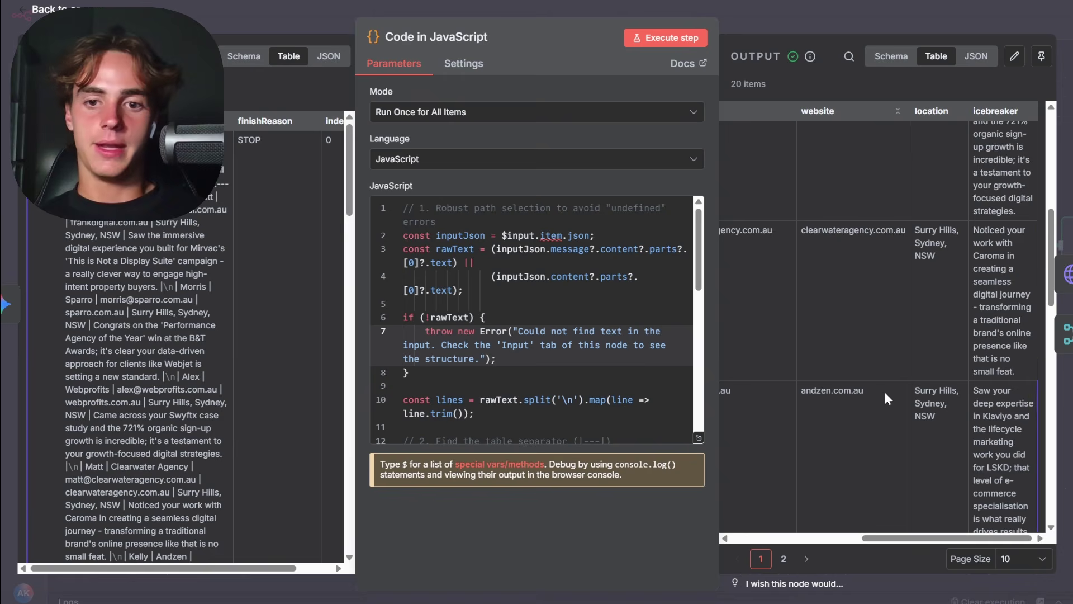
pyautogui.click(847, 17)
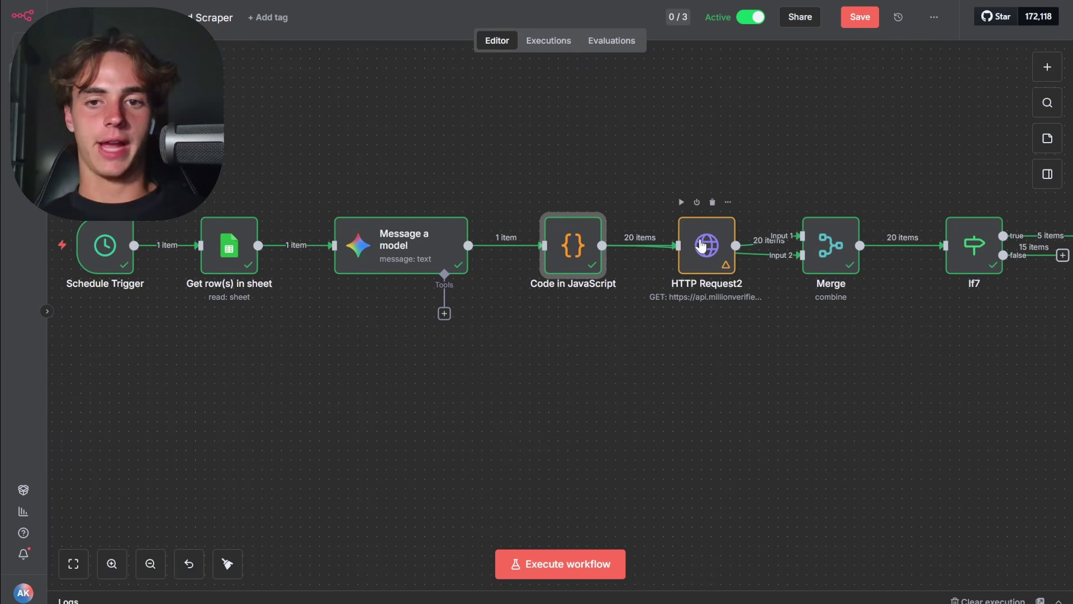
# Step: Open the HTTP Request2 node and review its MillionVerifier URL, GET method and the email and api query parameters
pyautogui.click(702, 245)
pyautogui.doubleClick(702, 245)
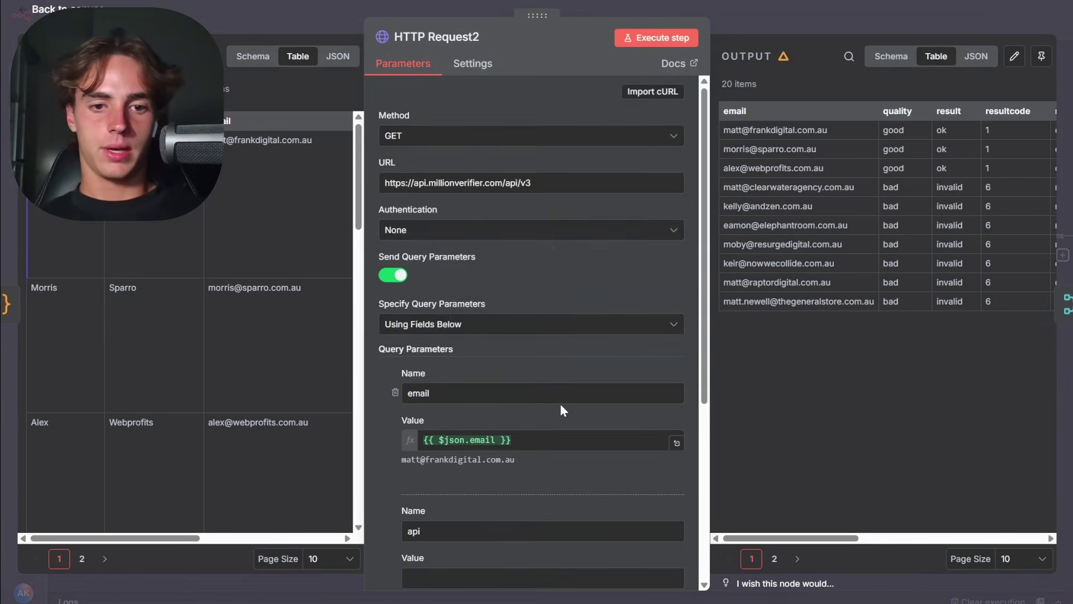
pyautogui.scroll(-1, 561, 404)
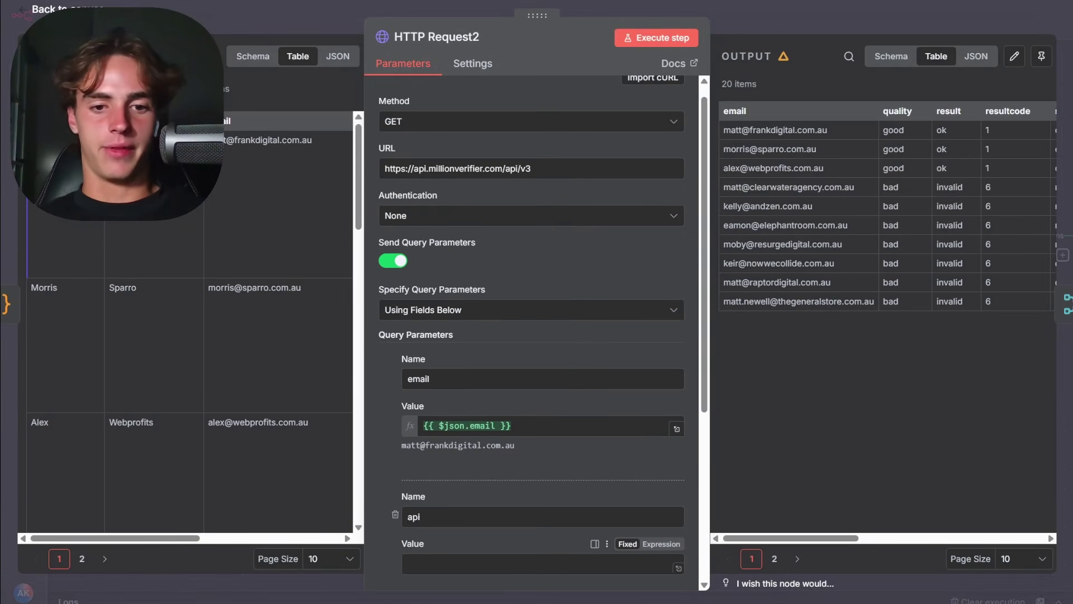
pyautogui.scroll(-1, 542, 333)
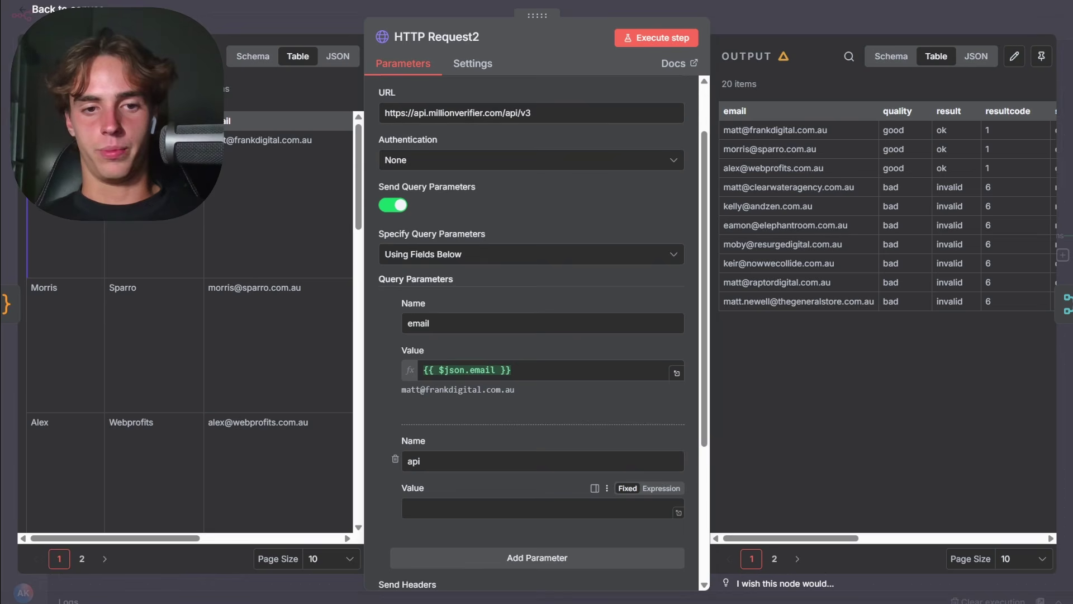
pyautogui.scroll(1, 557, 485)
pyautogui.moveTo(532, 183); pyautogui.dragTo(394, 206)
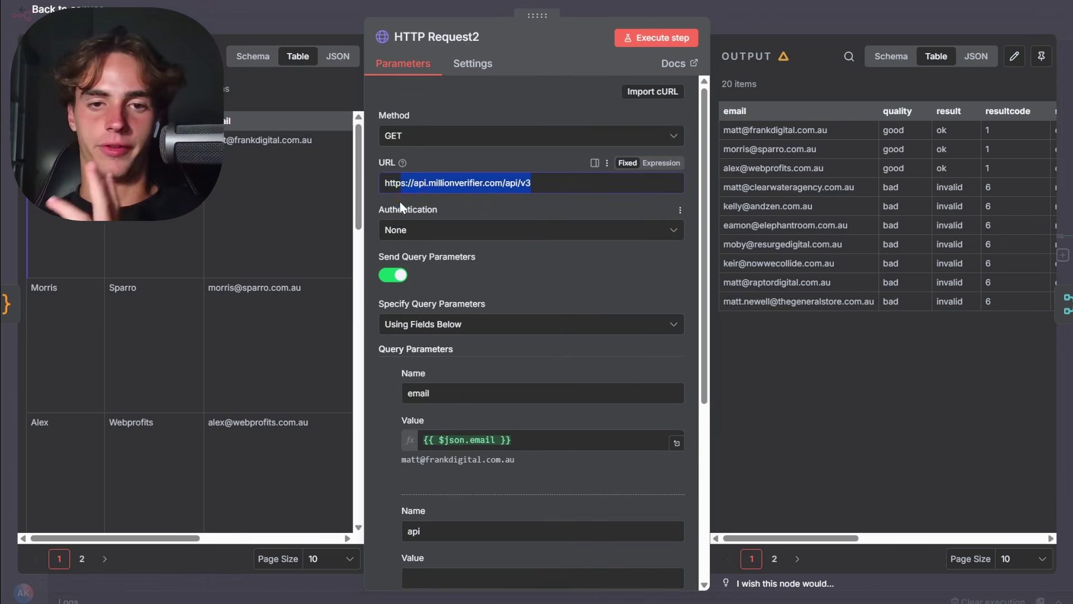
pyautogui.moveTo(468, 196); pyautogui.dragTo(381, 231)
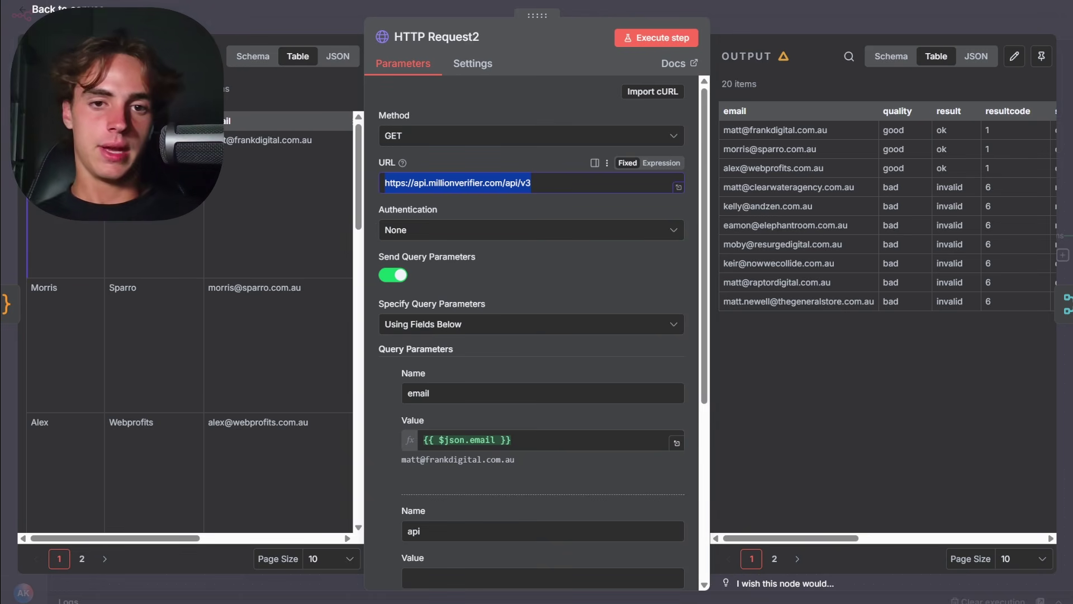
pyautogui.click(524, 179)
pyautogui.scroll(-2, 550, 252)
pyautogui.scroll(1, 550, 253)
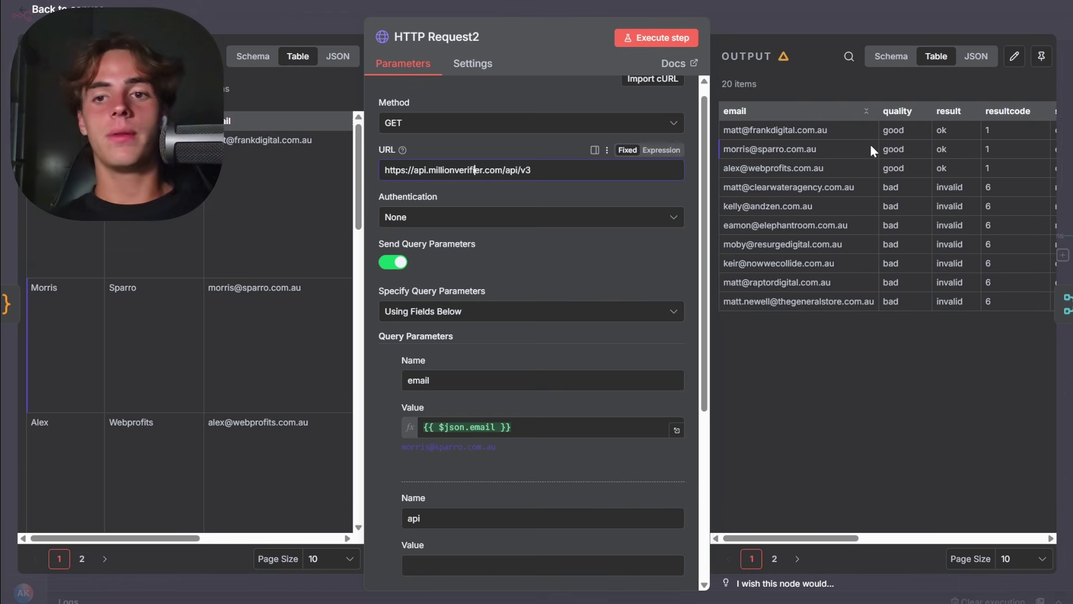
# Step: Check the second page of email verification results and the request's settings down to Options, and return to the canvas
pyautogui.click(774, 560)
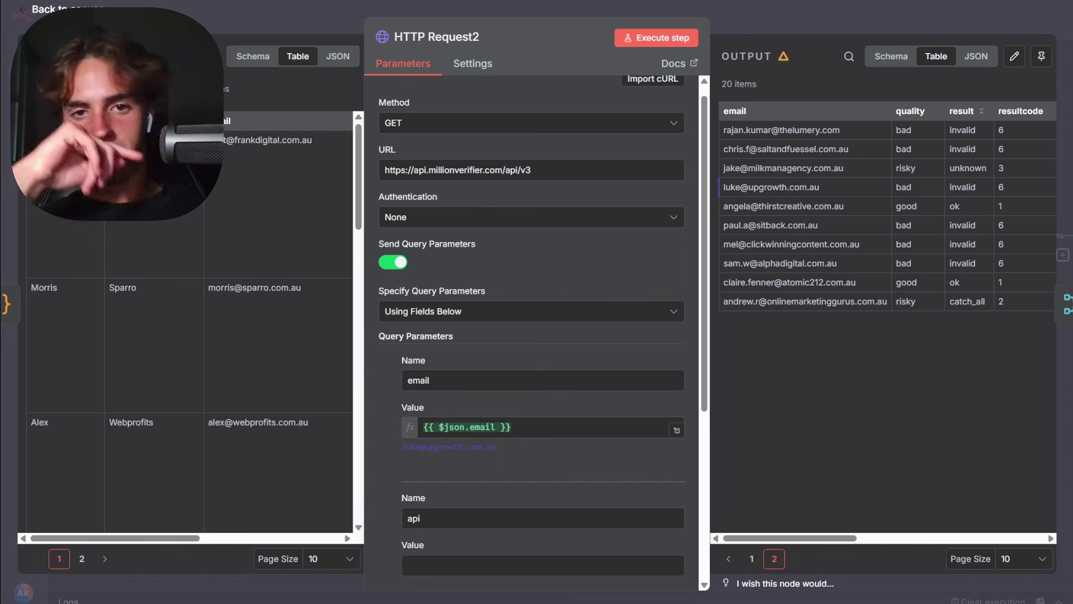
pyautogui.scroll(-5, 600, 280)
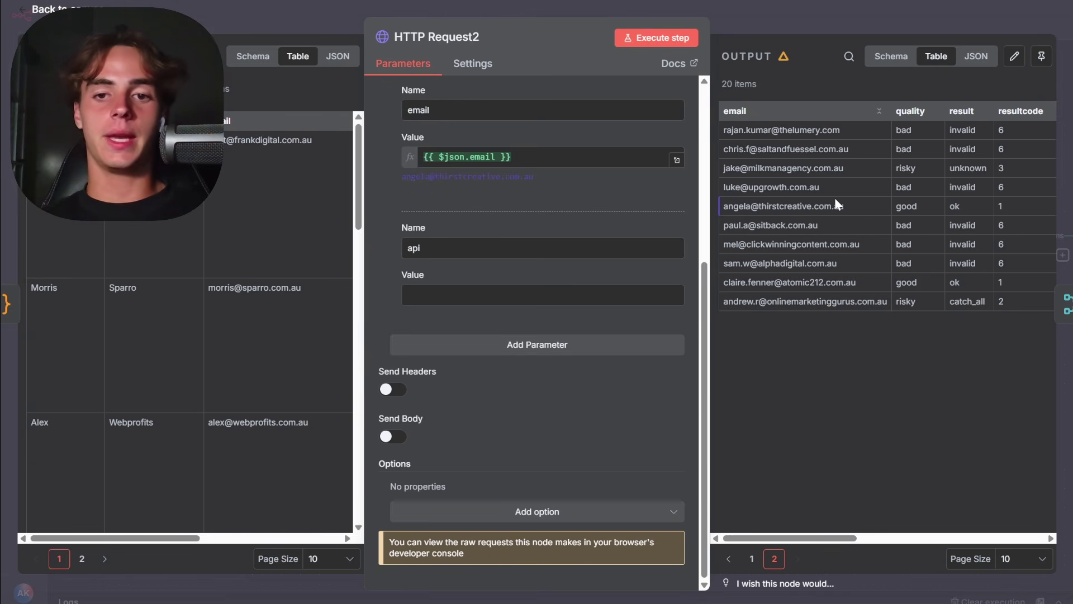
pyautogui.scroll(5, 608, 194)
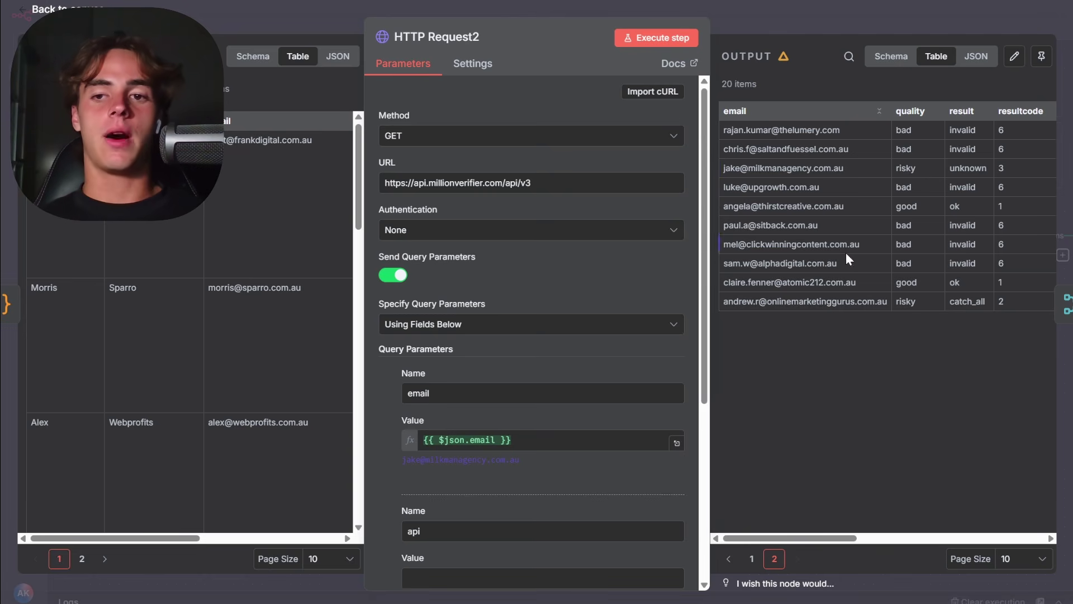
pyautogui.scroll(-5, 552, 338)
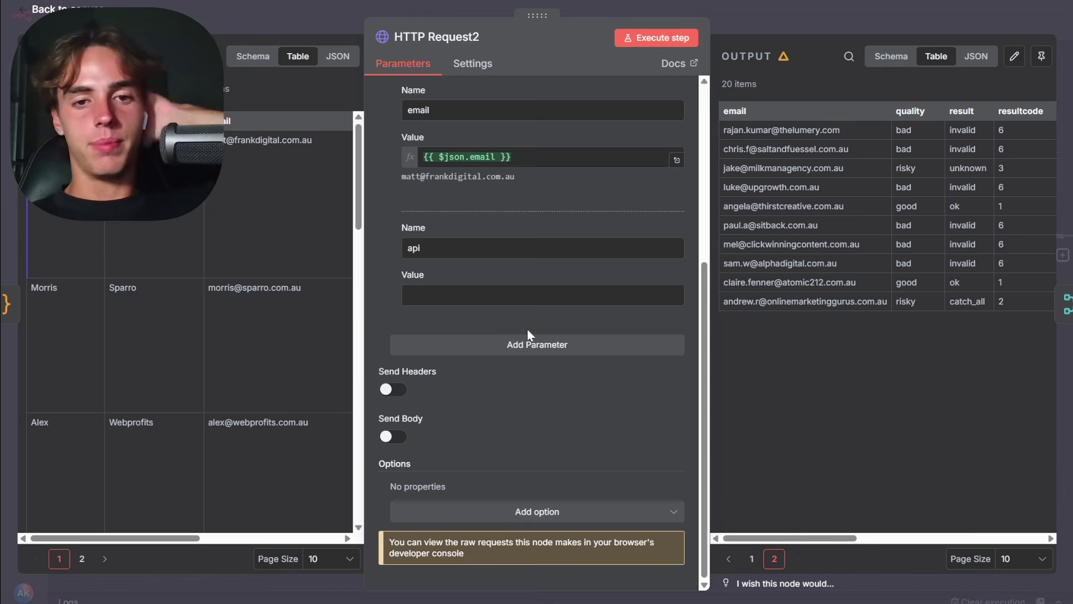
pyautogui.scroll(5, 528, 329)
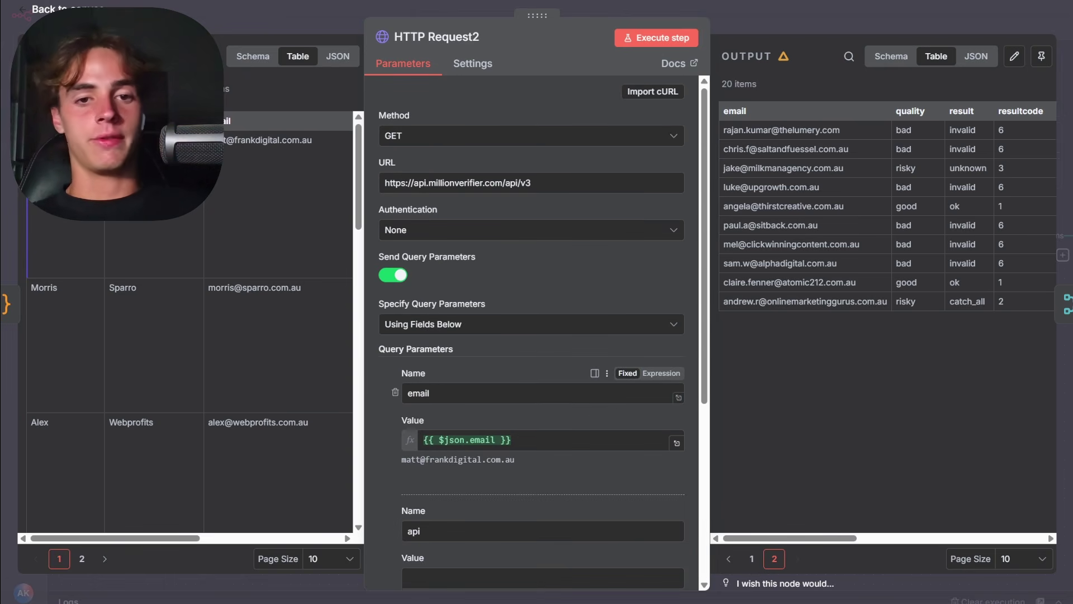
pyautogui.scroll(-5, 518, 404)
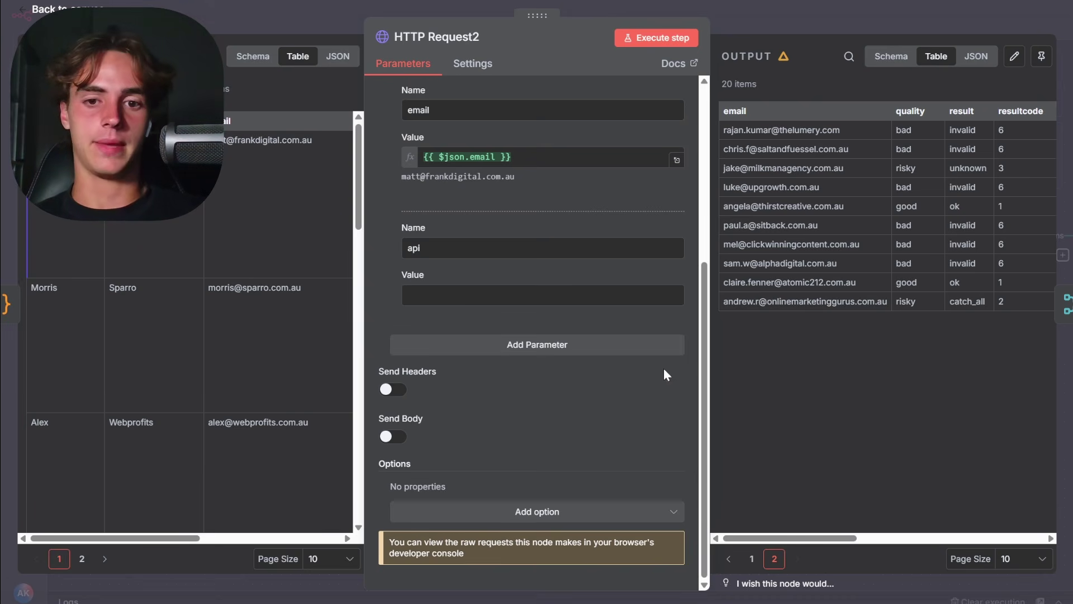
pyautogui.scroll(5, 649, 368)
pyautogui.scroll(-5, 649, 368)
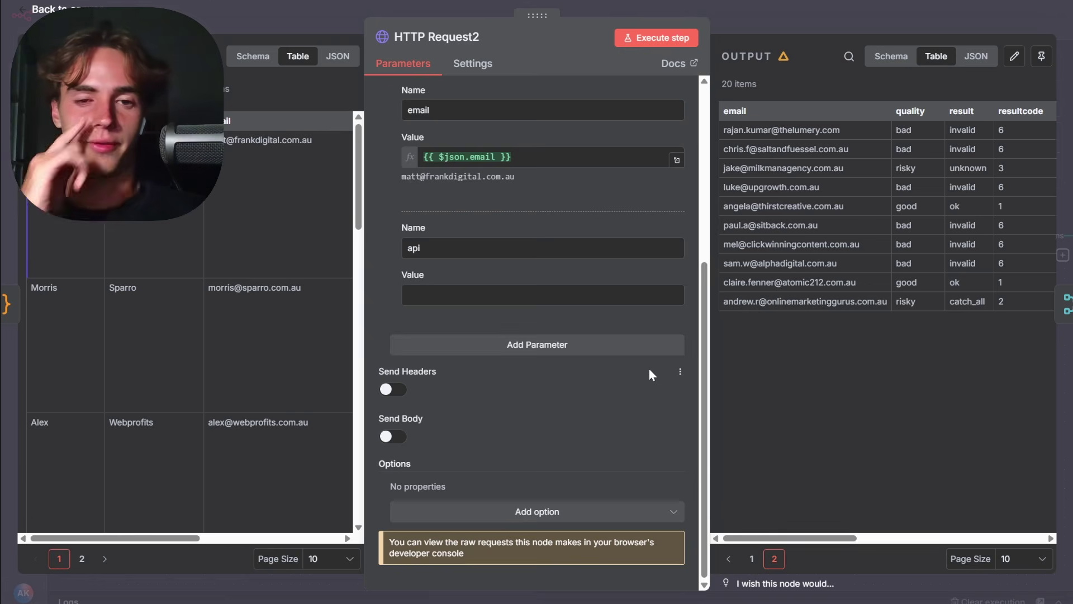
pyautogui.scroll(5, 649, 368)
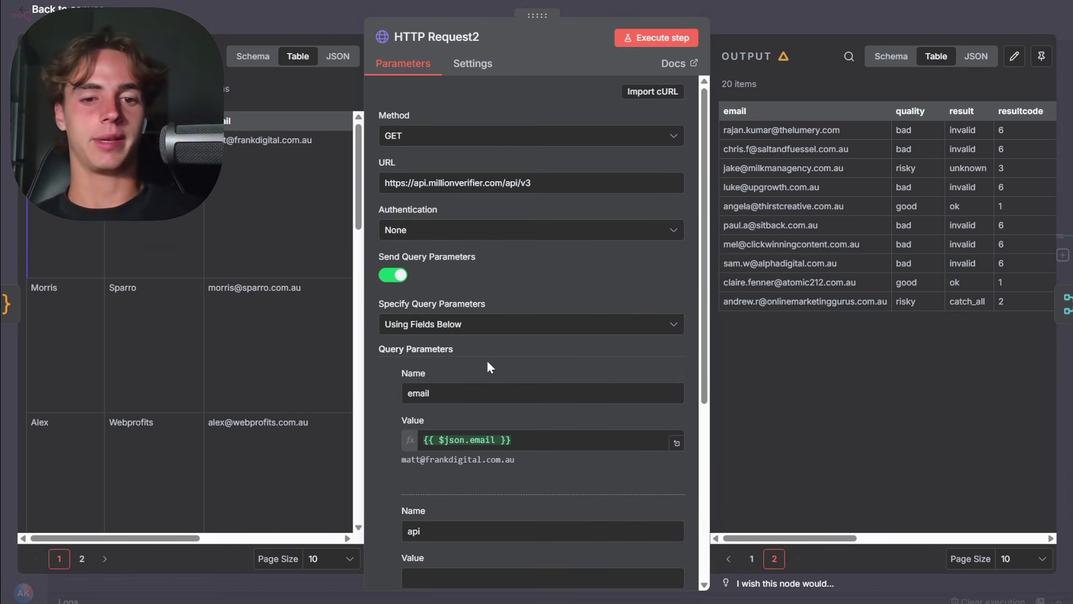
pyautogui.scroll(-5, 488, 362)
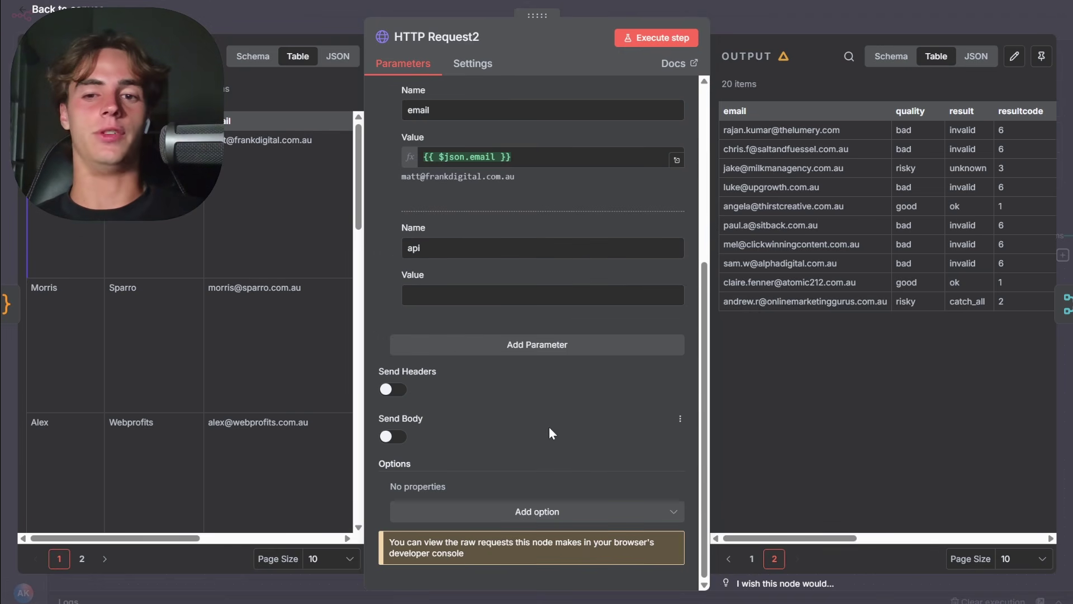
pyautogui.scroll(5, 543, 421)
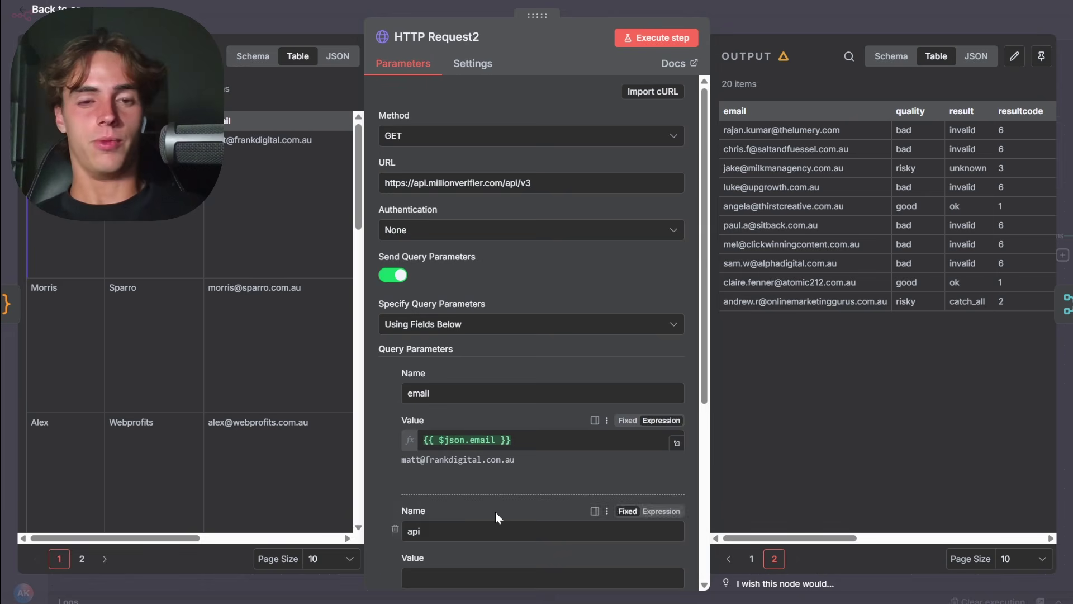
pyautogui.scroll(-5, 496, 512)
pyautogui.scroll(5, 485, 313)
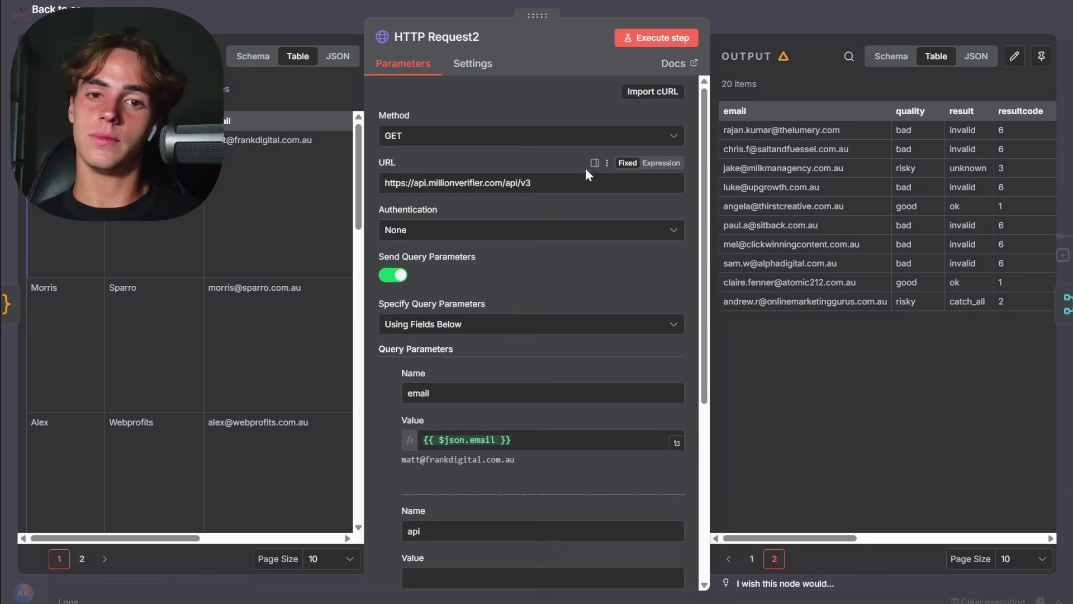
pyautogui.scroll(-5, 615, 277)
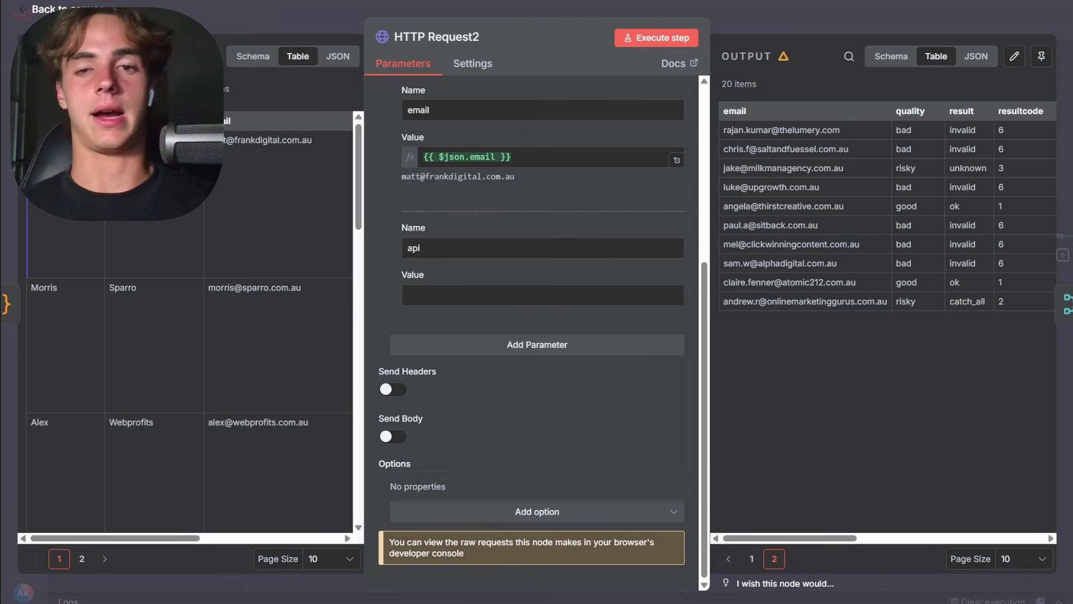
pyautogui.click(757, 28)
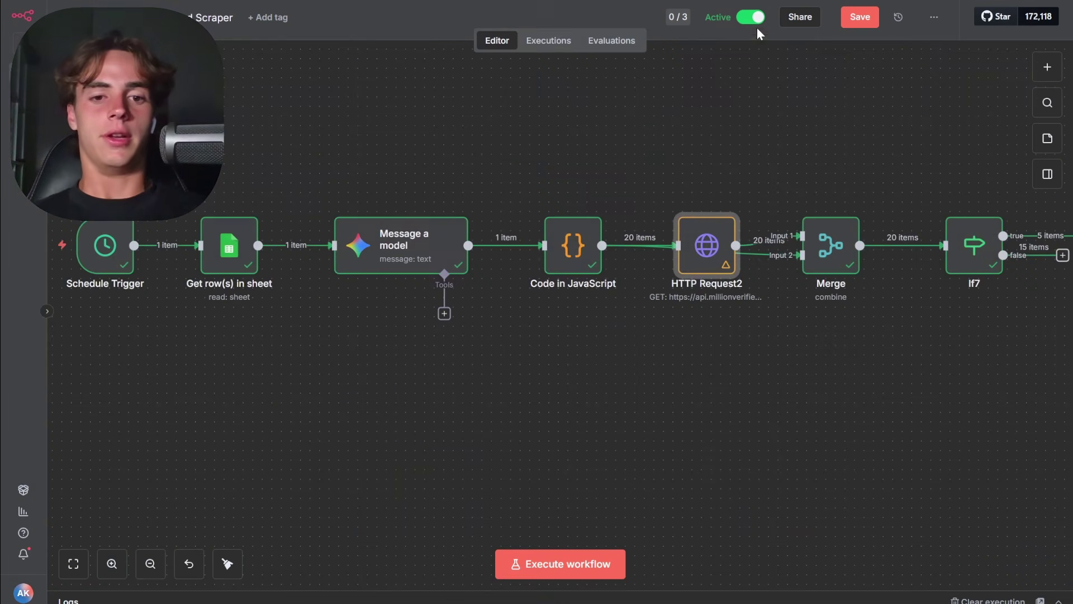
# Step: Open the Merge node for a brief look at its parameters, and return to the canvas
pyautogui.hscroll(3, 602, 340)
pyautogui.click(665, 252)
pyautogui.doubleClick(666, 254)
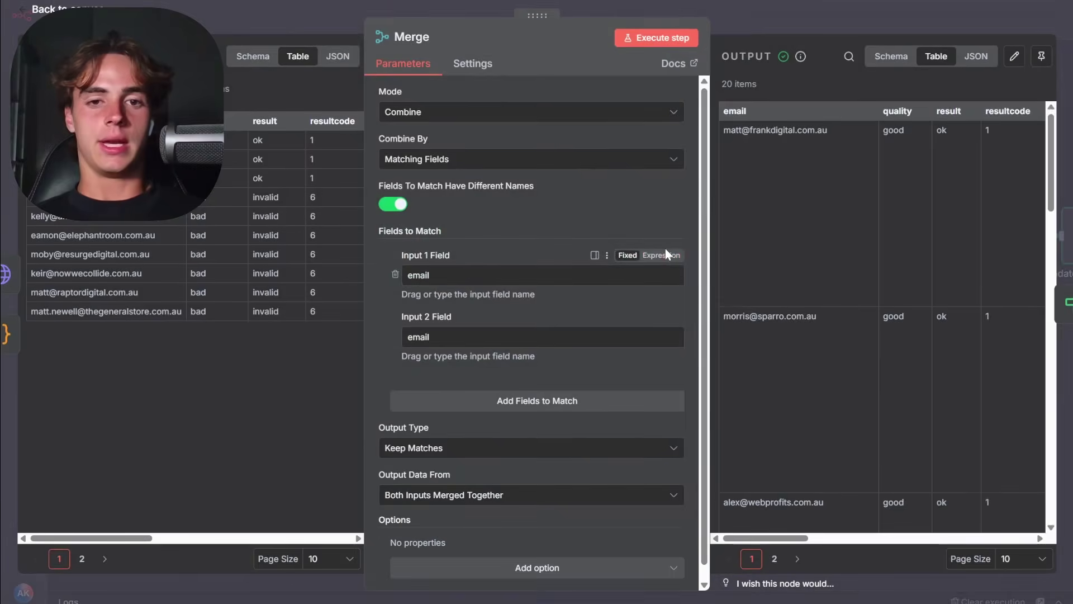
pyautogui.click(779, 25)
# Step: Reopen the HTTP Request2 node, inspect its output columns from email across to role, and return to the canvas
pyautogui.click(554, 255)
pyautogui.press('Return')
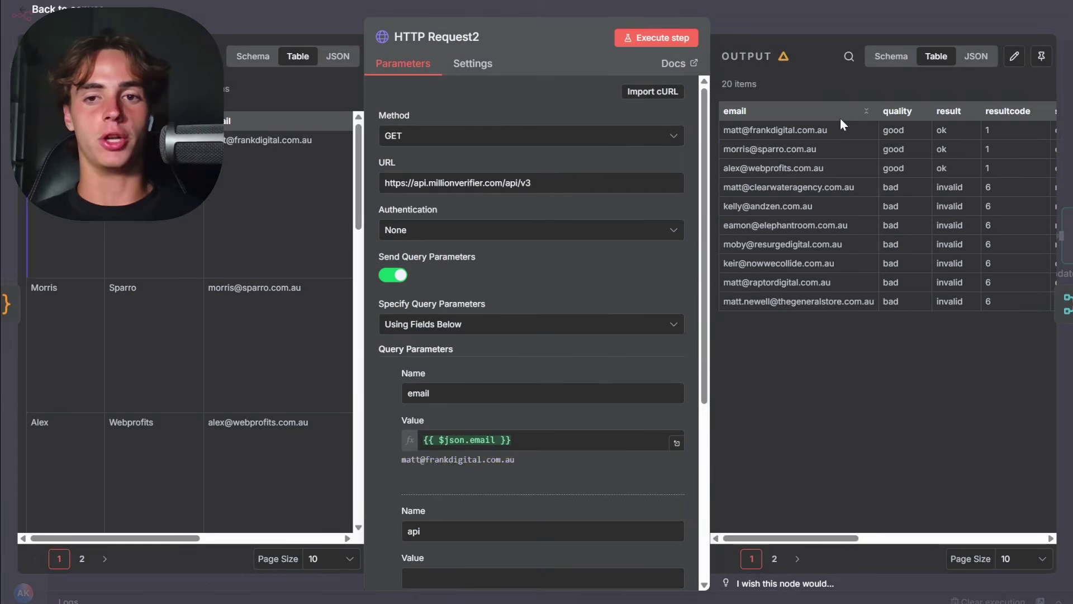
pyautogui.hscroll(5, 194, 314)
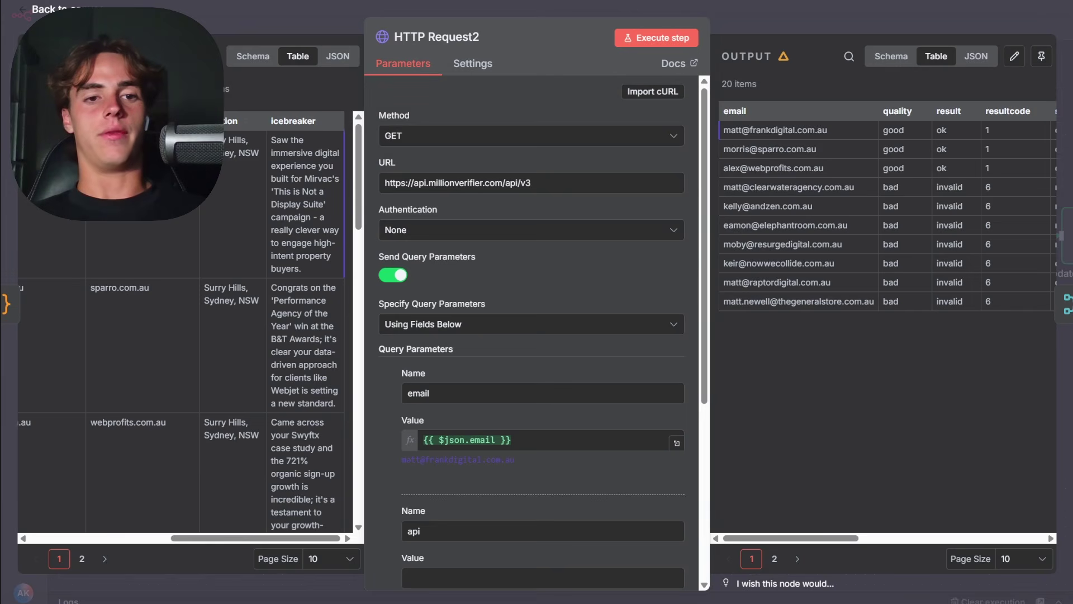
pyautogui.hscroll(10, 948, 273)
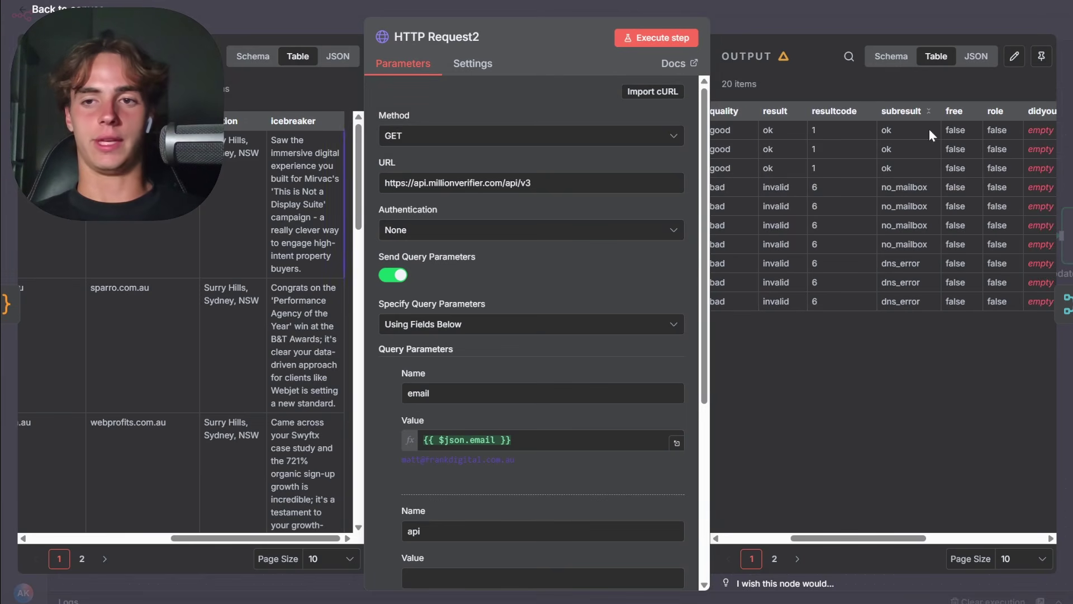
pyautogui.hscroll(-10, 867, 223)
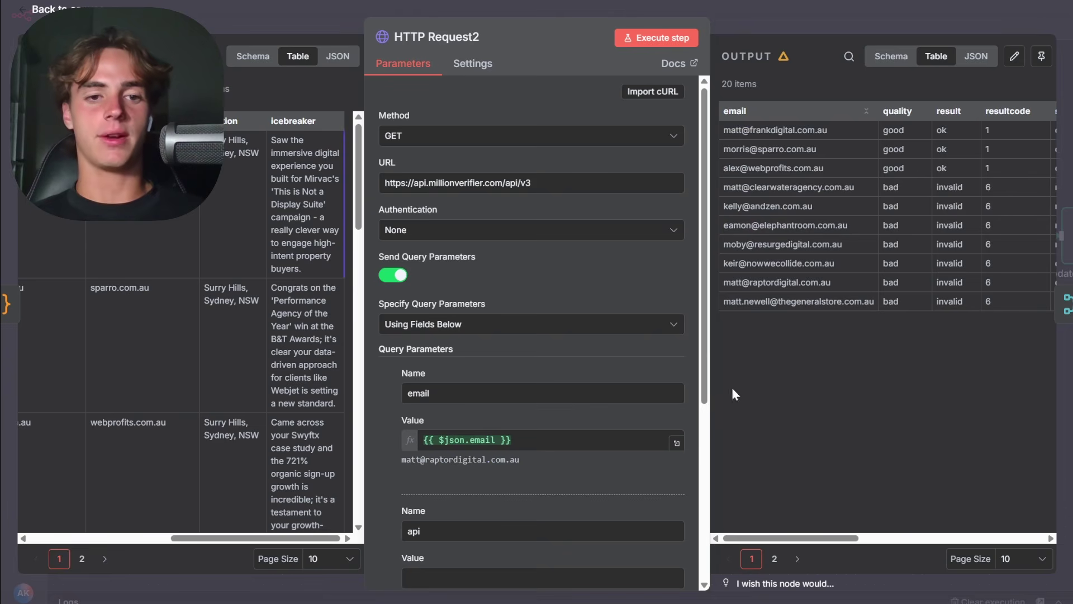
pyautogui.click(780, 12)
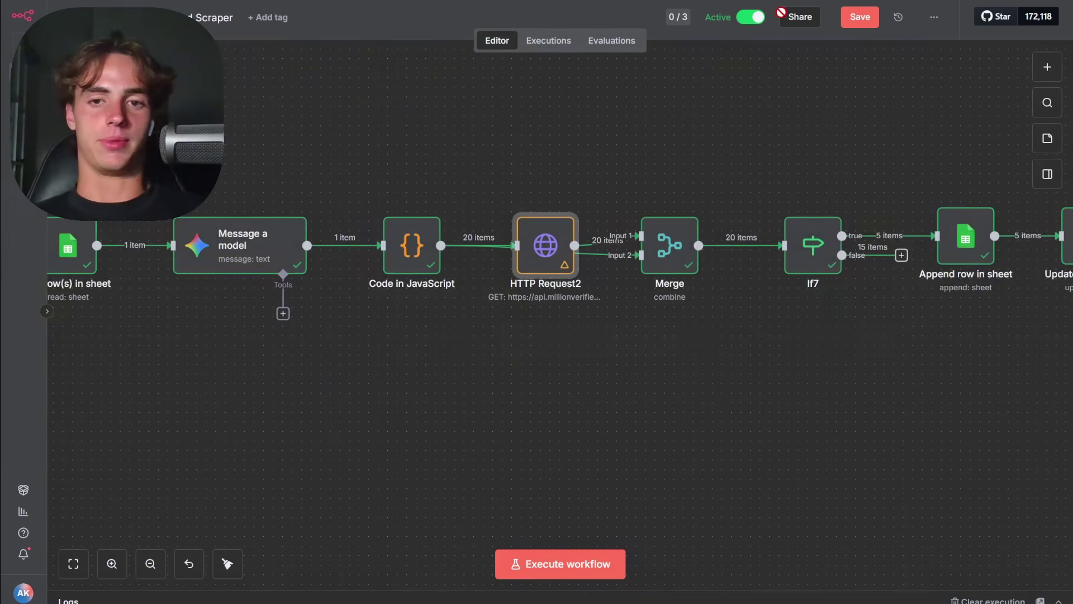
# Step: Review the Merge node's Combine mode and matching fields, and examine its incoming connections on the canvas
pyautogui.doubleClick(678, 246)
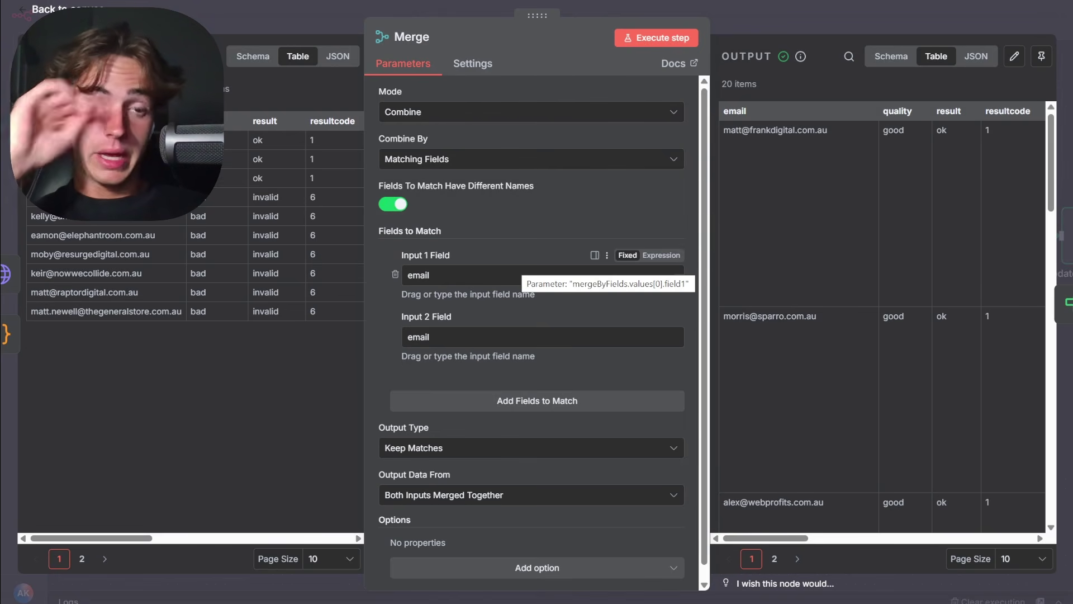
pyautogui.click(302, 25)
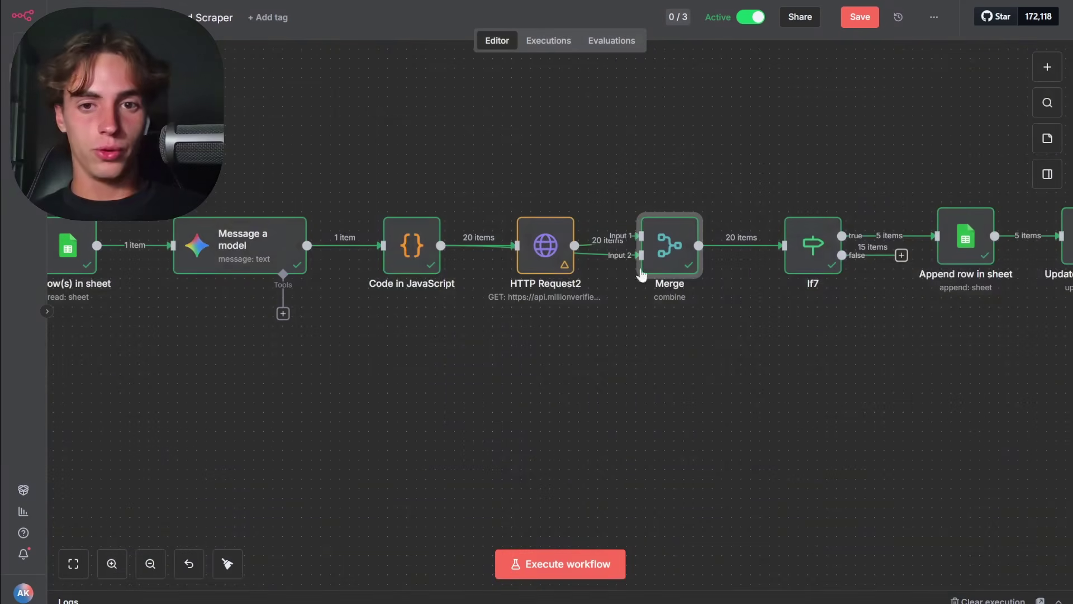
pyautogui.moveTo(594, 242)
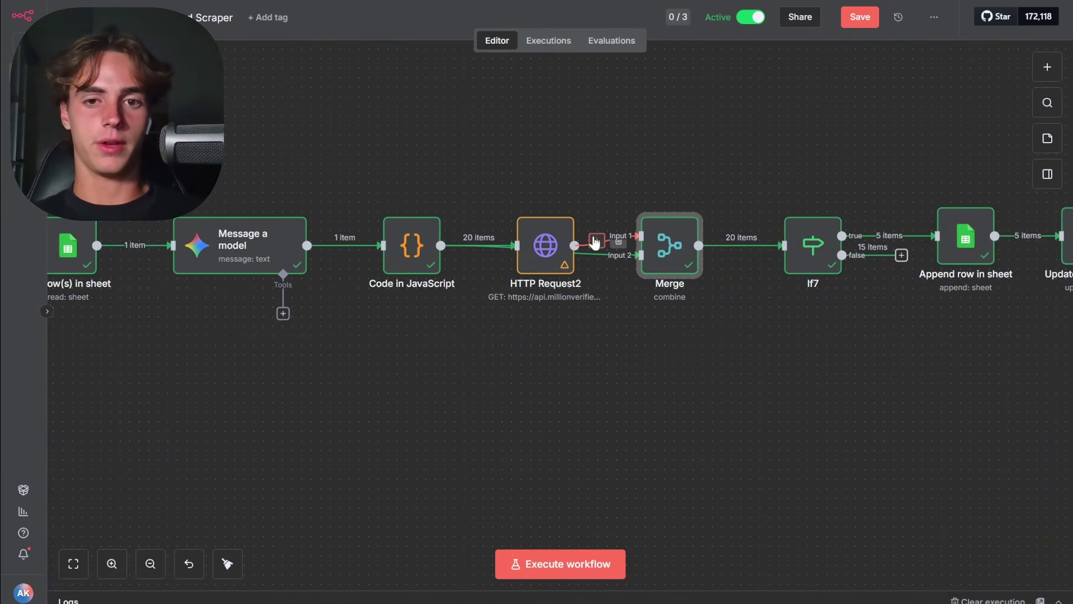
# Step: In the Merge node, clear Input 1 Field and map the email column from the HTTP Request2 data to it
pyautogui.doubleClick(676, 254)
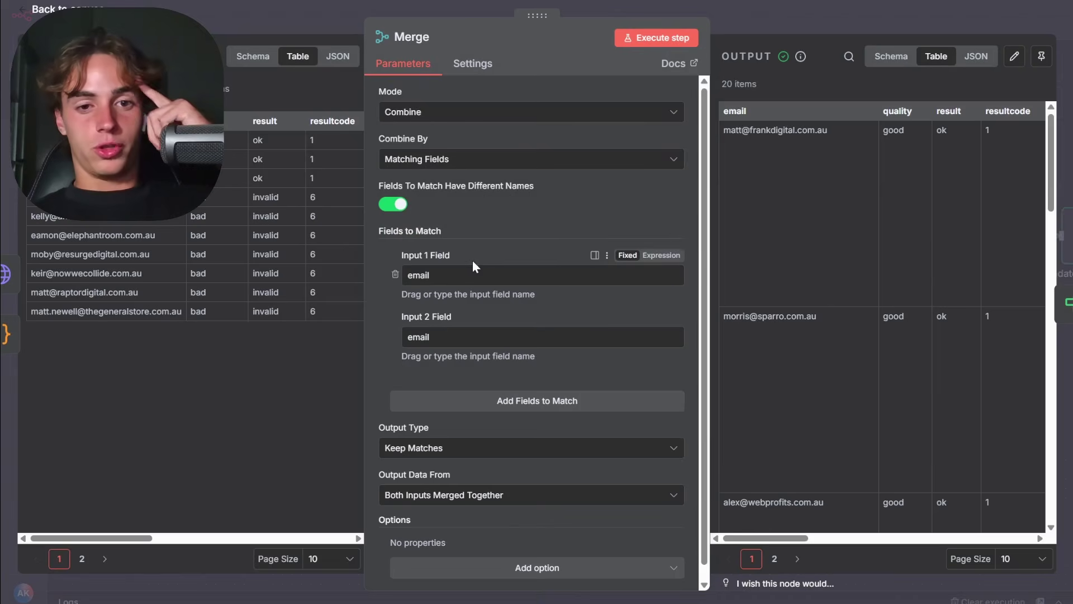
pyautogui.press('BackSpace')
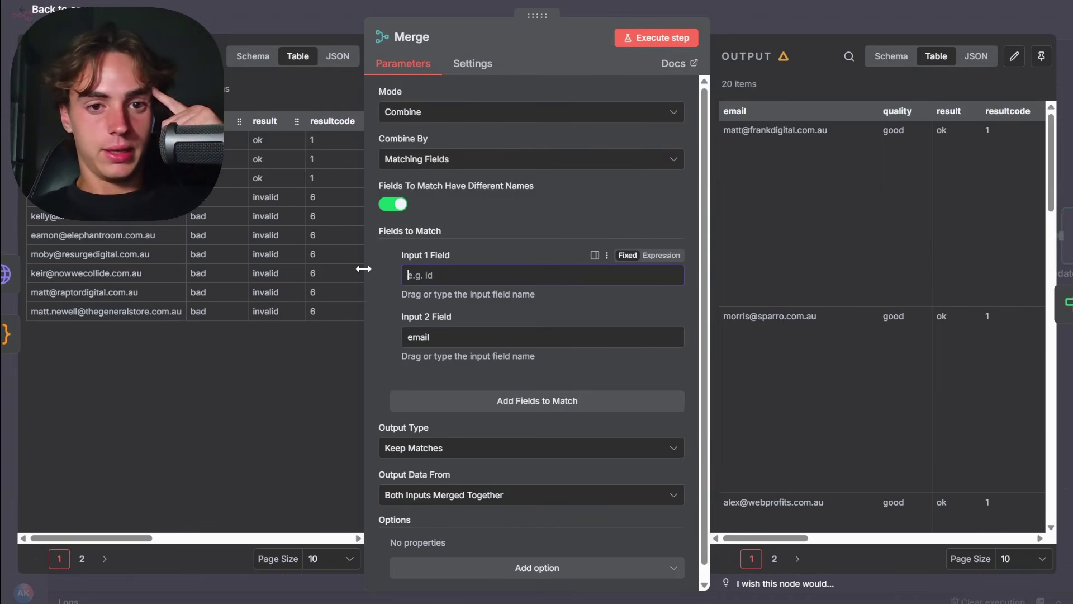
pyautogui.click(117, 88)
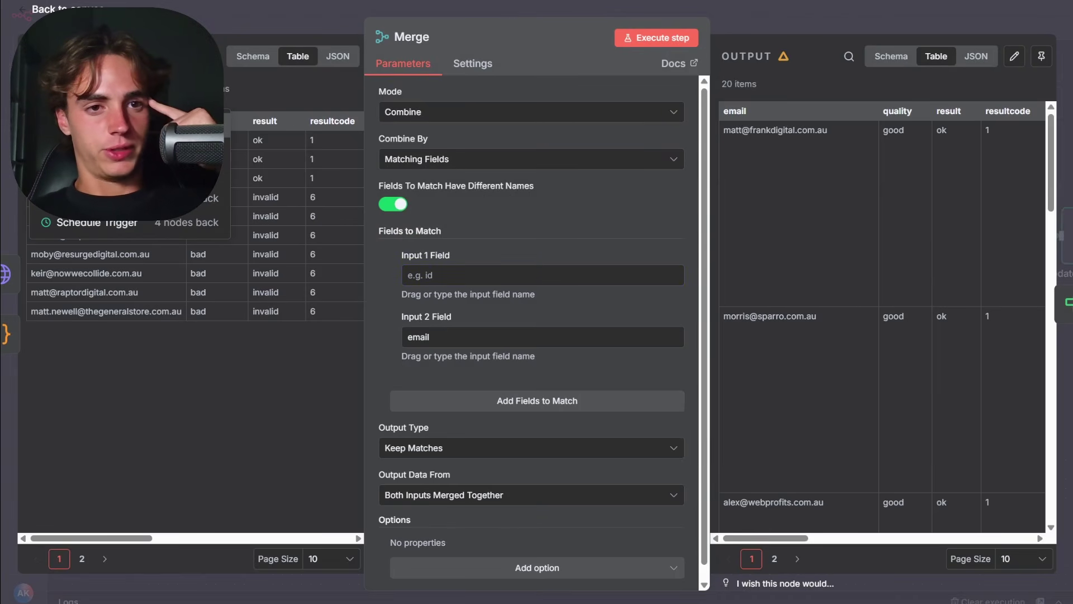
pyautogui.click(95, 223)
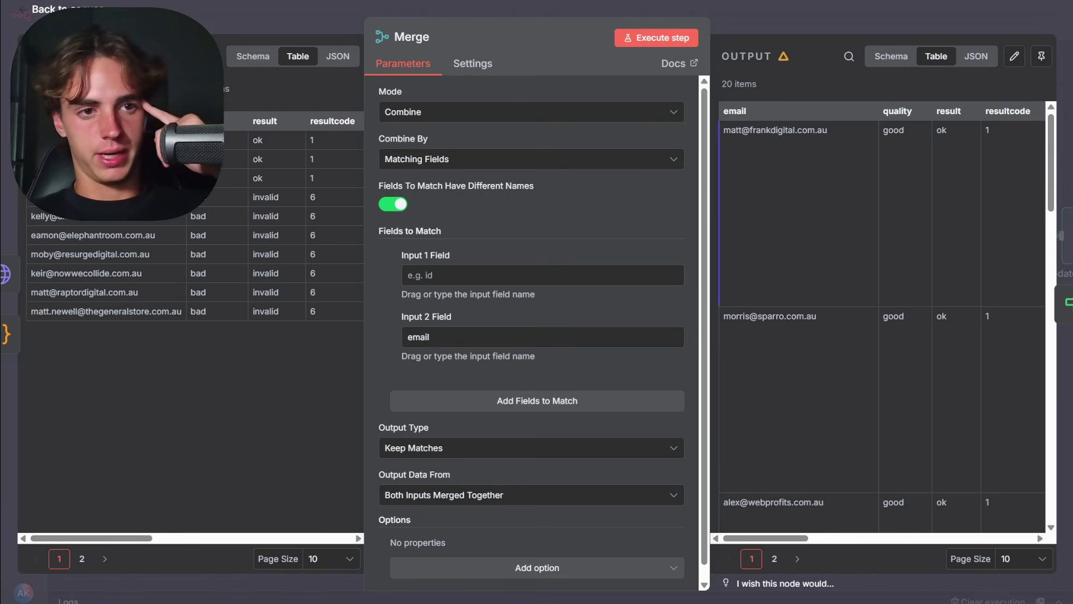
pyautogui.moveTo(56, 121); pyautogui.dragTo(424, 275)
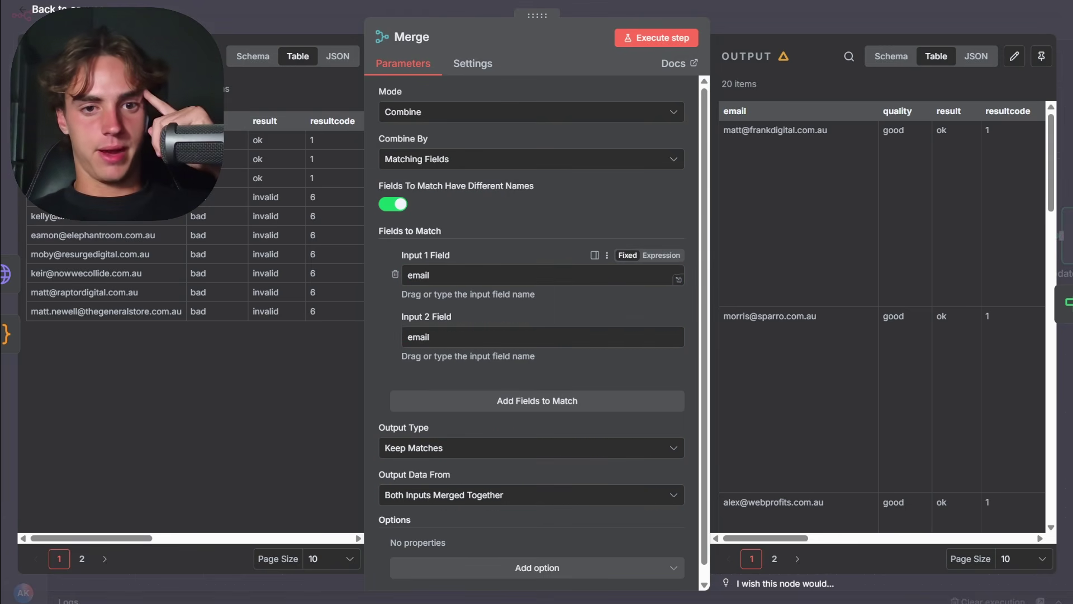
# Step: Clear the Merge node's Input 2 Field and map the email column from the Code in JavaScript data to it
pyautogui.moveTo(432, 337); pyautogui.dragTo(367, 354)
pyautogui.press('BackSpace')
pyautogui.click(118, 88)
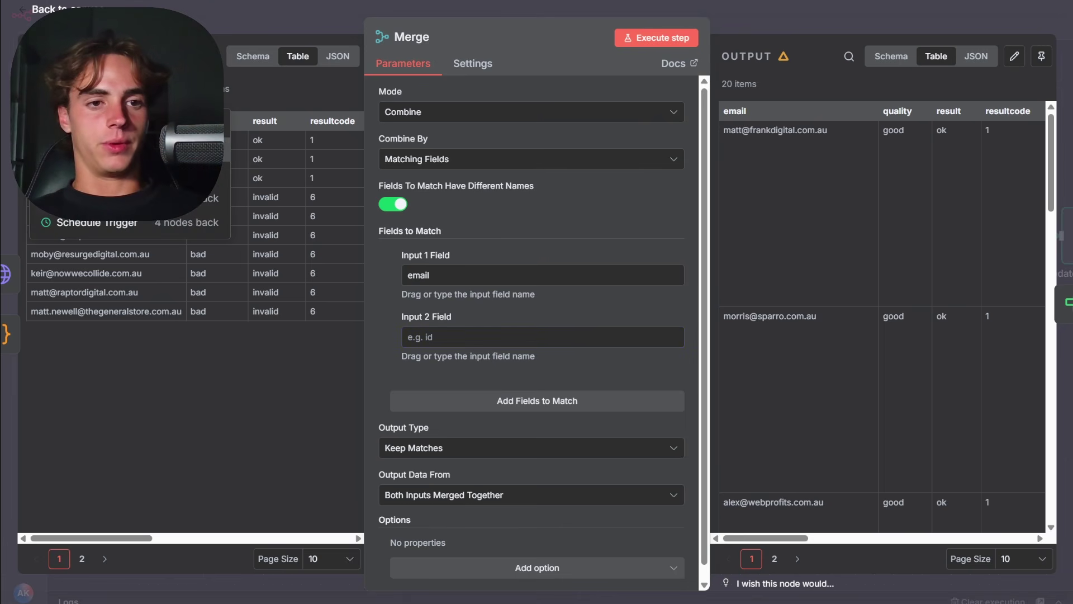
pyautogui.click(118, 149)
pyautogui.moveTo(232, 121); pyautogui.dragTo(420, 336)
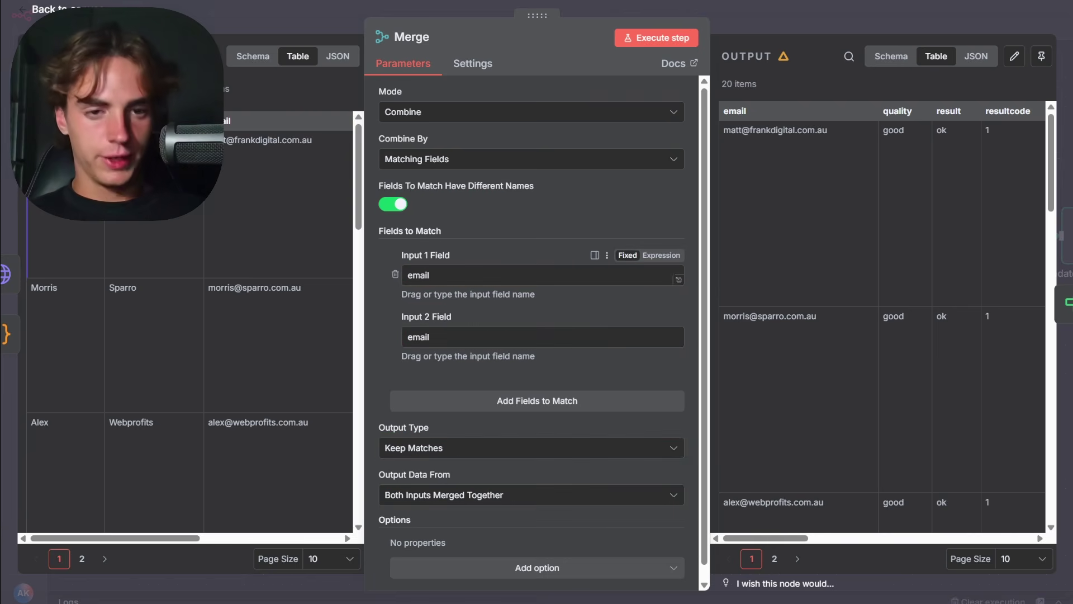
# Step: Review the Merge node's Output Type and Output Data From settings, and return to the canvas
pyautogui.scroll(-1, 528, 317)
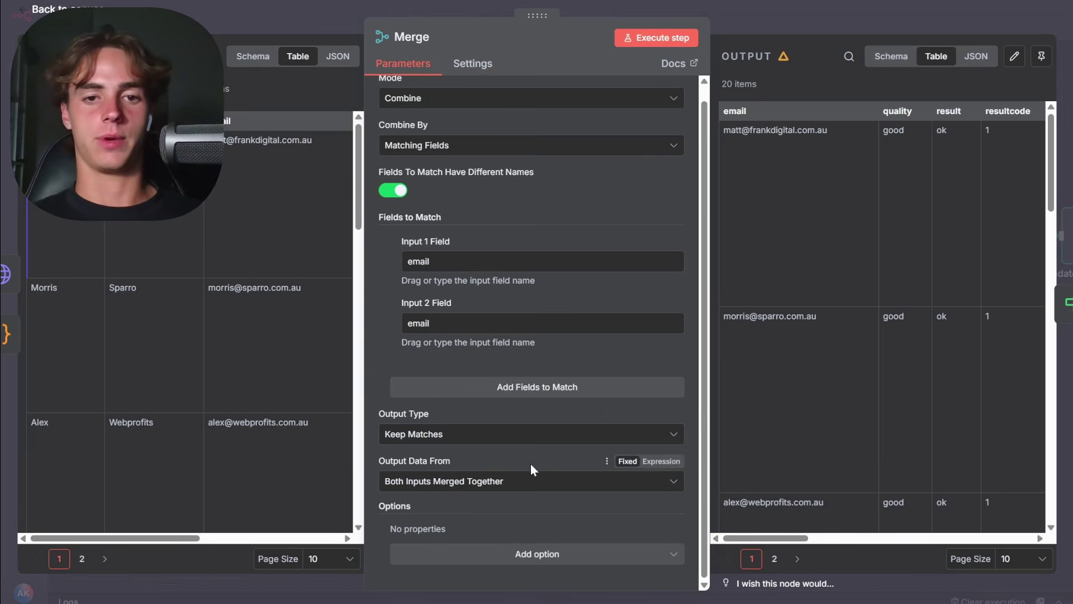
pyautogui.scroll(1, 615, 330)
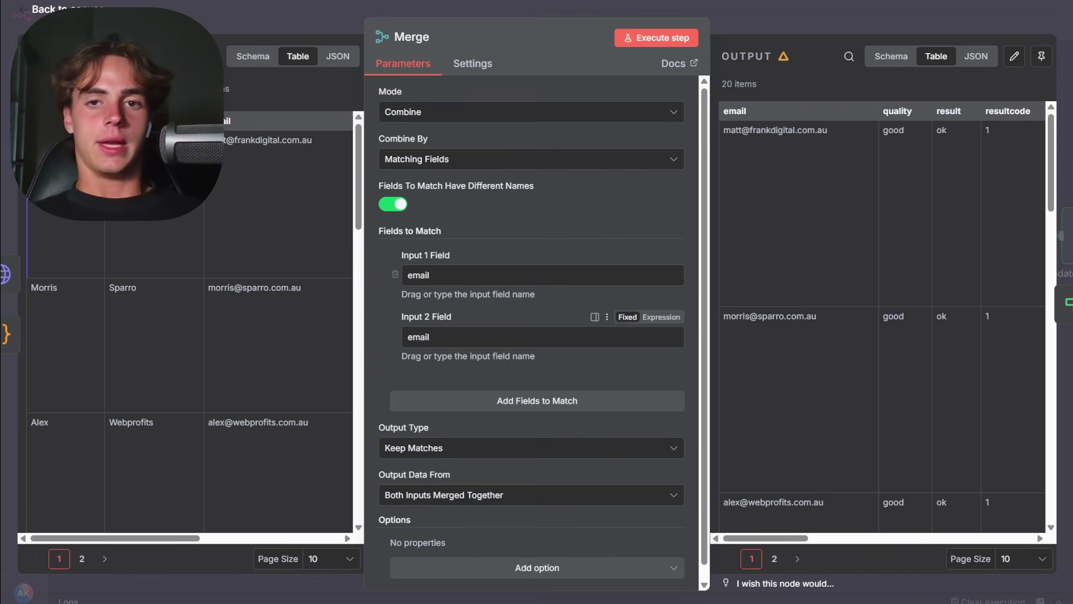
pyautogui.click(769, 12)
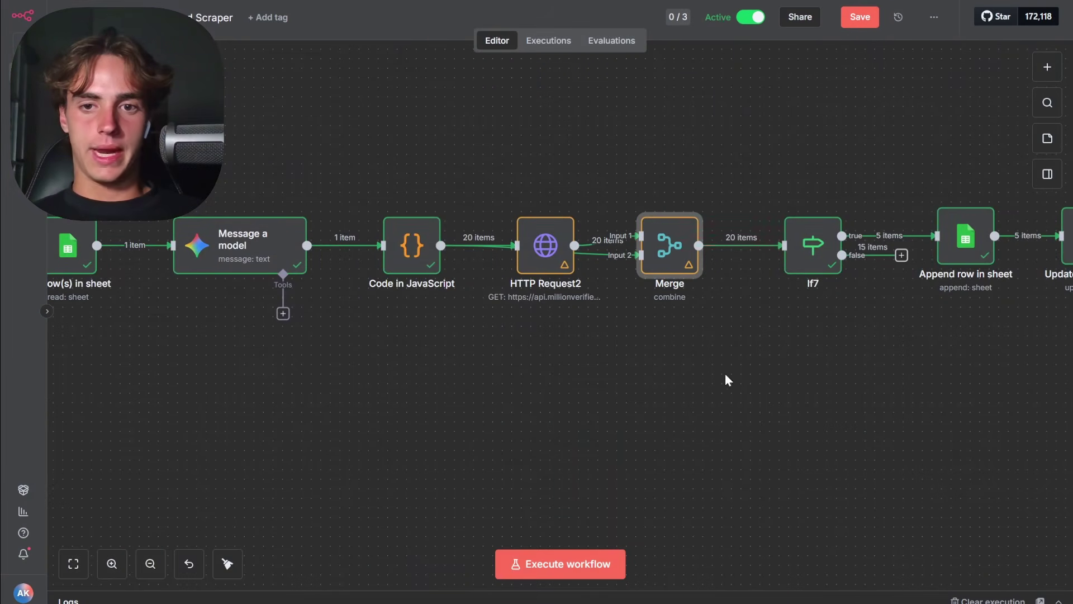
# Step: Open the If7 node, examine its quality, resultcode and result conditions, and return to the canvas
pyautogui.hscroll(3, 725, 373)
pyautogui.hscroll(2, 710, 408)
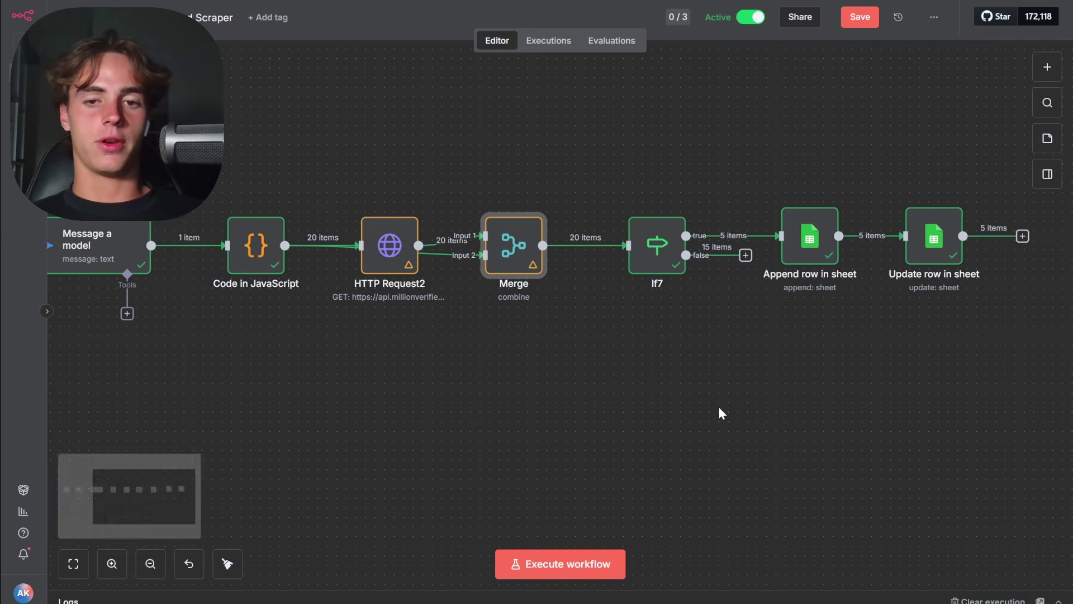
pyautogui.click(649, 246)
pyautogui.doubleClick(649, 246)
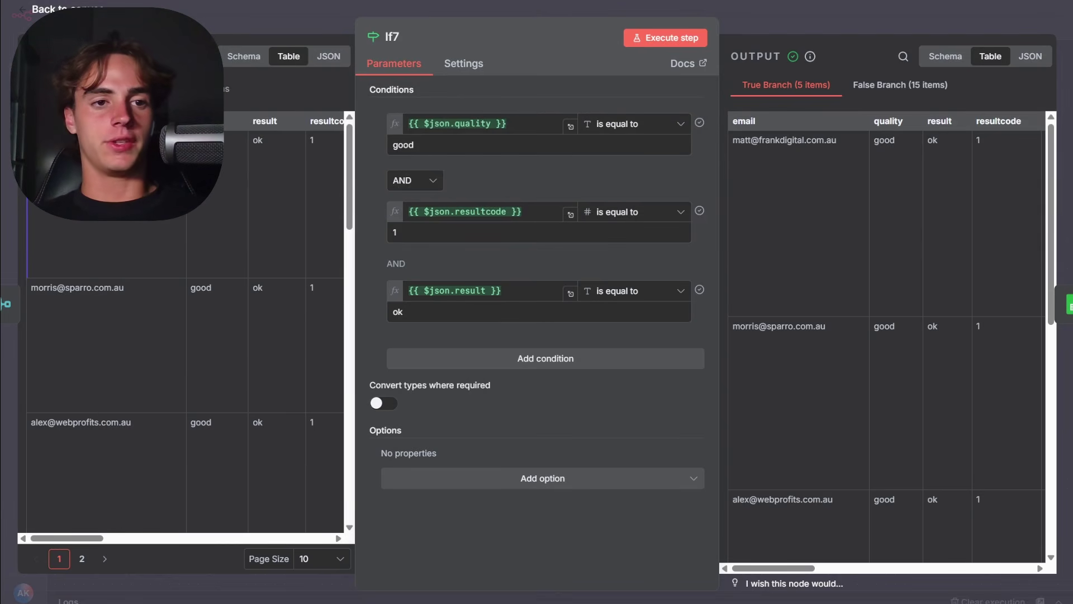
pyautogui.click(112, 89)
pyautogui.click(270, 89)
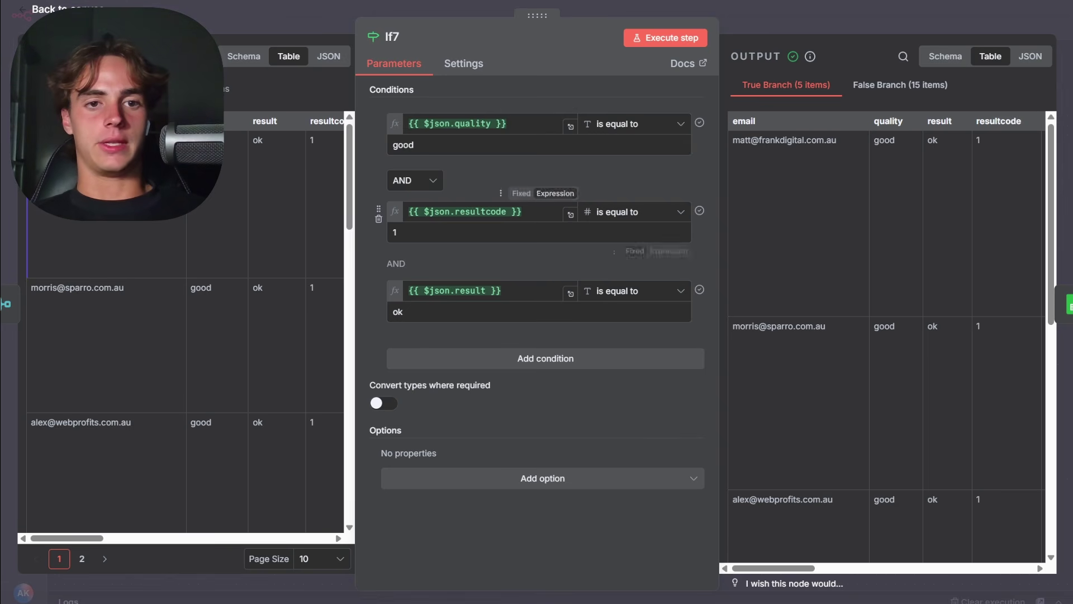
pyautogui.hscroll(2, 254, 223)
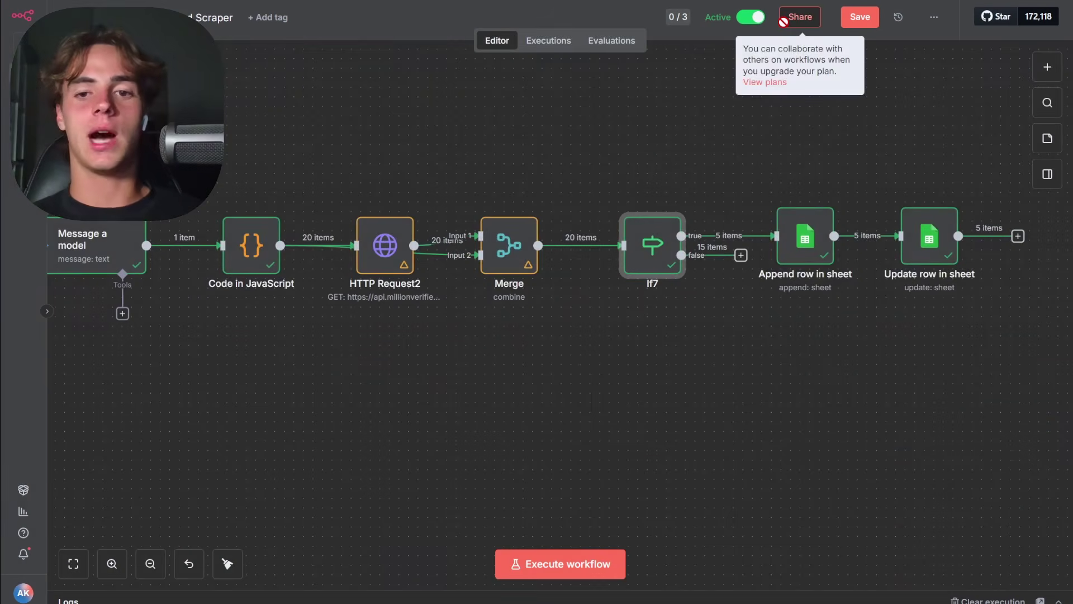
pyautogui.moveTo(741, 257); pyautogui.dragTo(752, 401)
pyautogui.click(697, 411)
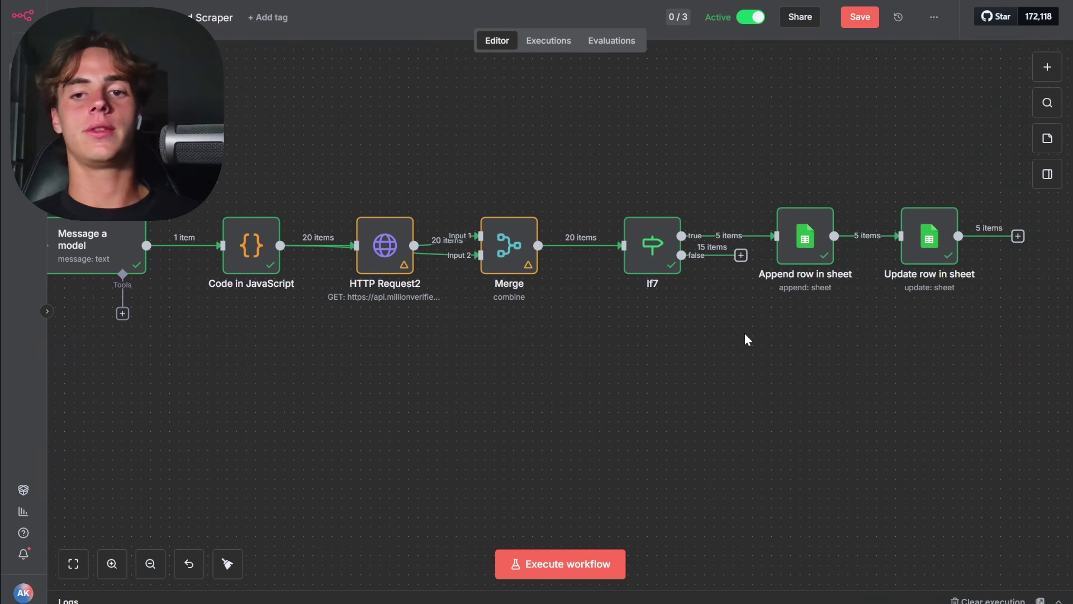
pyautogui.moveTo(741, 259); pyautogui.dragTo(729, 394)
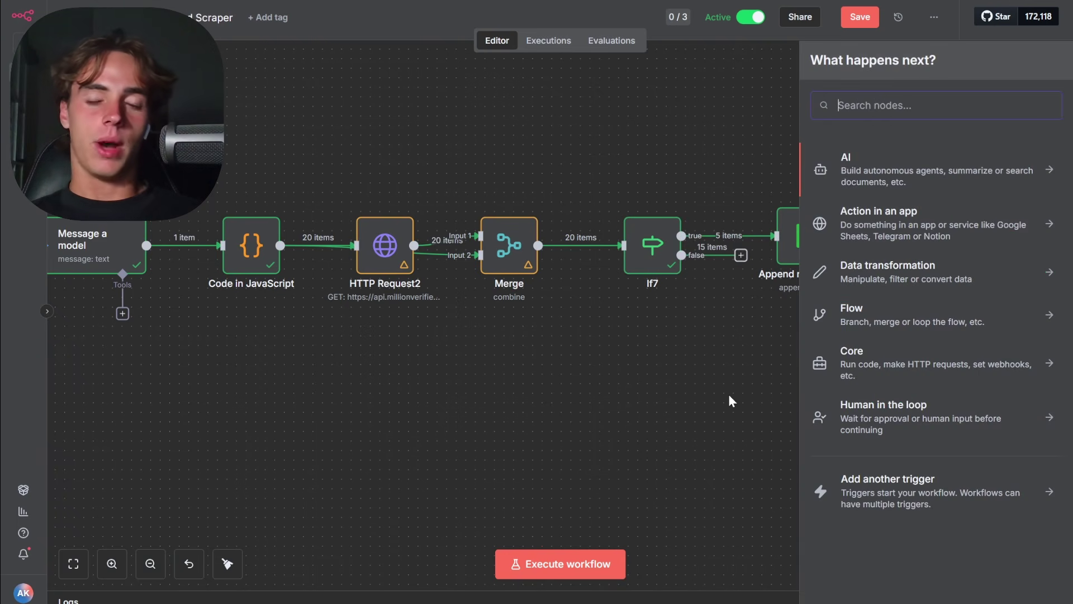
pyautogui.click(649, 123)
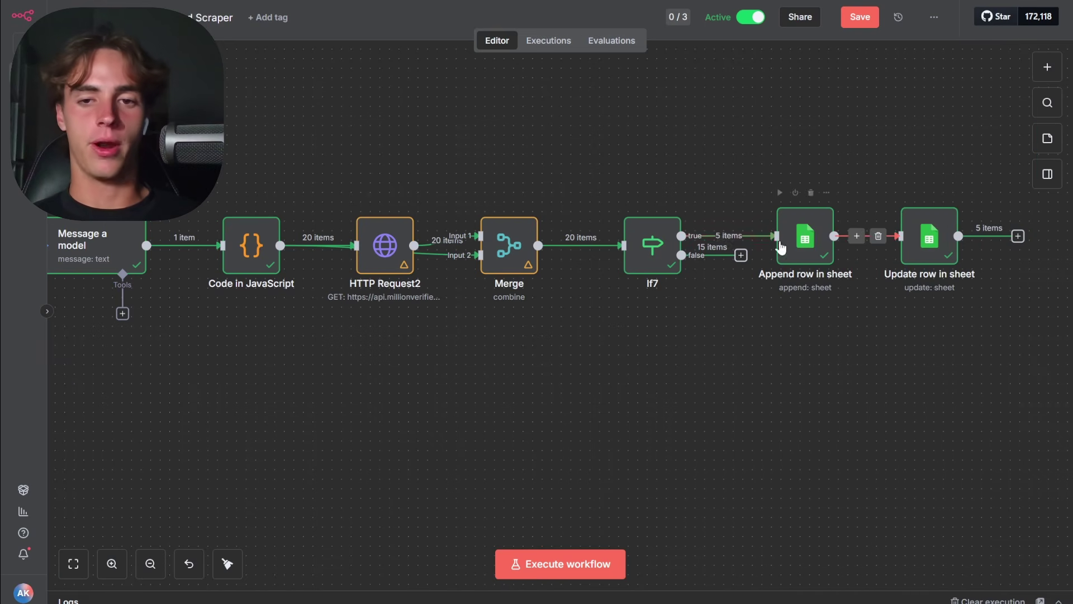
# Step: Reopen the If7 node, compare its True Branch and False Branch output rows, and return to the canvas
pyautogui.hscroll(2, 699, 307)
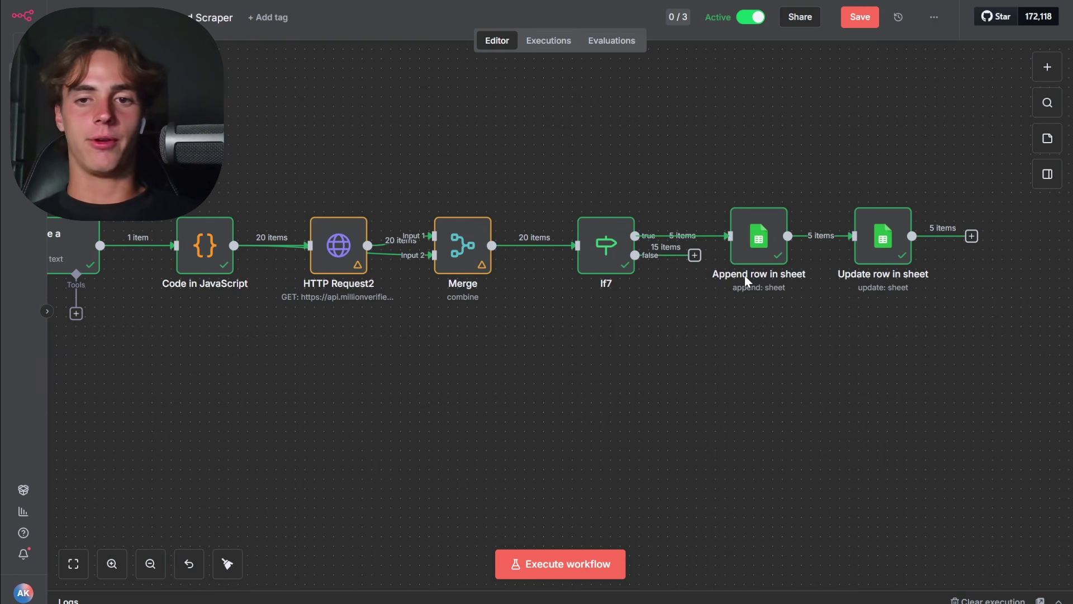
pyautogui.click(608, 262)
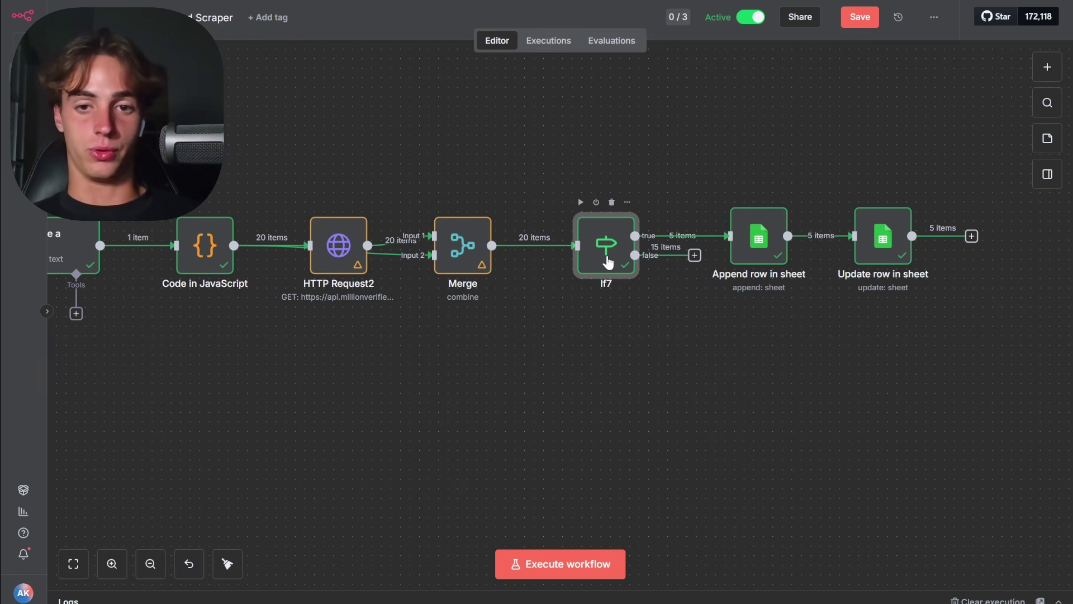
pyautogui.doubleClick(608, 262)
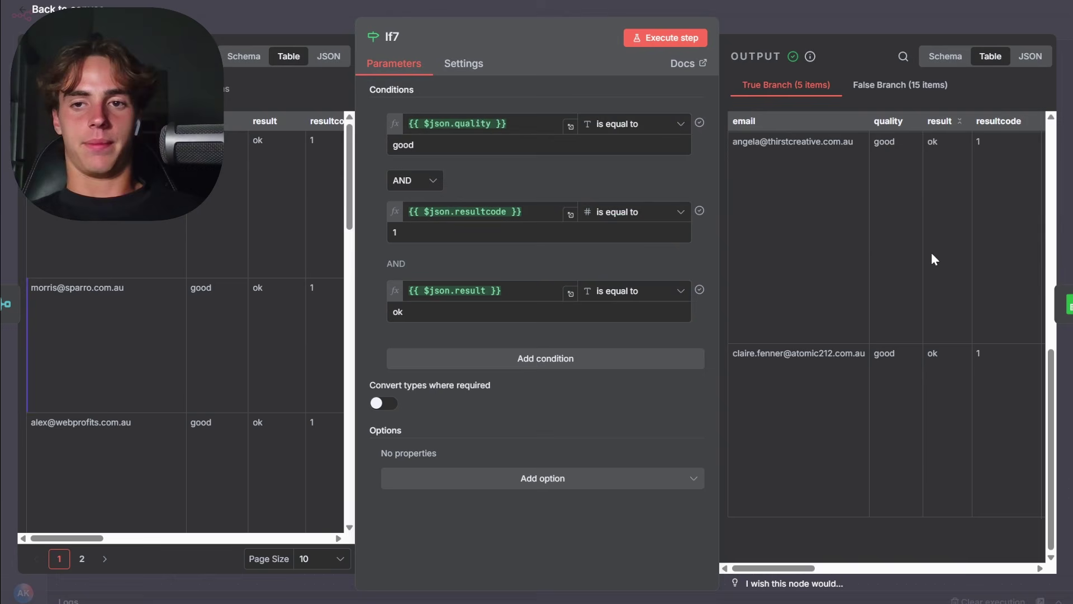
pyautogui.scroll(5, 932, 253)
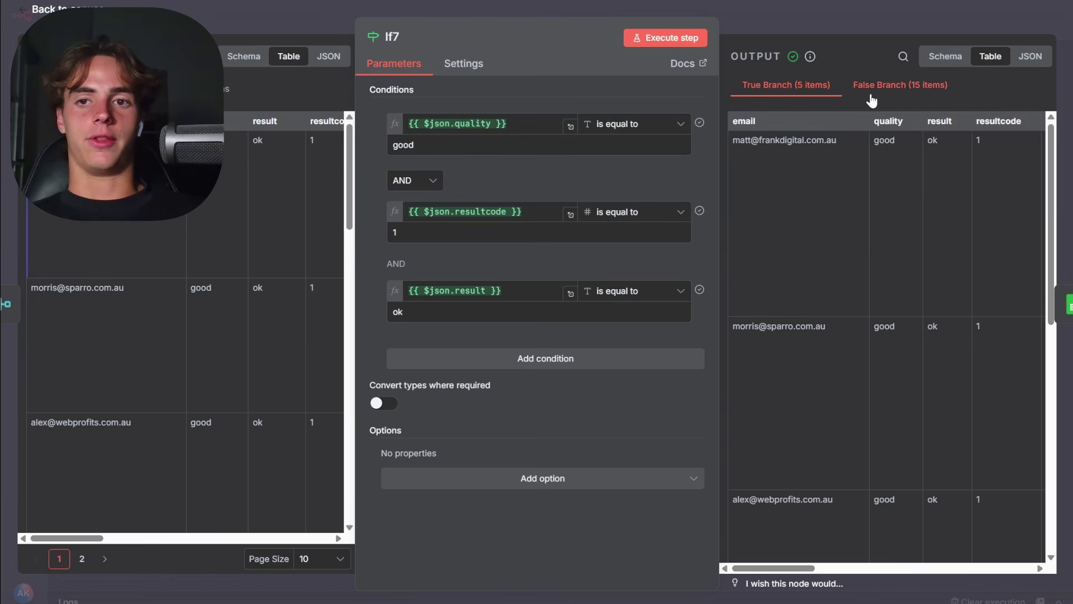
pyautogui.click(919, 91)
pyautogui.scroll(-10, 988, 310)
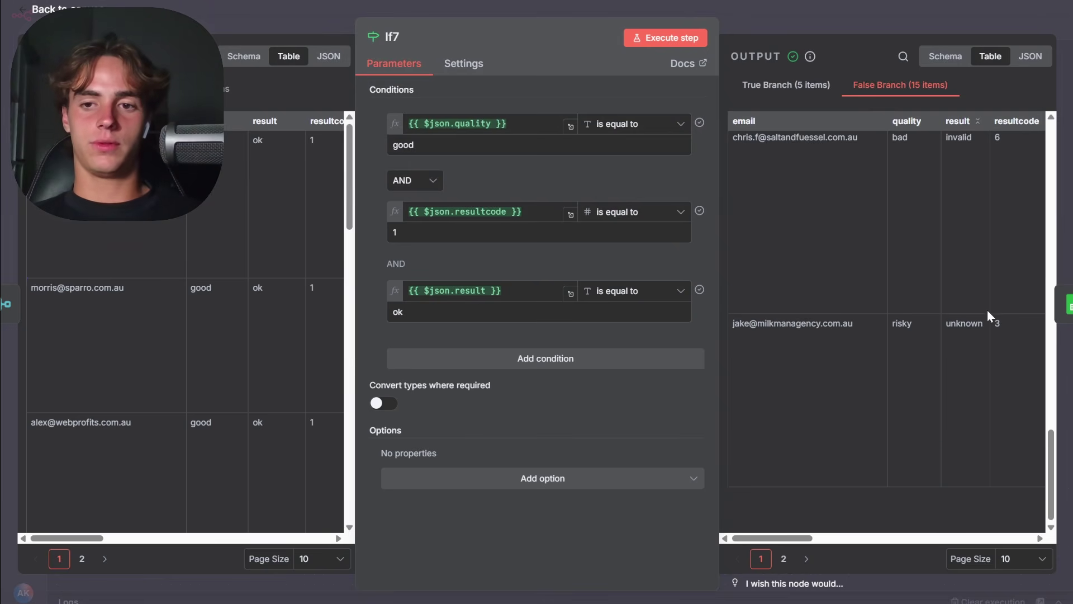
pyautogui.scroll(5, 905, 335)
pyautogui.scroll(-5, 924, 302)
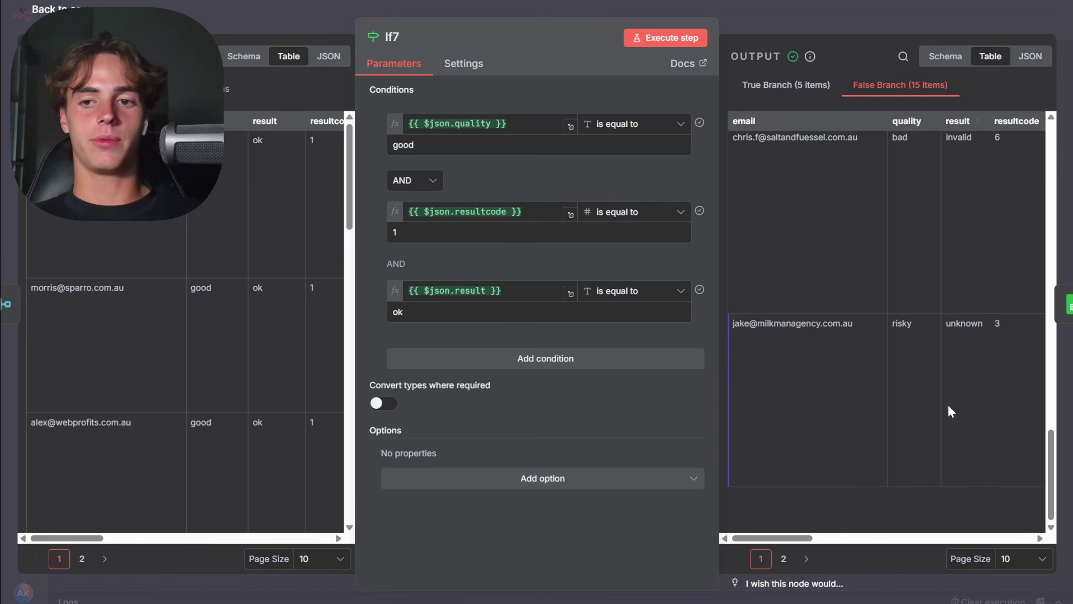
pyautogui.hscroll(5, 950, 400)
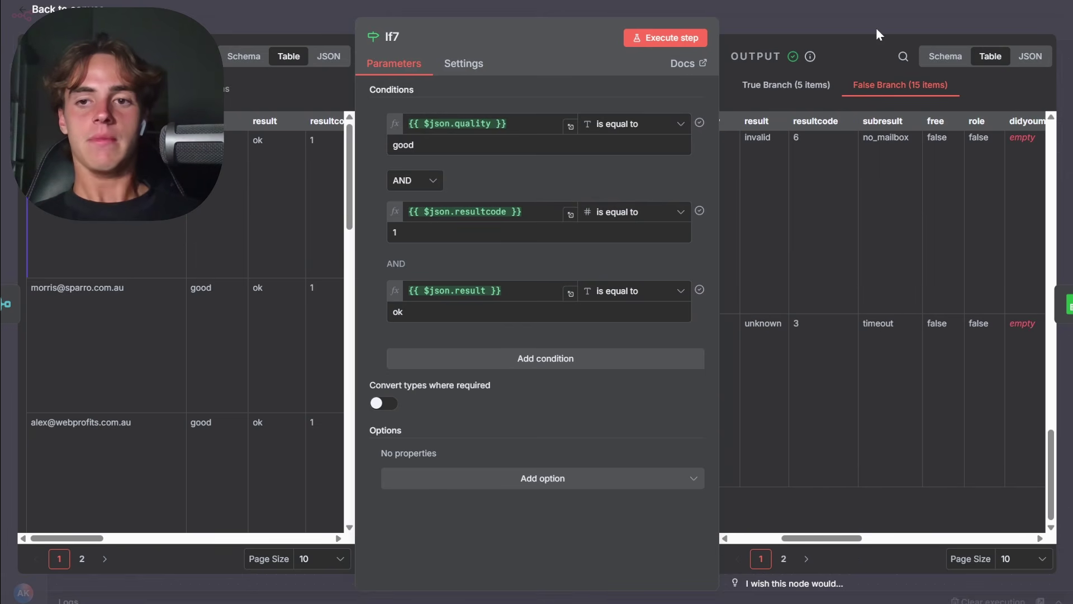
pyautogui.click(851, 12)
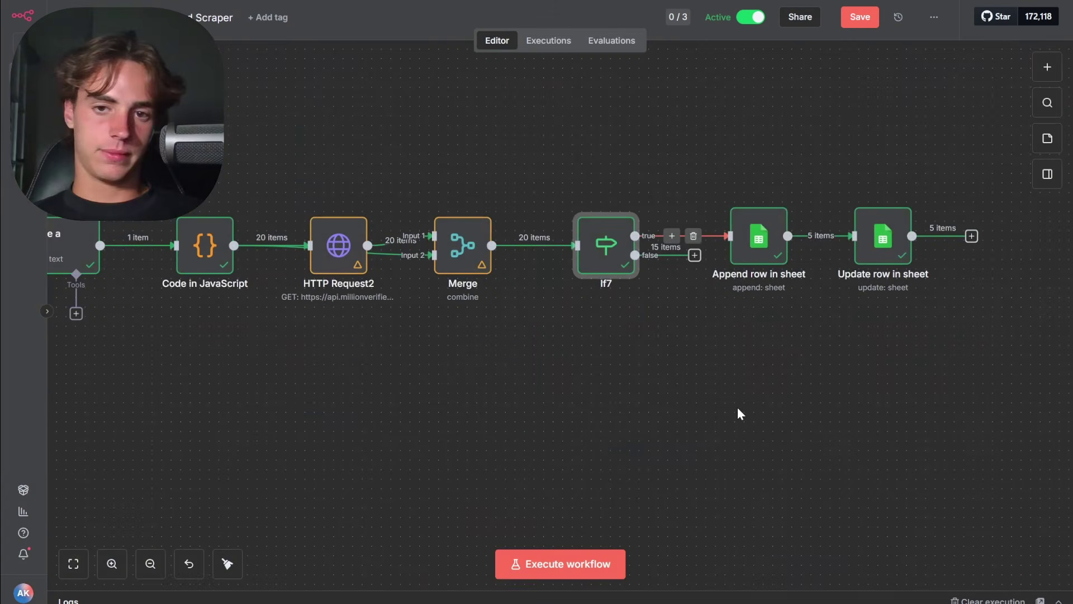
# Step: Open the Append row in sheet node and review its target document, sheet and column mapping mode
pyautogui.hscroll(3, 736, 408)
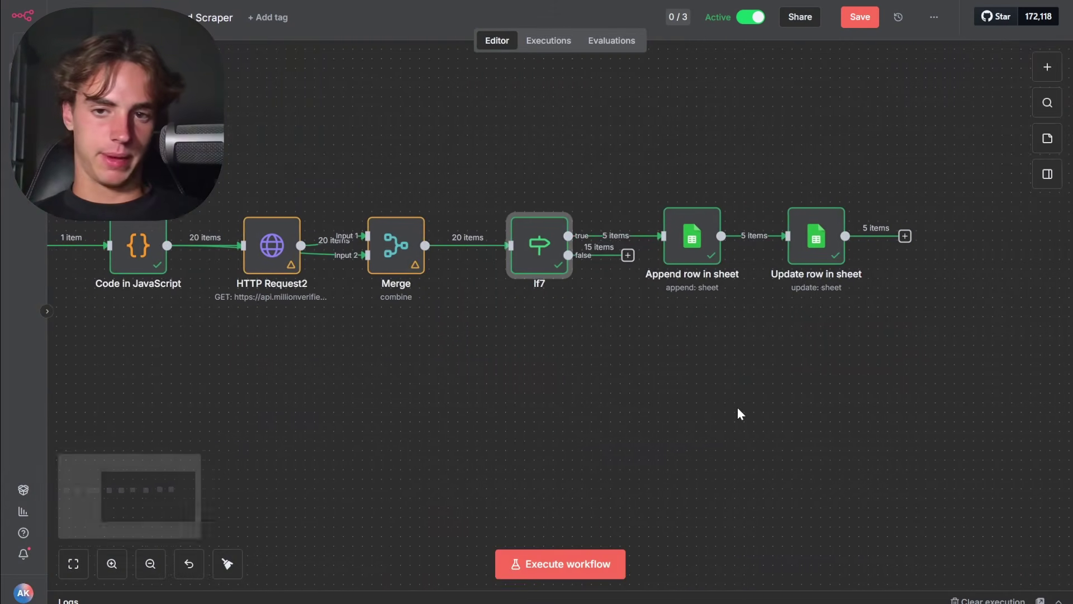
pyautogui.doubleClick(674, 247)
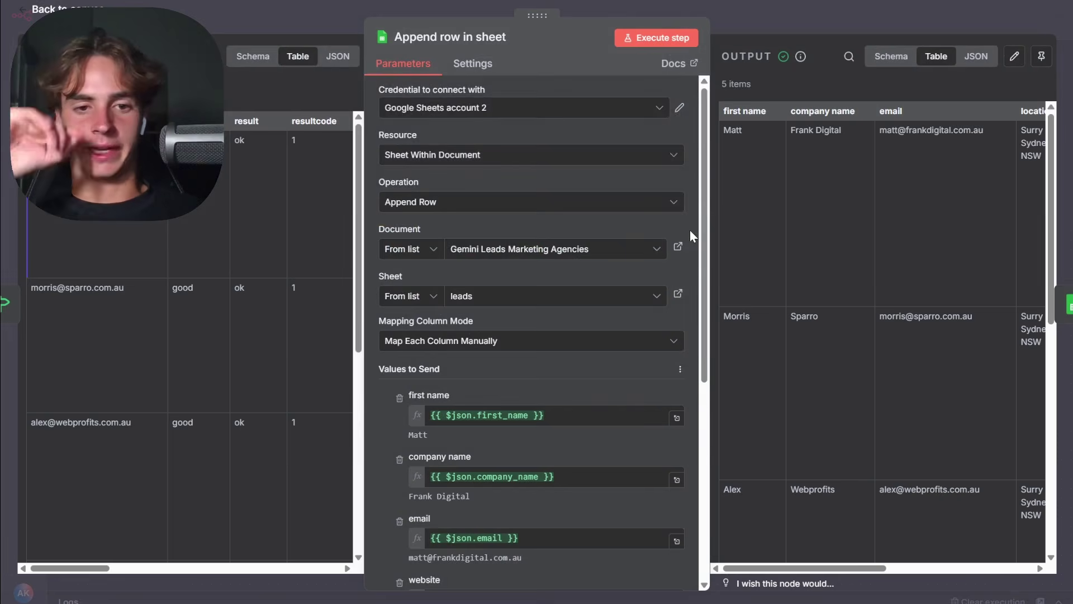
pyautogui.scroll(-5, 518, 408)
pyautogui.scroll(3, 518, 409)
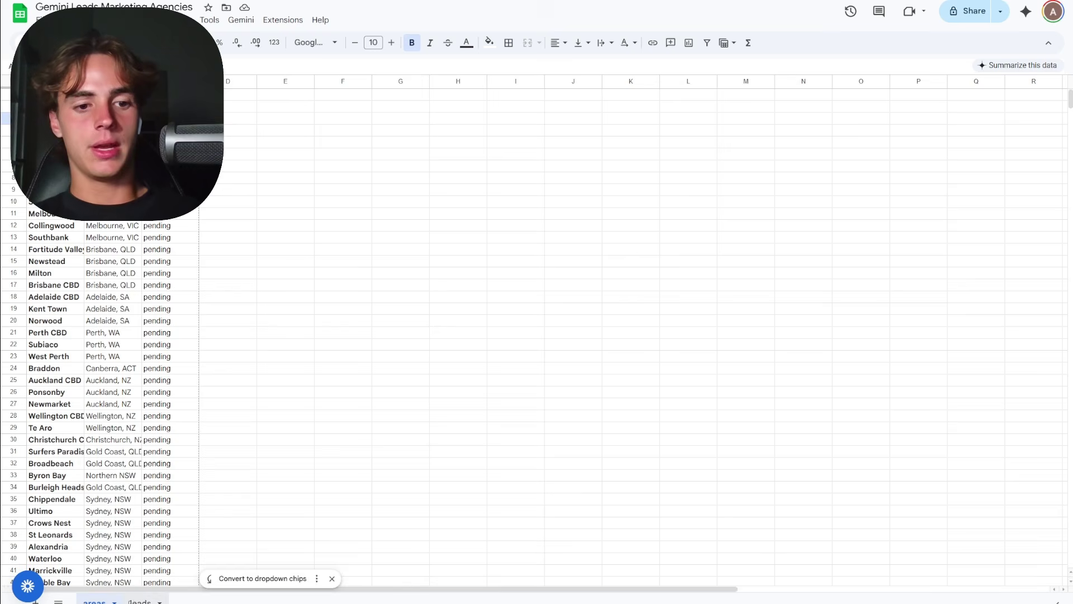
# Step: Show the leads sheet in Google Sheets and compare its columns, including sent to instantly?, with the n8n node's mapping
pyautogui.click(140, 601)
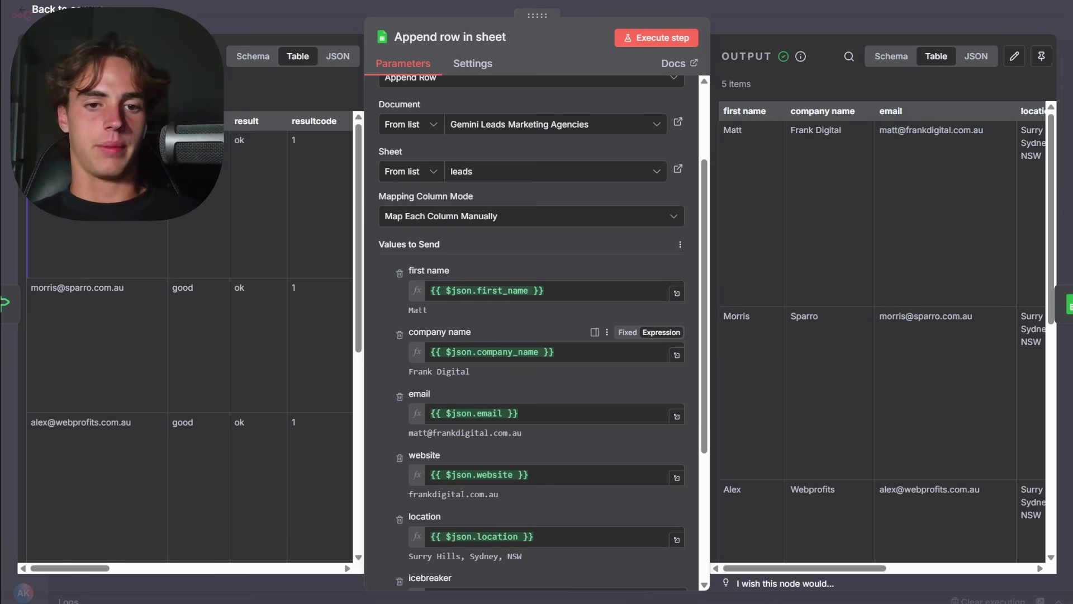
pyautogui.scroll(-3, 590, 430)
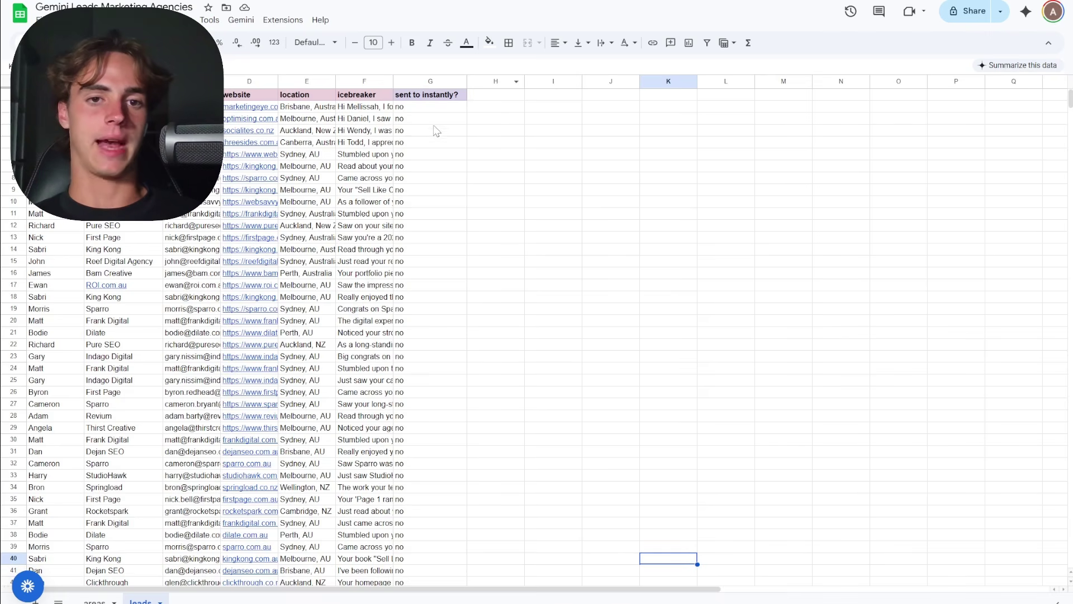
pyautogui.moveTo(437, 131); pyautogui.dragTo(426, 271)
pyautogui.click(426, 272)
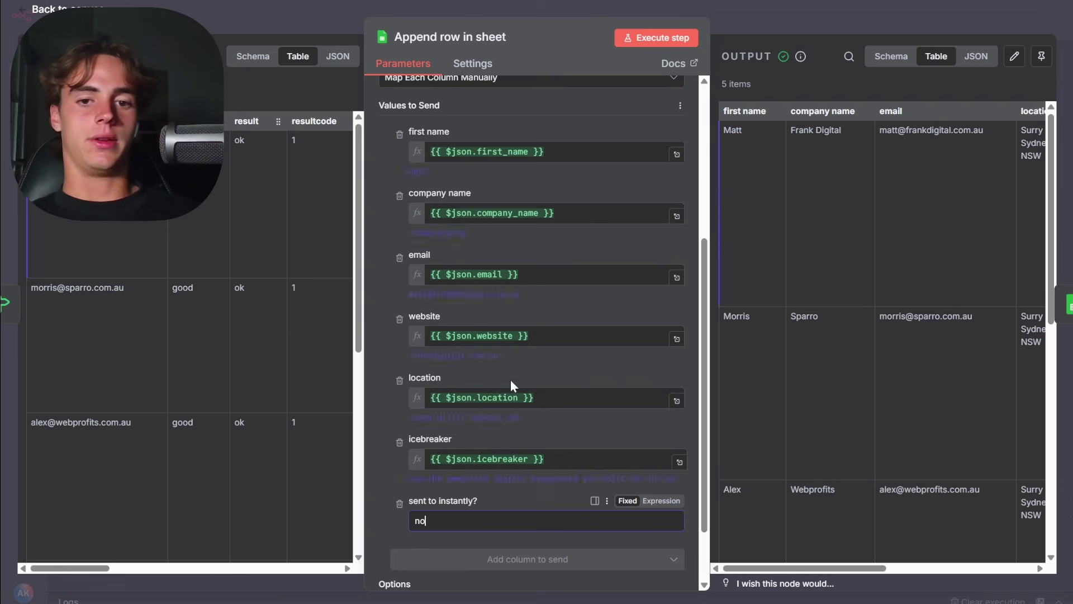
# Step: Examine the Append row node's Values to Send from first name through sent to instantly?, and return to the canvas
pyautogui.scroll(-2, 565, 504)
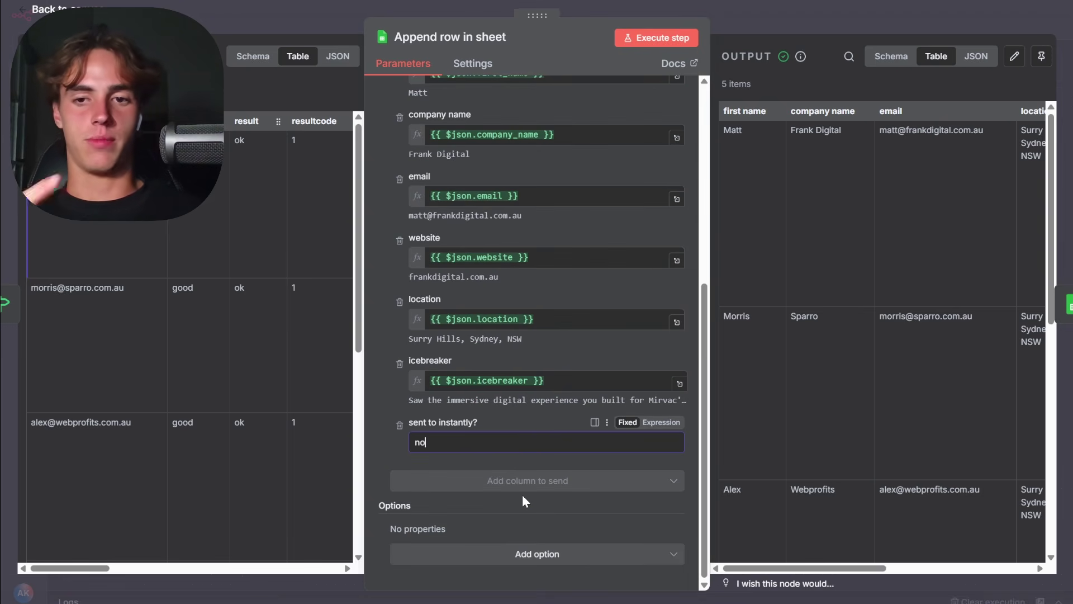
pyautogui.scroll(7, 461, 515)
pyautogui.scroll(-7, 437, 301)
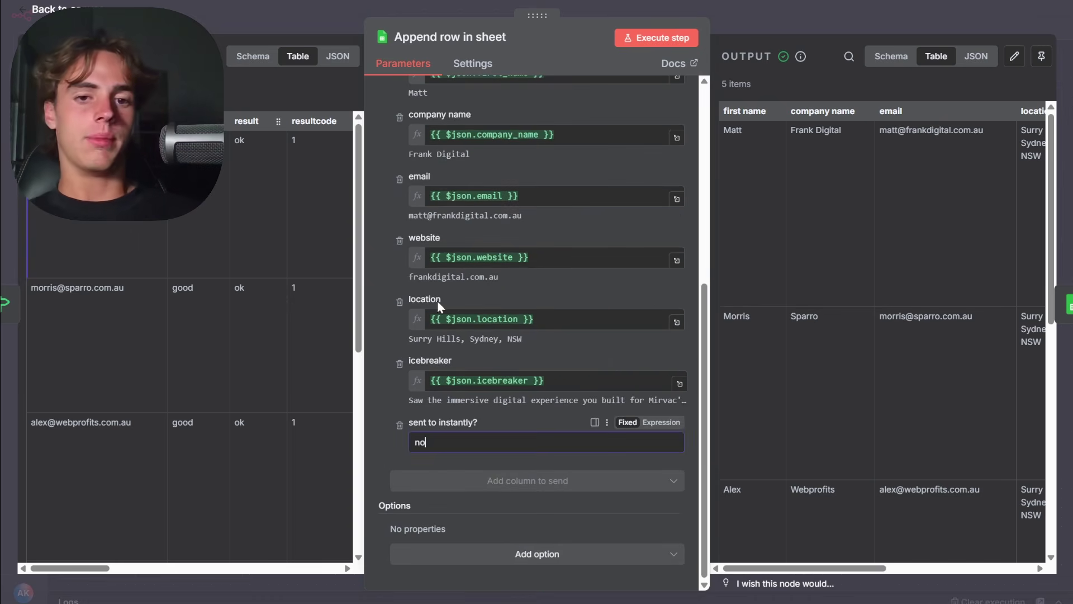
pyautogui.scroll(7, 471, 315)
pyautogui.scroll(-7, 438, 307)
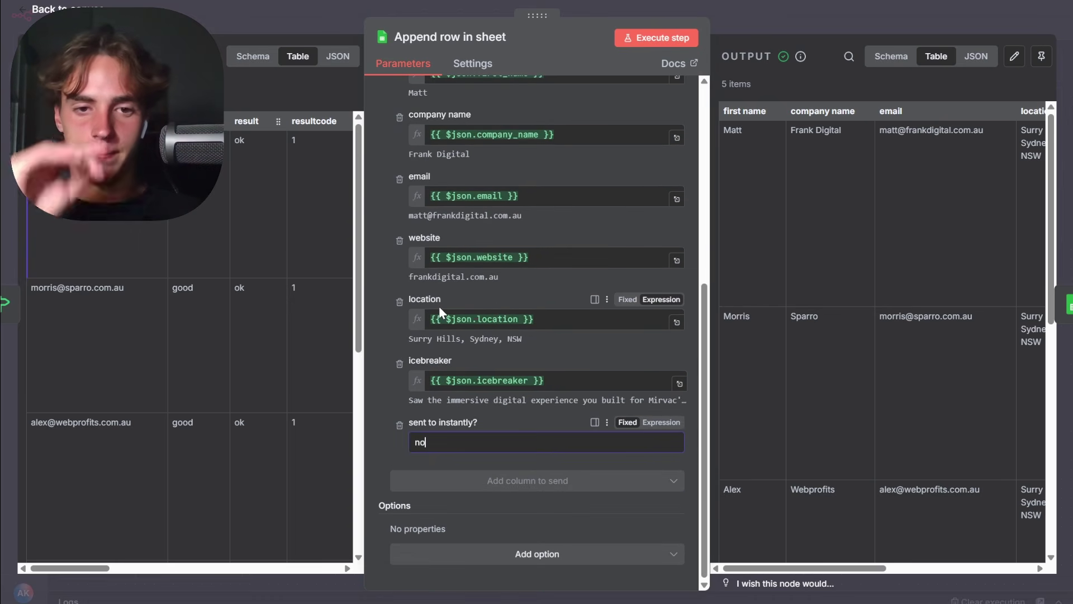
pyautogui.scroll(3, 539, 274)
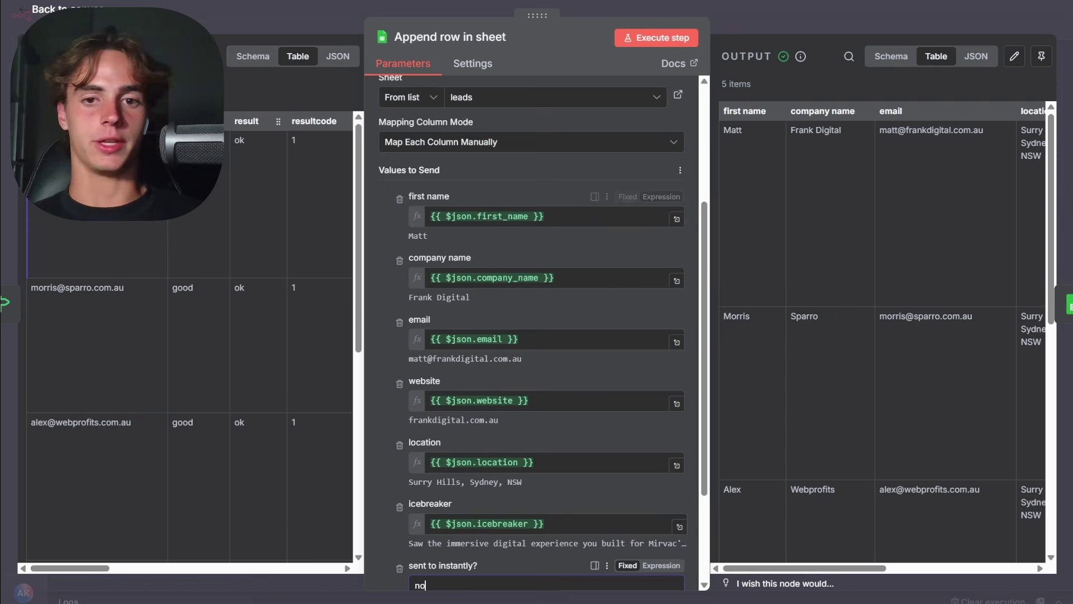
pyautogui.scroll(-3, 477, 324)
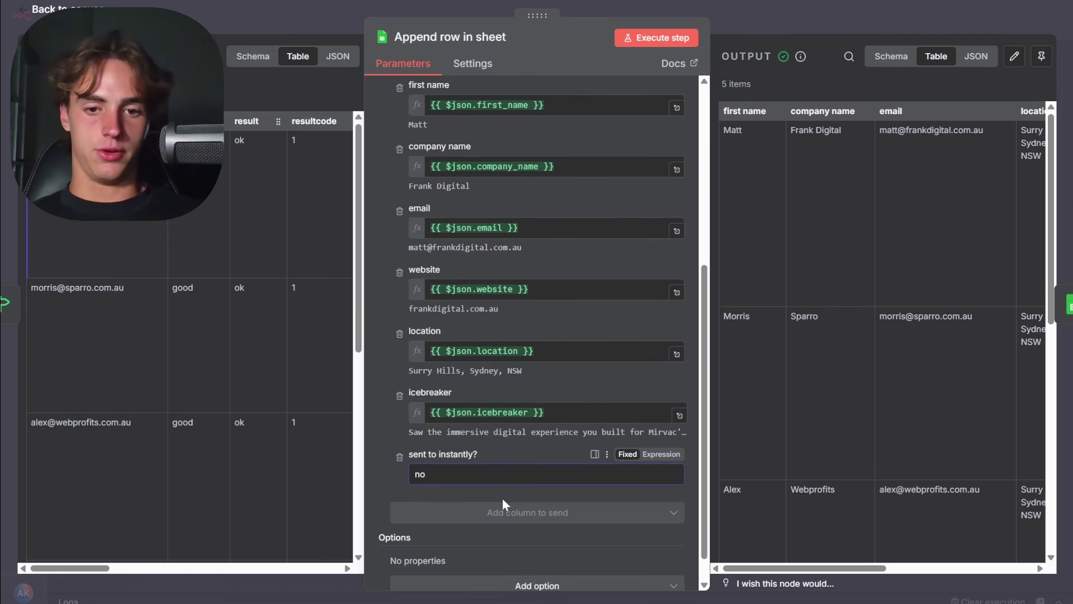
pyautogui.scroll(2, 505, 180)
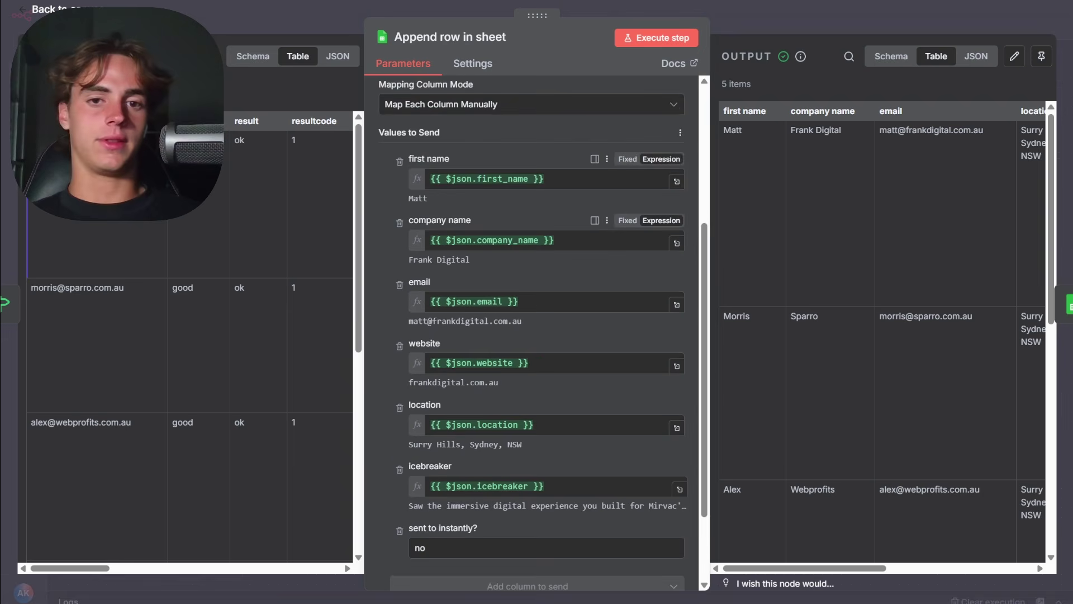
pyautogui.scroll(3, 391, 187)
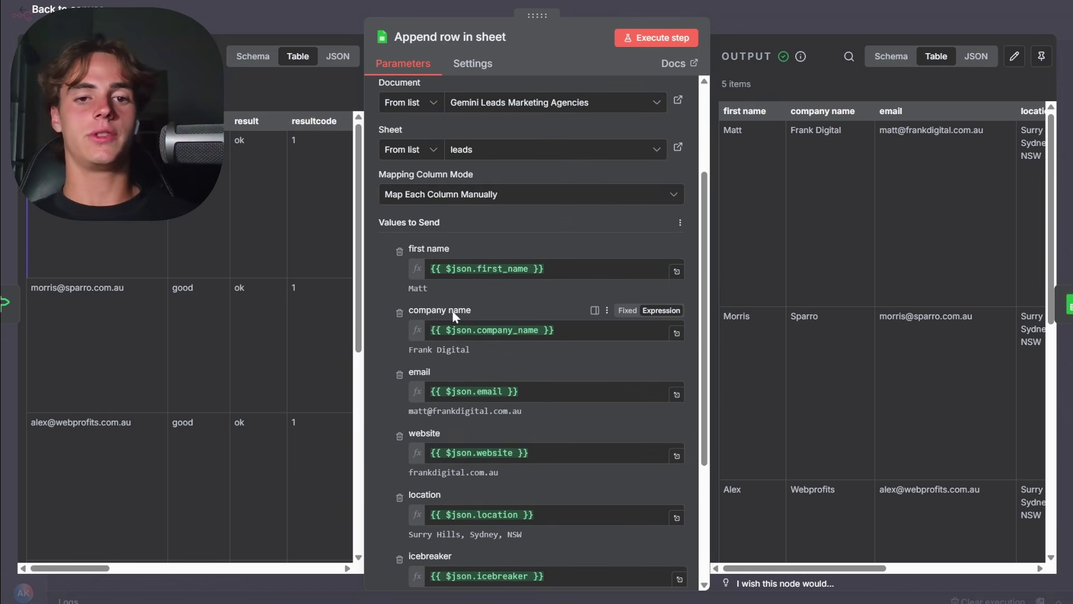
pyautogui.scroll(-4, 520, 288)
pyautogui.scroll(1, 536, 111)
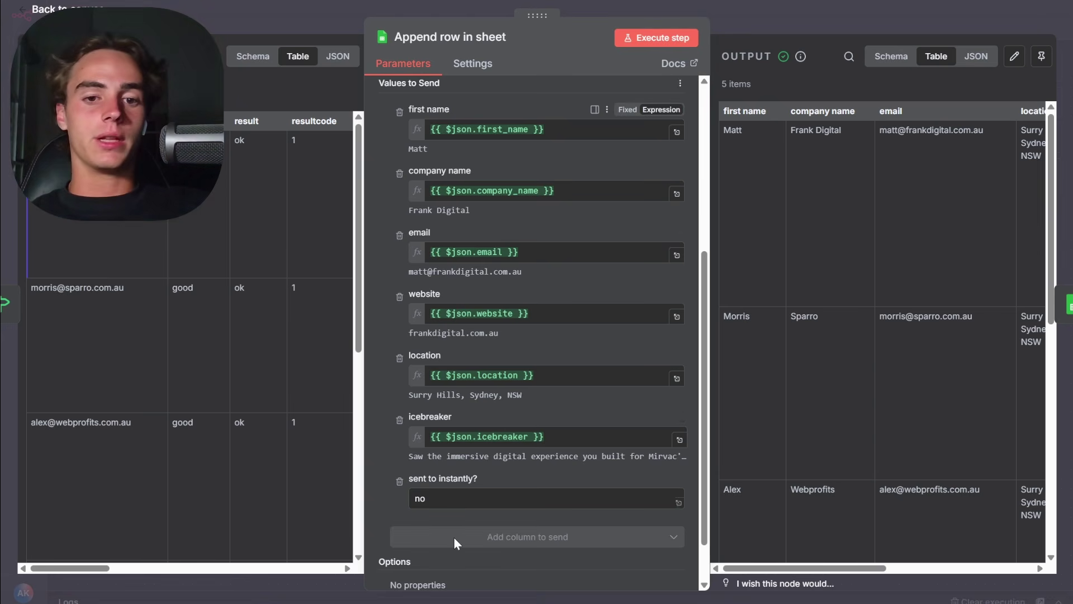
pyautogui.click(783, 17)
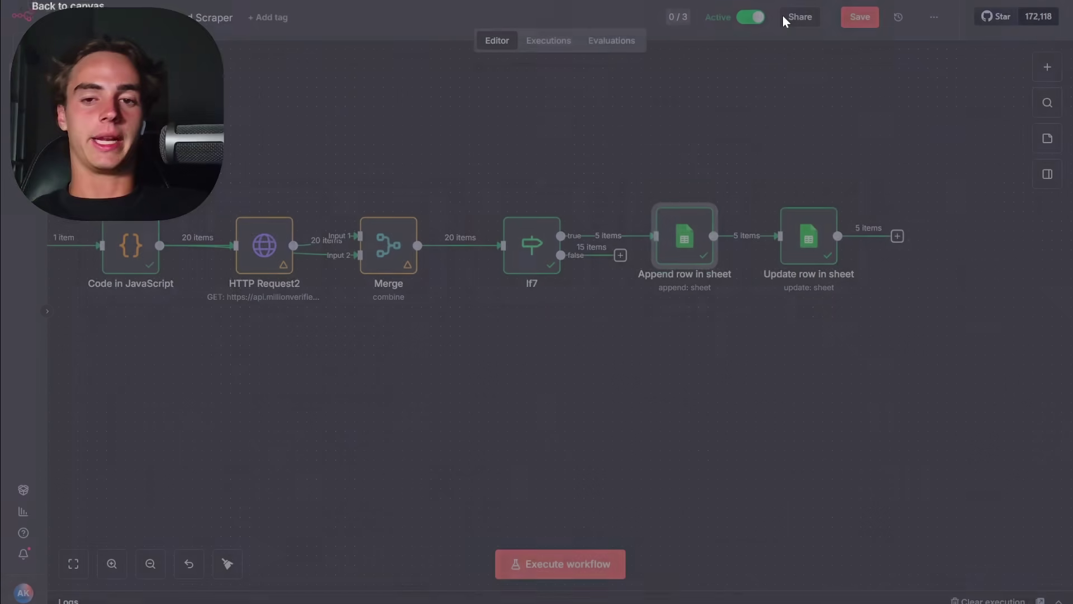
# Step: Open the Update row in sheet node at the end of the workflow
pyautogui.hscroll(3, 696, 434)
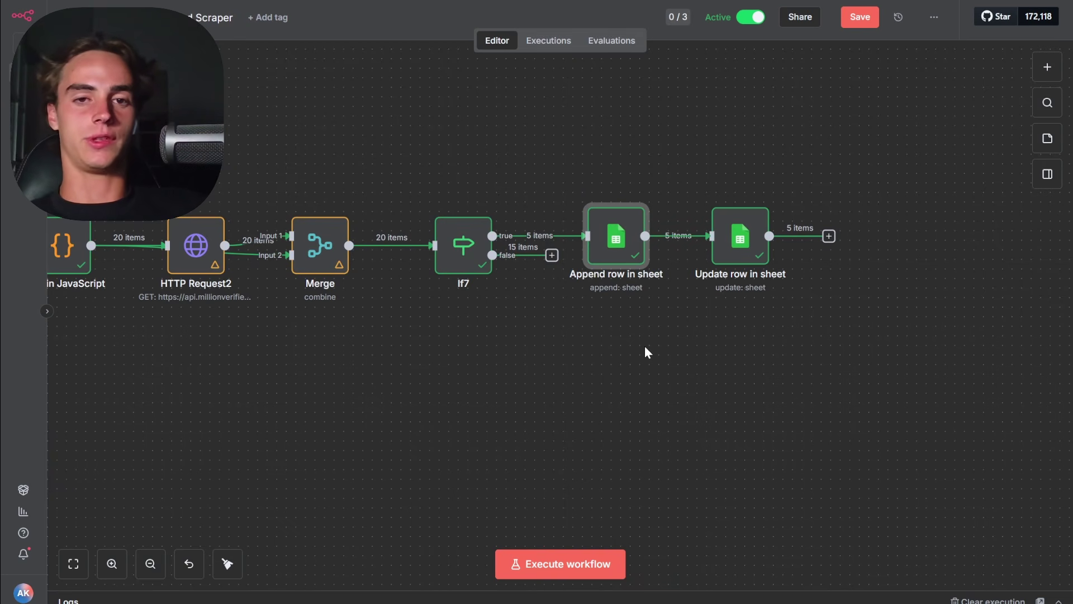
pyautogui.click(733, 242)
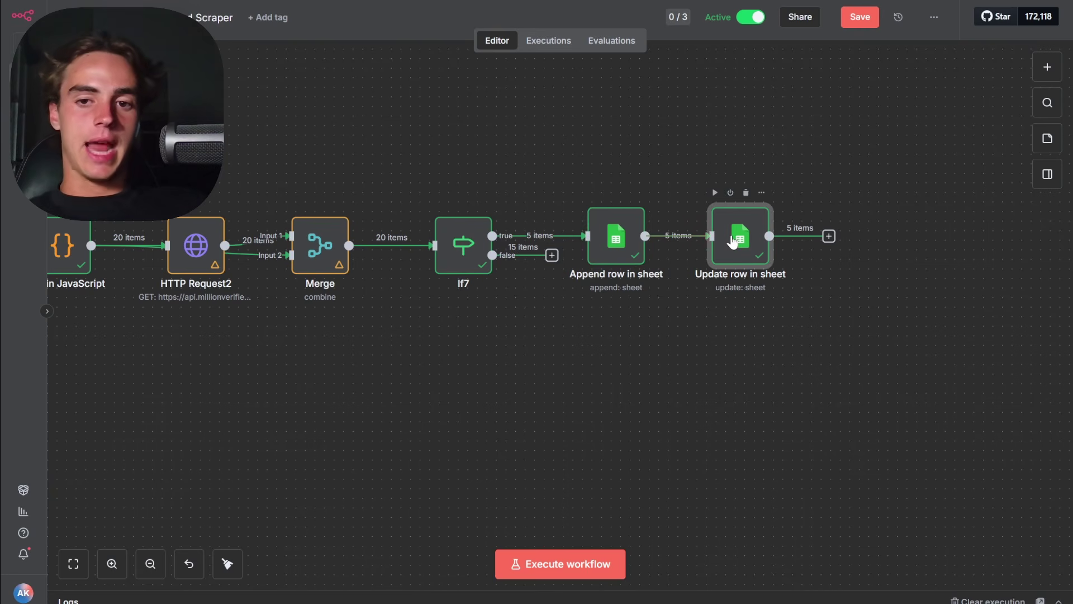
pyautogui.press('Return')
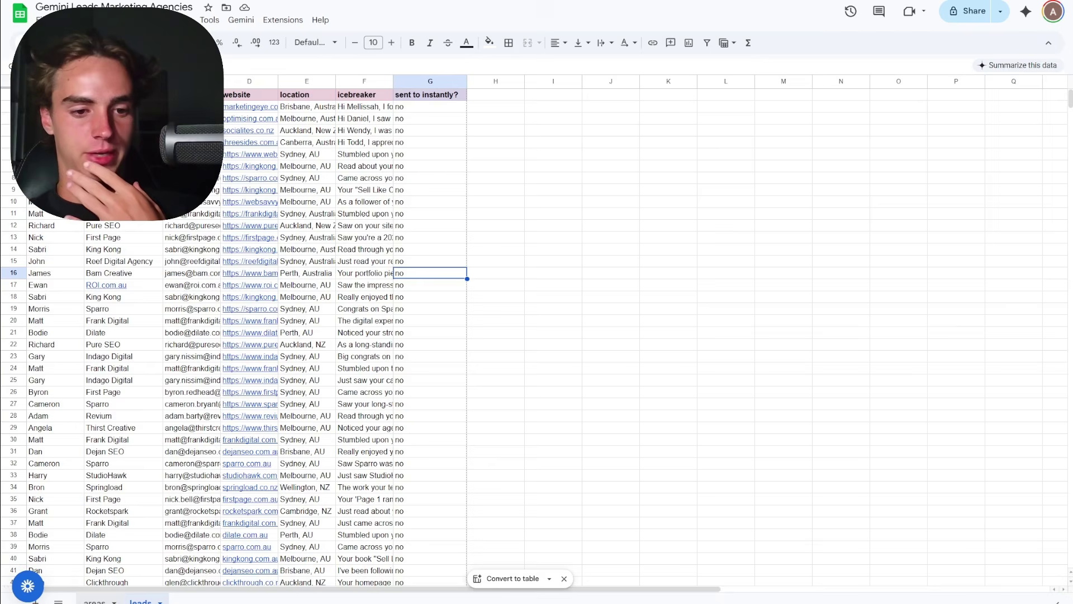
# Step: Switch to Google Sheets and inspect the areas sheet's suburb and status cells
pyautogui.click(94, 601)
pyautogui.hotkey('ctrl', 'c')
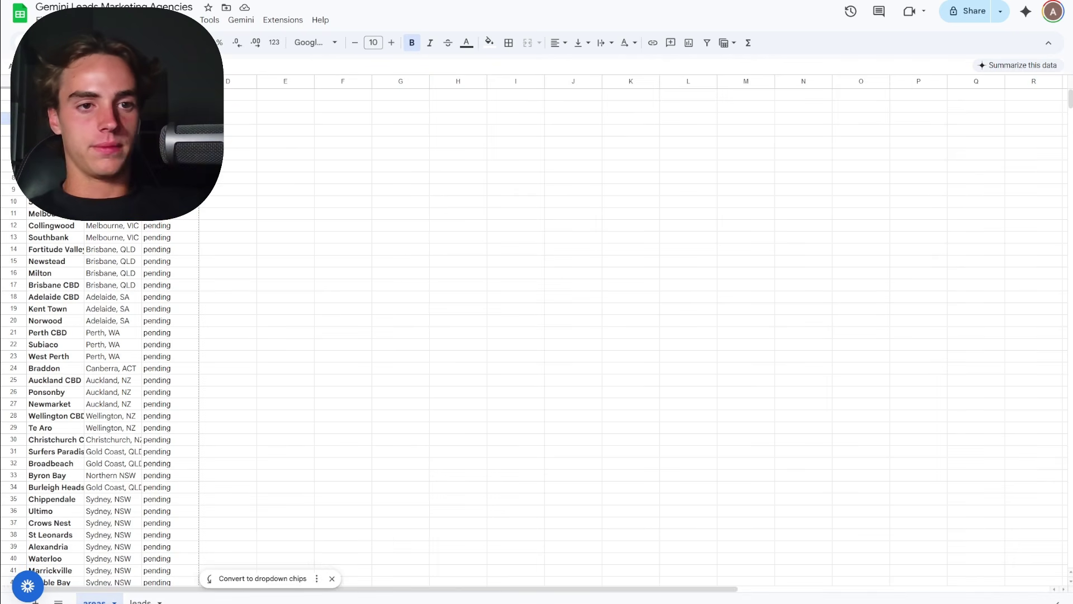
pyautogui.click(168, 142)
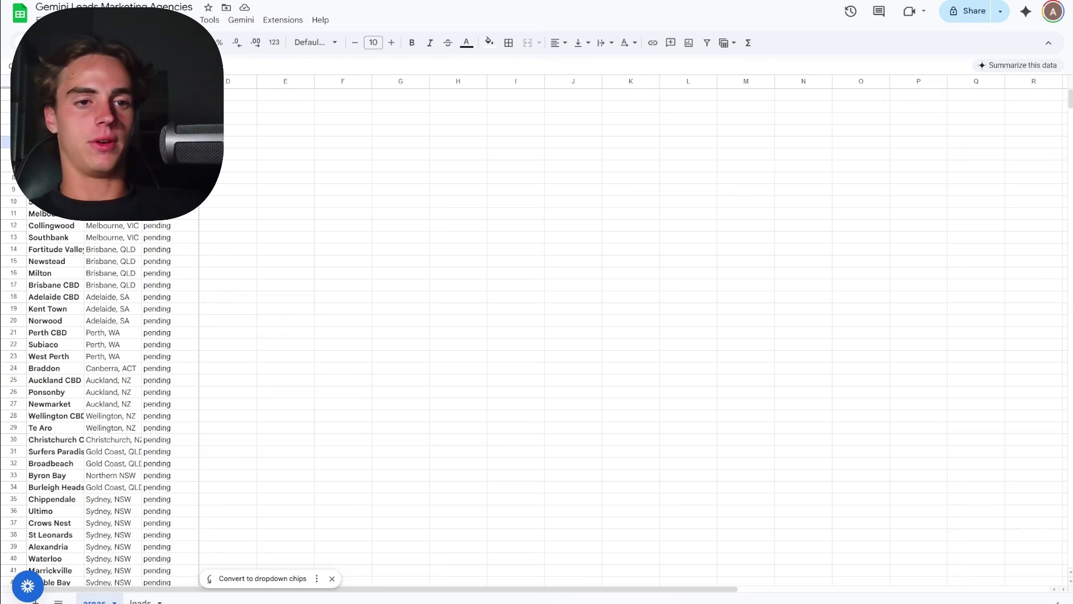
pyautogui.click(56, 118)
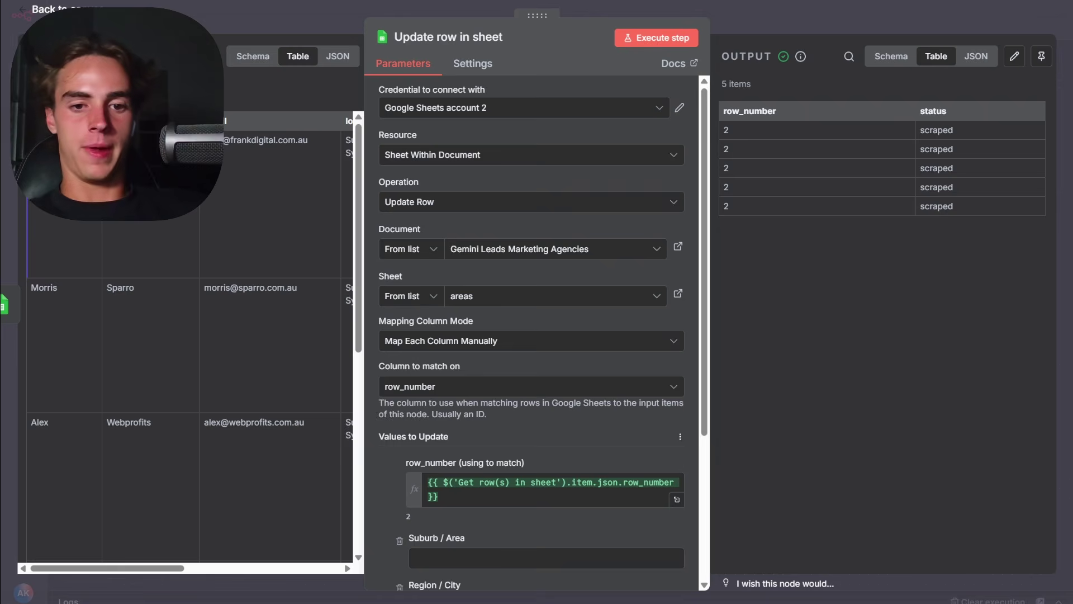
# Step: Review the Update row node's Values to Update in n8n and show the Get row(s) in sheet output as its input data
pyautogui.scroll(-3, 524, 505)
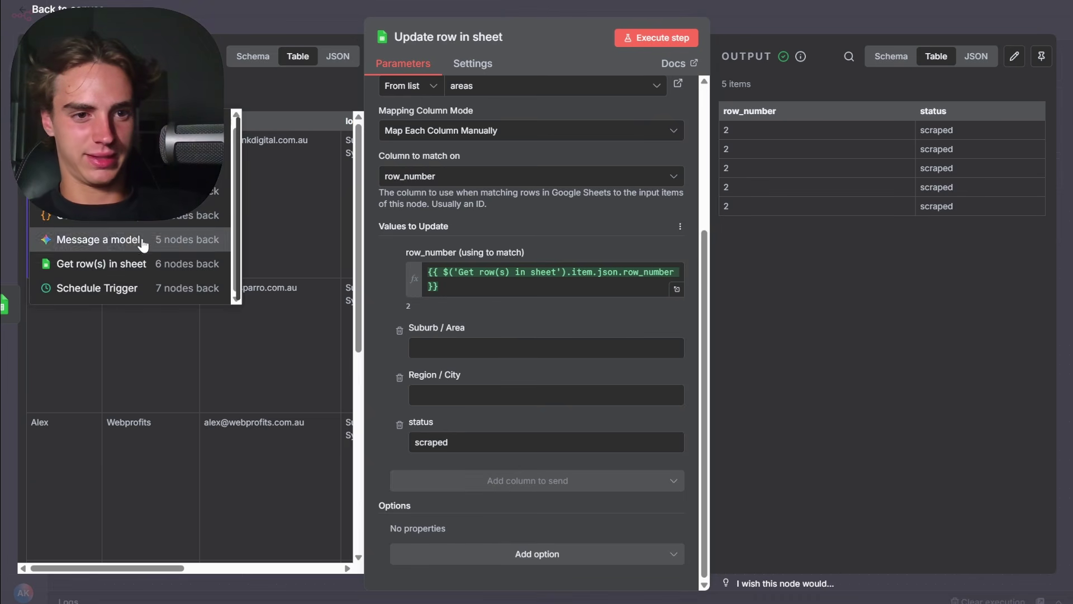
pyautogui.click(103, 274)
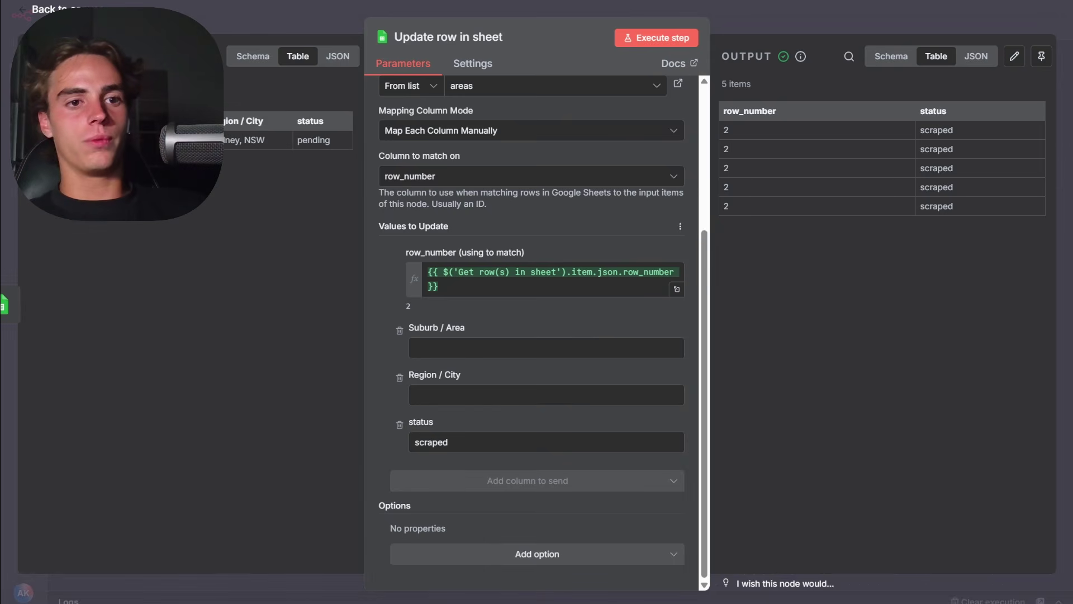
pyautogui.moveTo(423, 256); pyautogui.dragTo(184, 234)
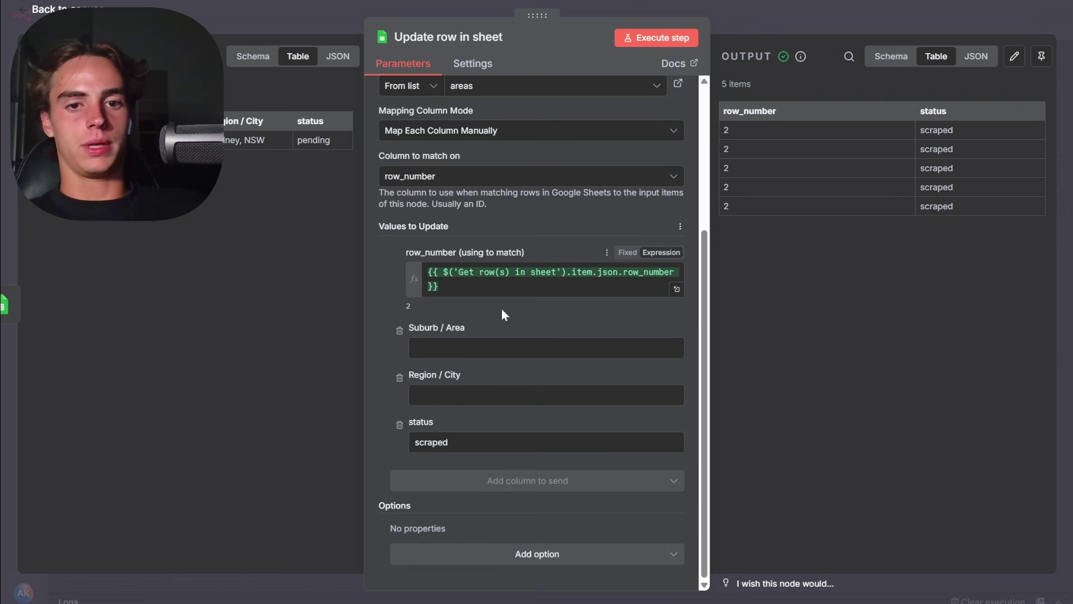
# Step: Review the Update row node's Column to match on options and its row_number and status values, and return to the canvas
pyautogui.scroll(3, 467, 183)
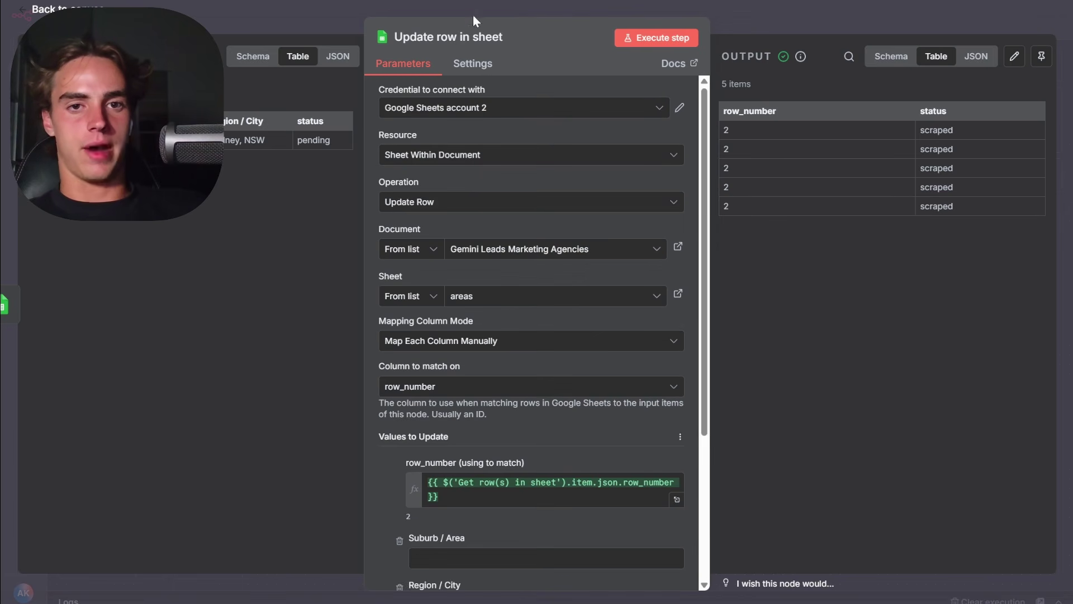
pyautogui.scroll(-3, 589, 311)
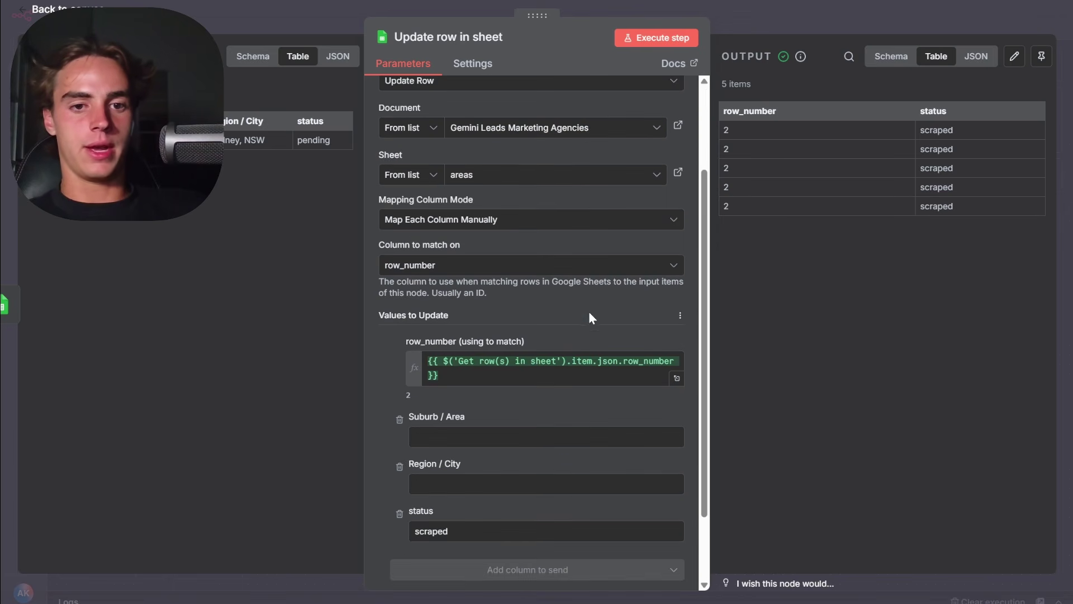
pyautogui.click(414, 267)
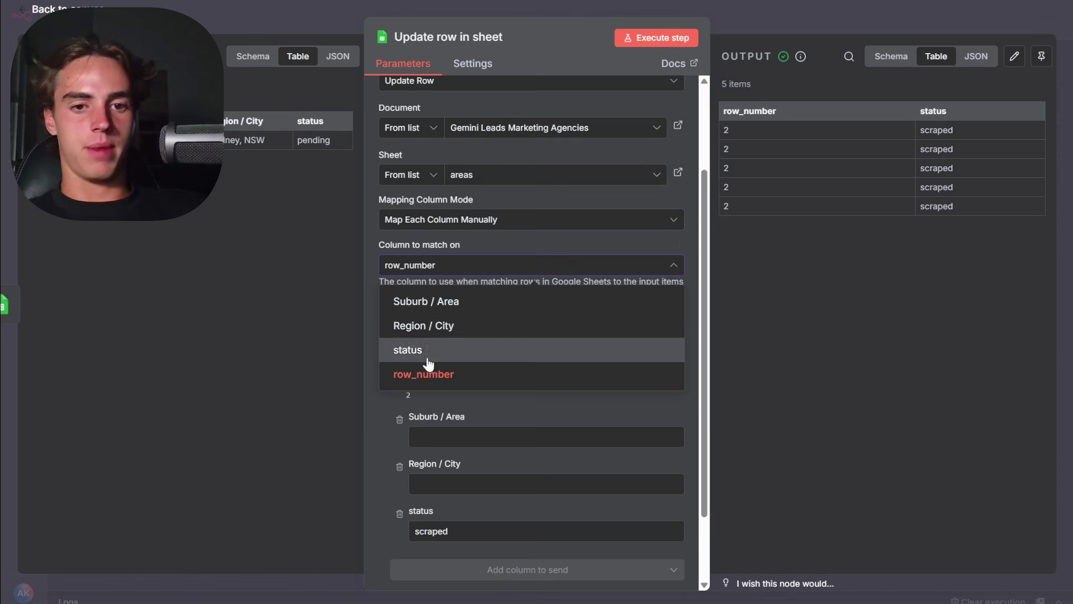
pyautogui.click(519, 234)
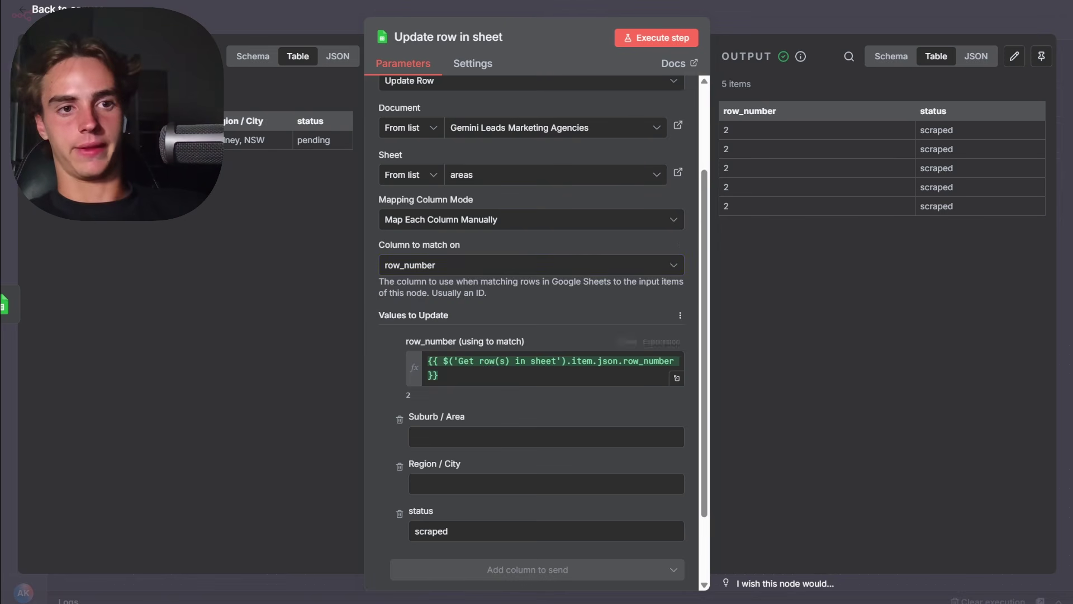
pyautogui.scroll(-2, 506, 455)
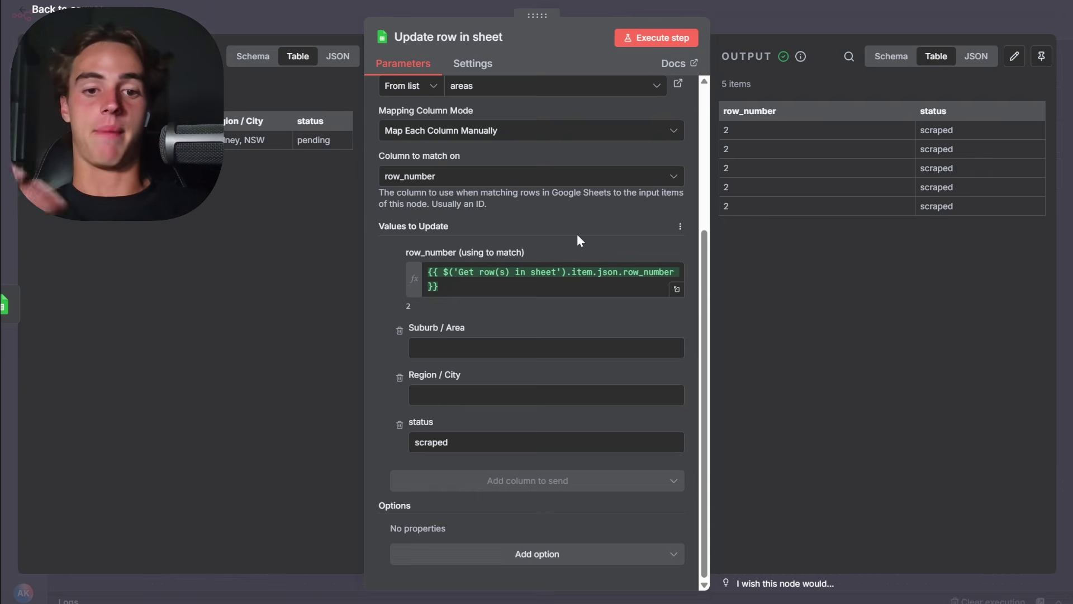
pyautogui.click(746, 21)
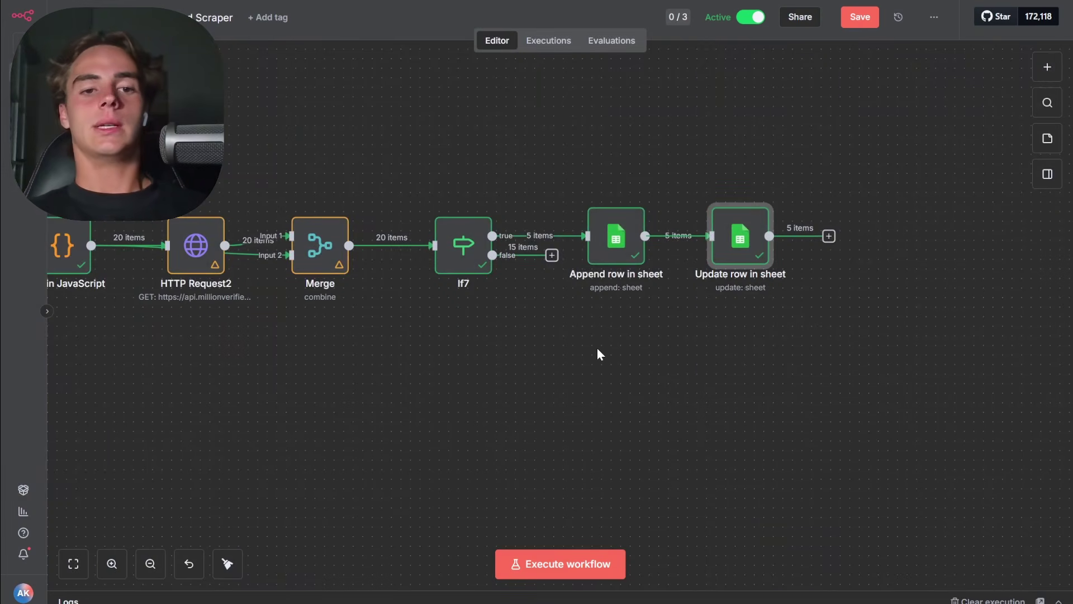
# Step: Examine the complete workflow chain on the canvas, from the Schedule Trigger through email verification and filtering to Update row in sheet
pyautogui.hscroll(-10, 598, 349)
pyautogui.hscroll(-3, 598, 349)
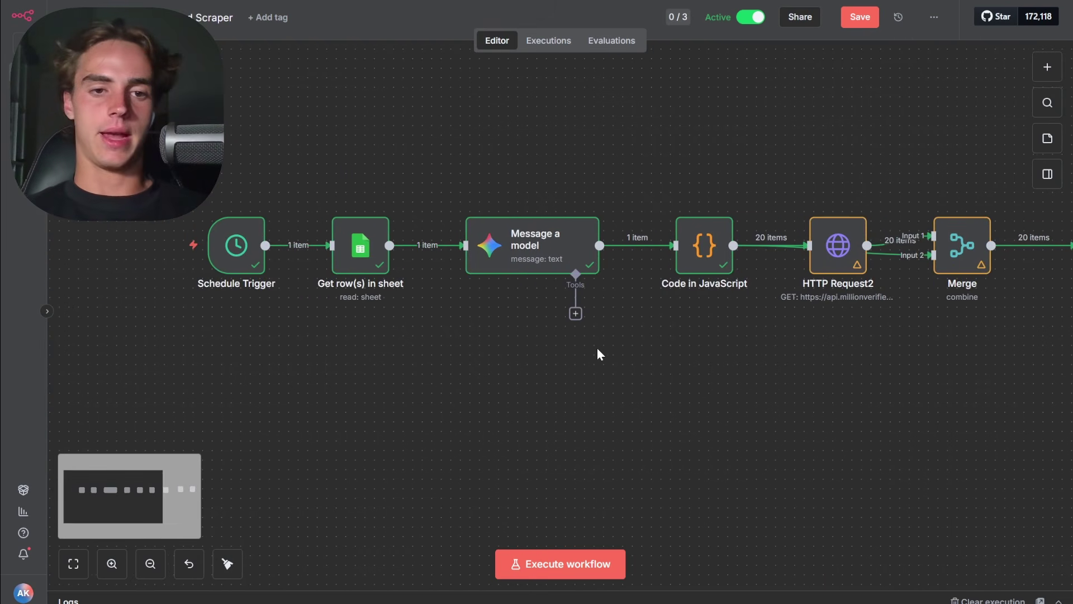
pyautogui.hscroll(8, 792, 196)
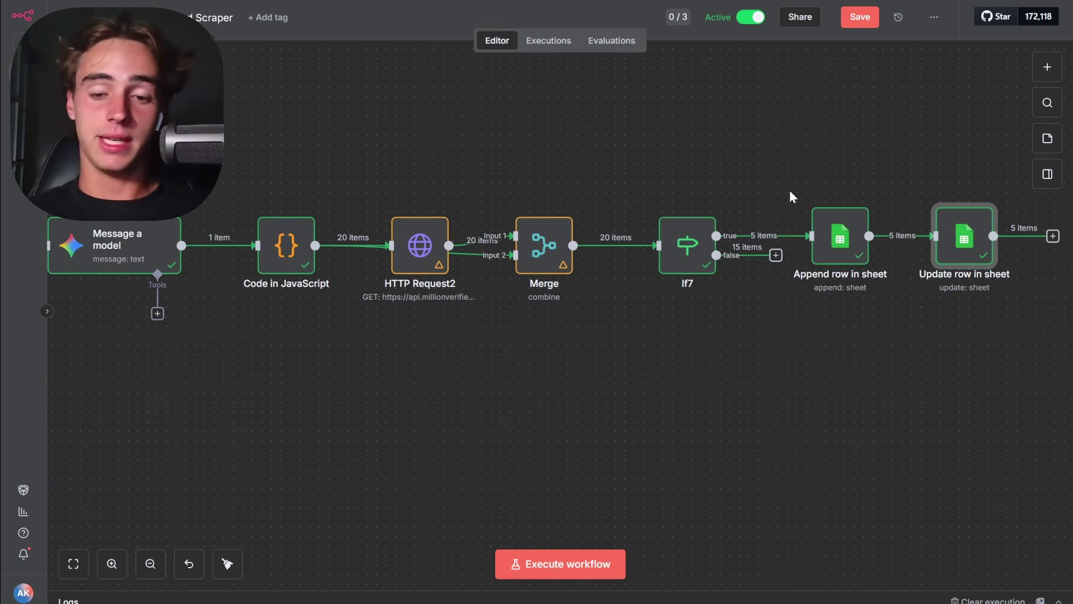
pyautogui.hscroll(-6, 839, 347)
pyautogui.hscroll(5, 840, 347)
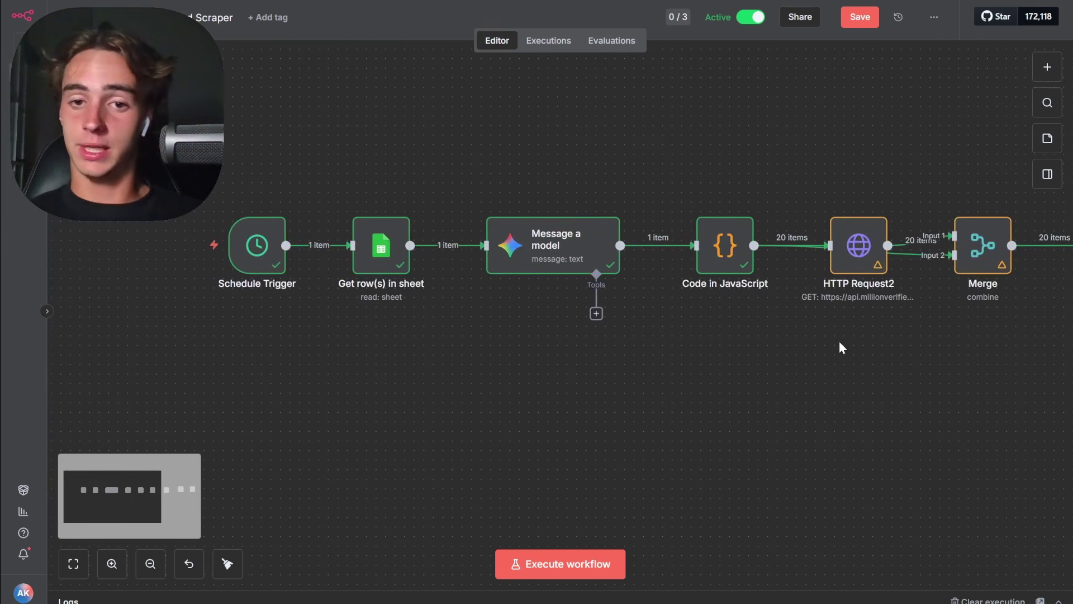
pyautogui.hscroll(-10, 840, 343)
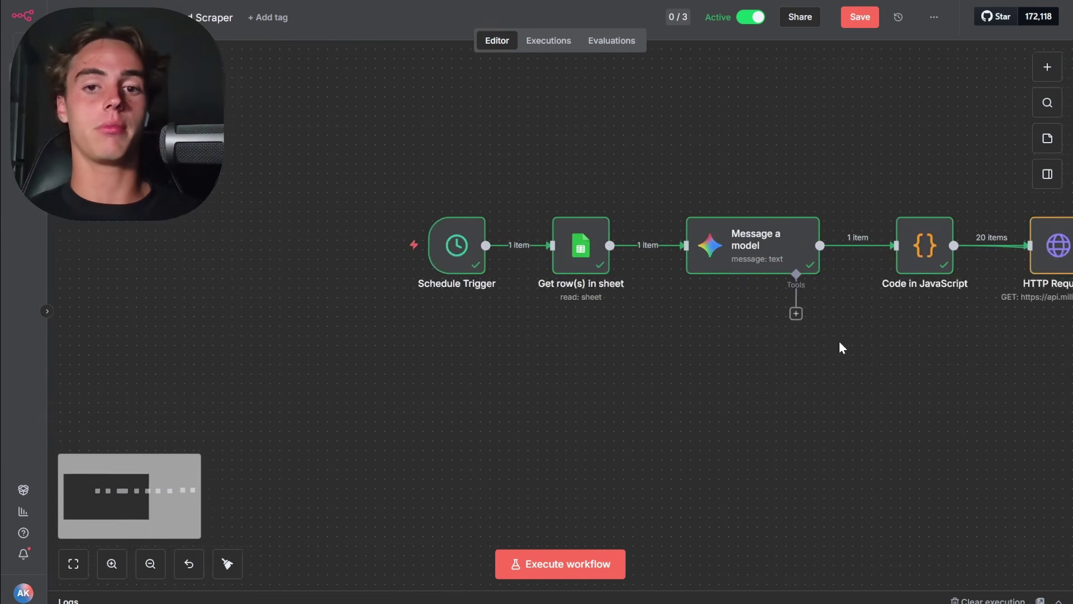
pyautogui.hscroll(12, 841, 343)
pyautogui.hscroll(-10, 841, 343)
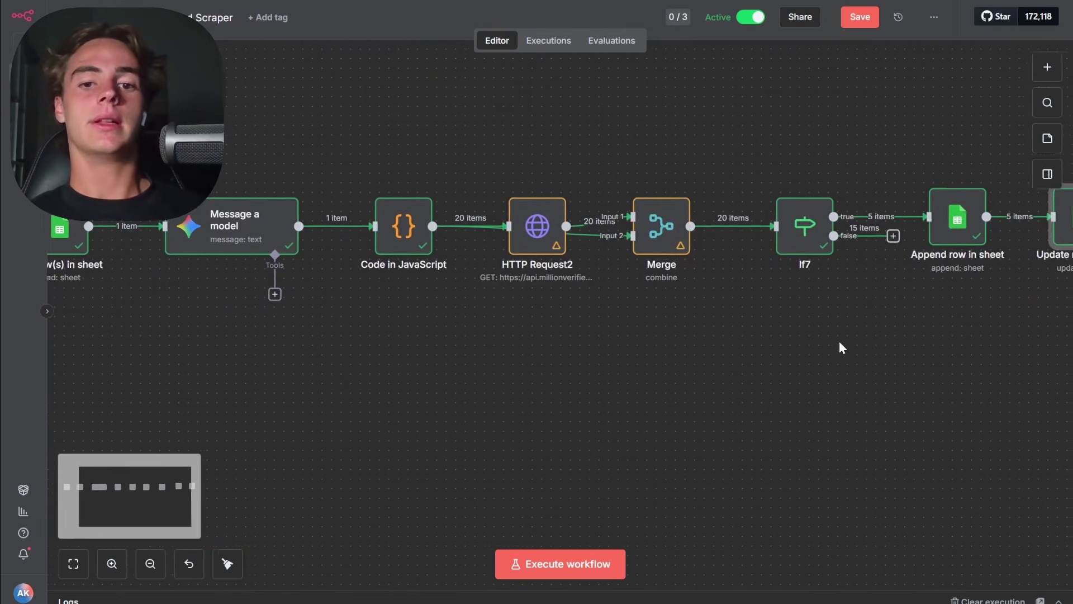
pyautogui.hscroll(6, 840, 342)
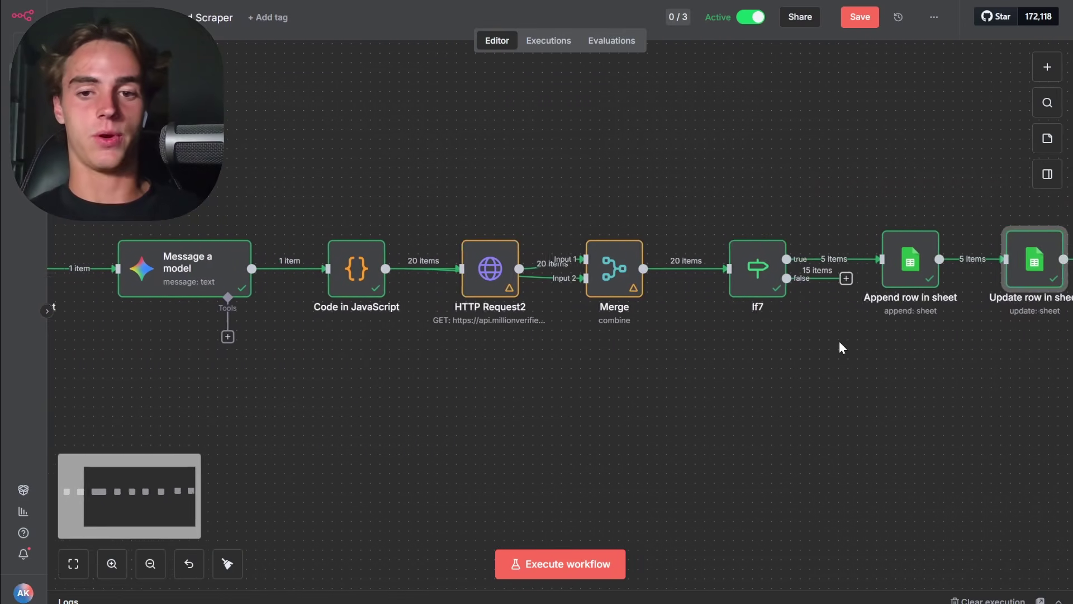
pyautogui.hscroll(-10, 840, 341)
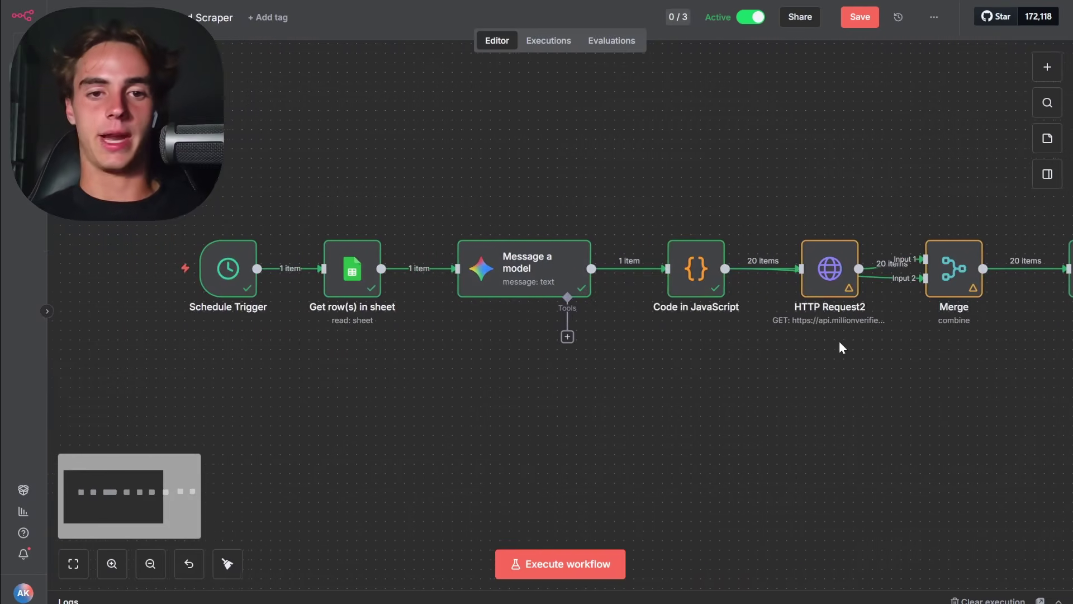
pyautogui.hscroll(2, 840, 341)
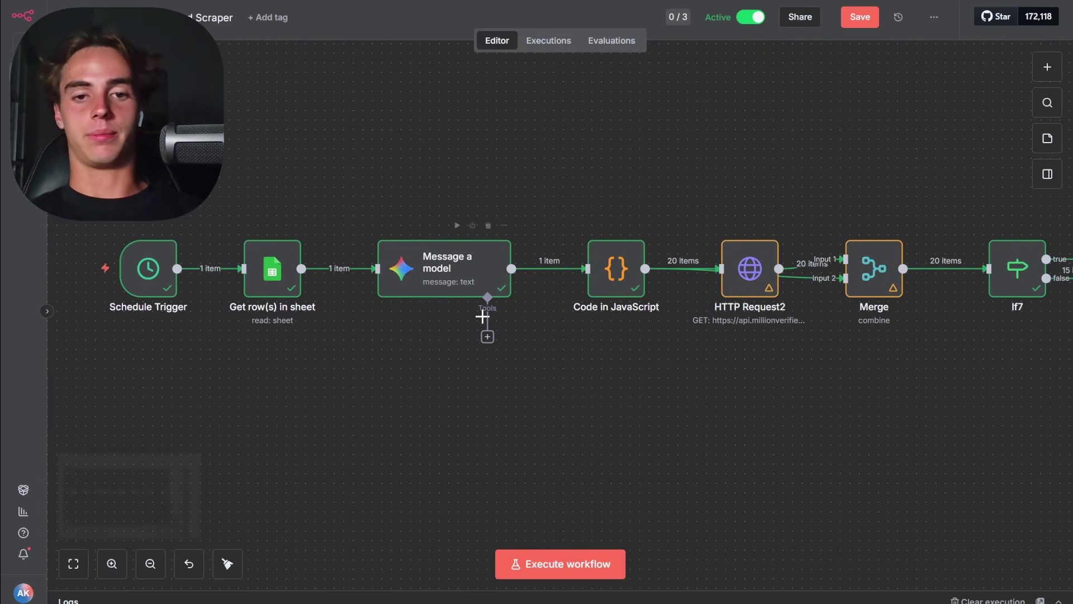
pyautogui.hscroll(10, 761, 414)
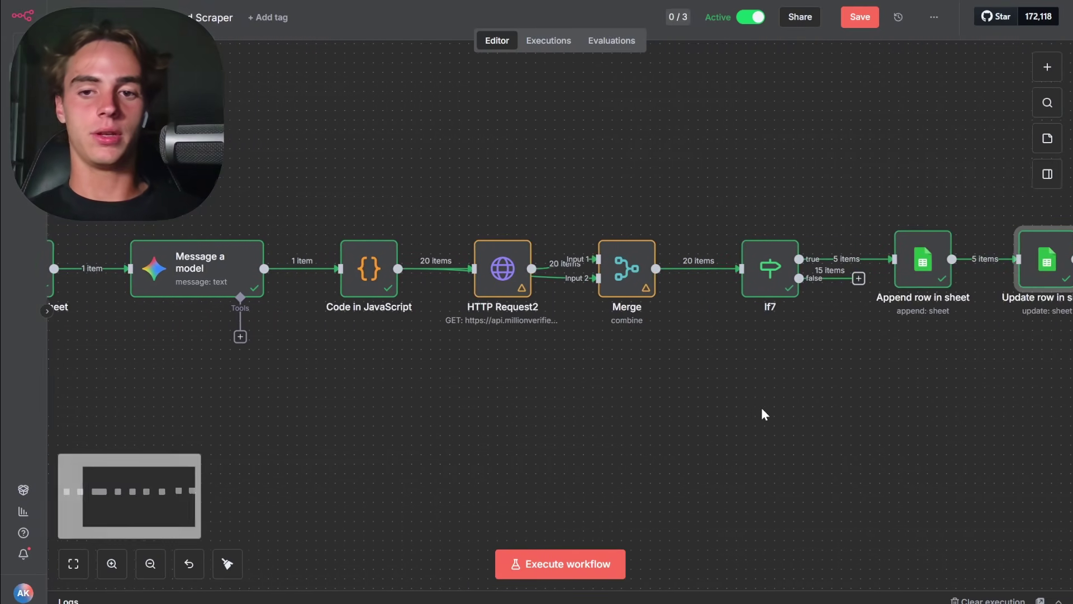
pyautogui.hscroll(-8, 761, 413)
pyautogui.hscroll(-1, 763, 414)
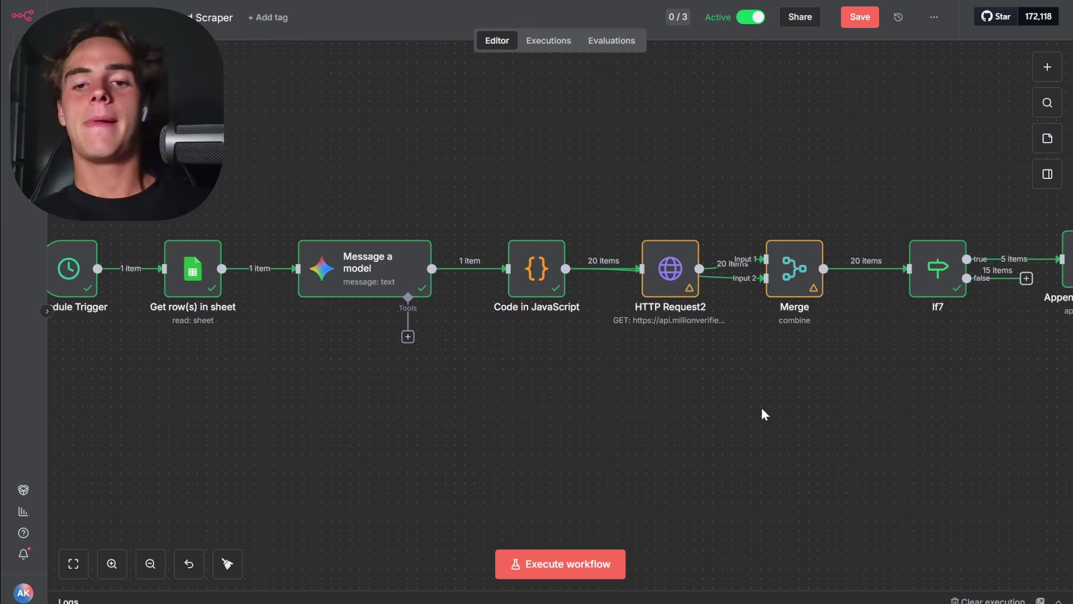
pyautogui.hscroll(-5, 762, 409)
pyautogui.hscroll(-2, 631, 380)
pyautogui.scroll(-2, 631, 381)
pyautogui.scroll(3, 706, 387)
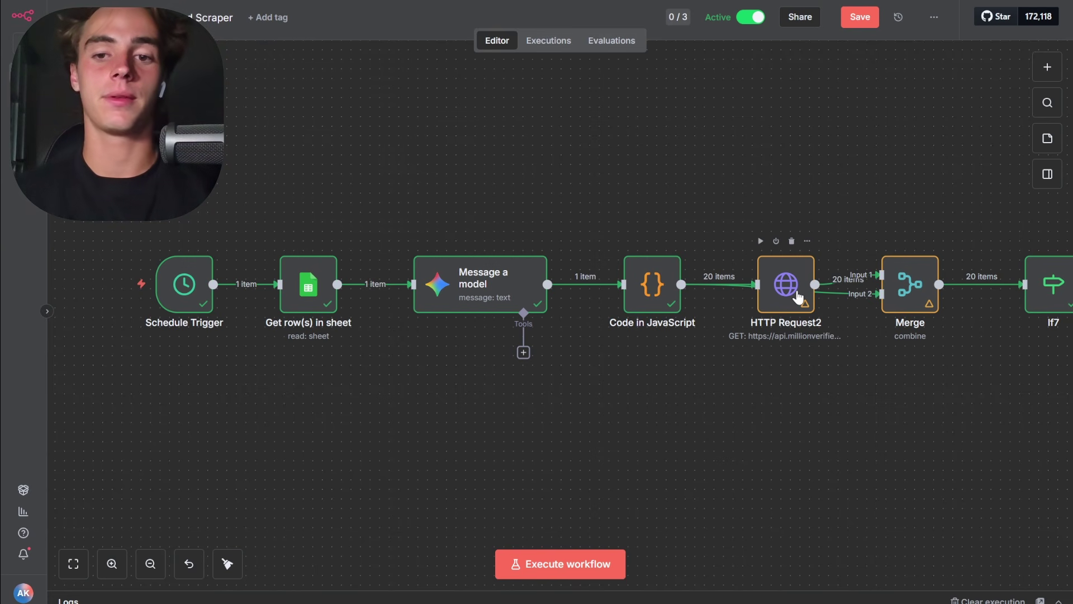
pyautogui.hscroll(10, 951, 242)
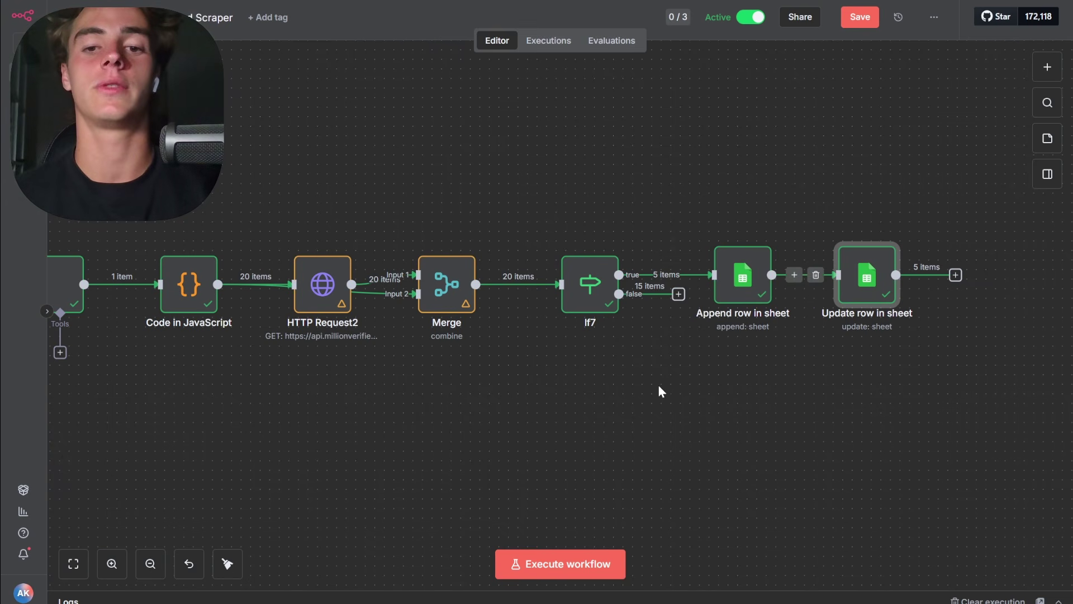
pyautogui.hscroll(-10, 646, 436)
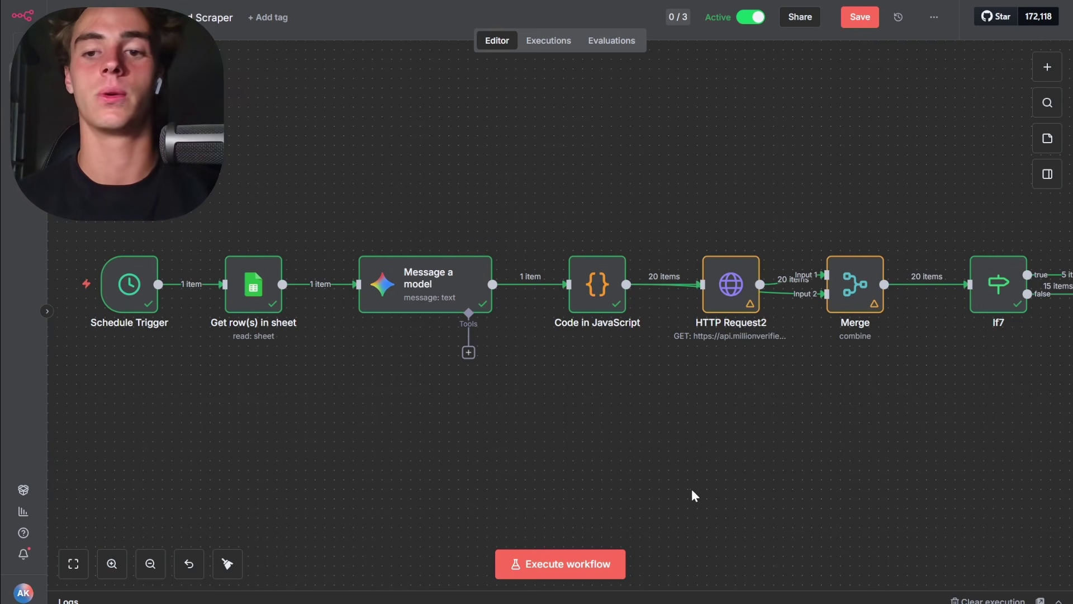
pyautogui.hscroll(7, 692, 488)
pyautogui.hscroll(1, 692, 491)
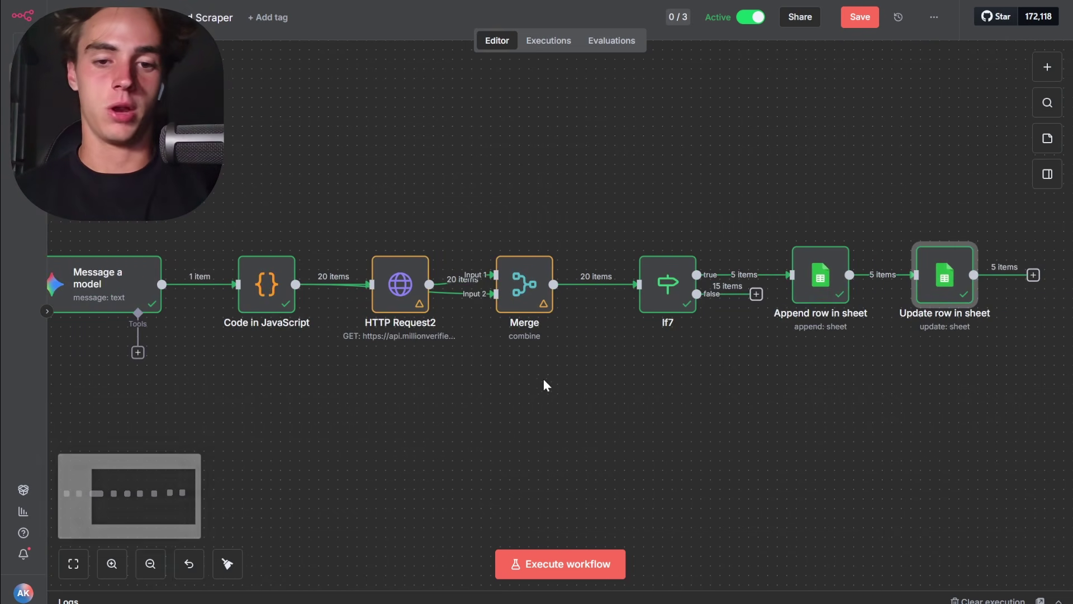